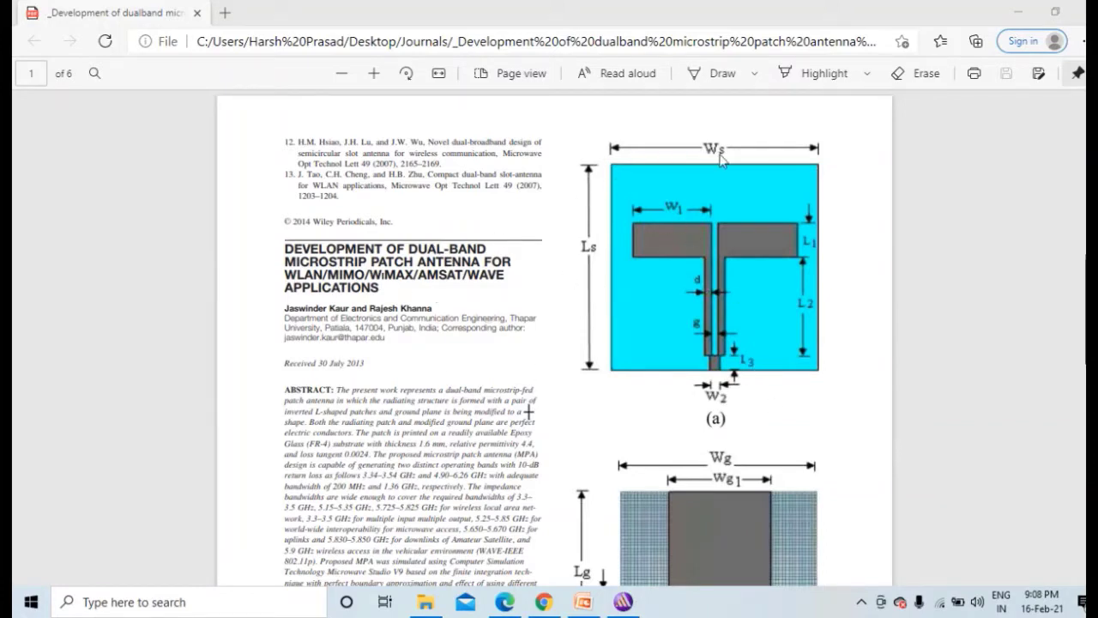
Step: Review the patch antenna paper's geometry figure and Table 1 in Edge, then return to HFSS
scroll(733, 322, "down", 1)
scroll(733, 322, "down", 6)
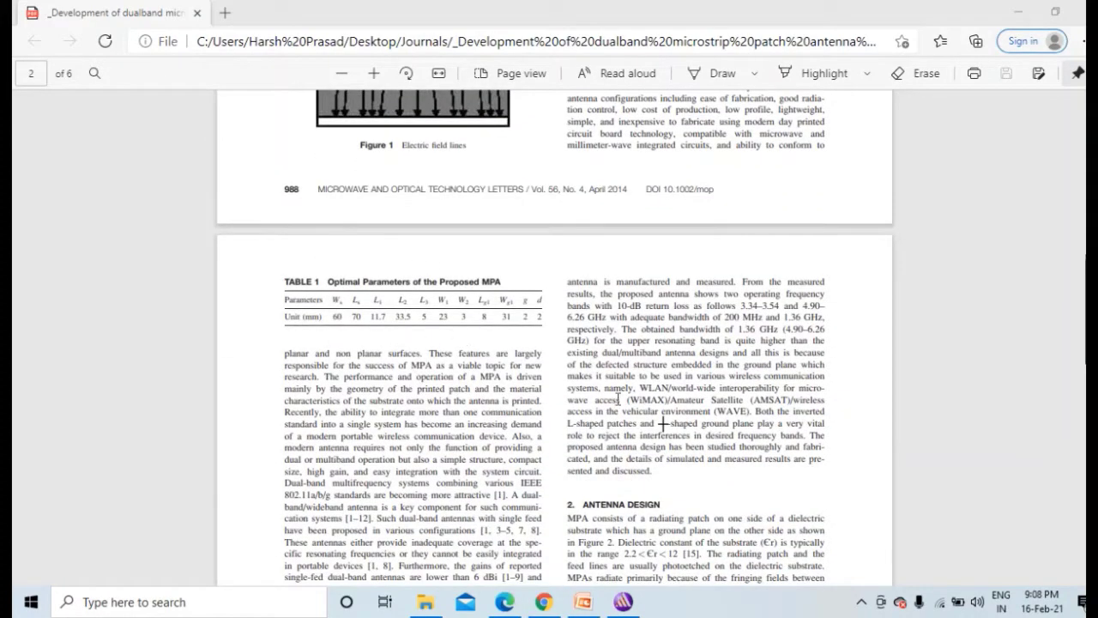
scroll(618, 399, "up", 7)
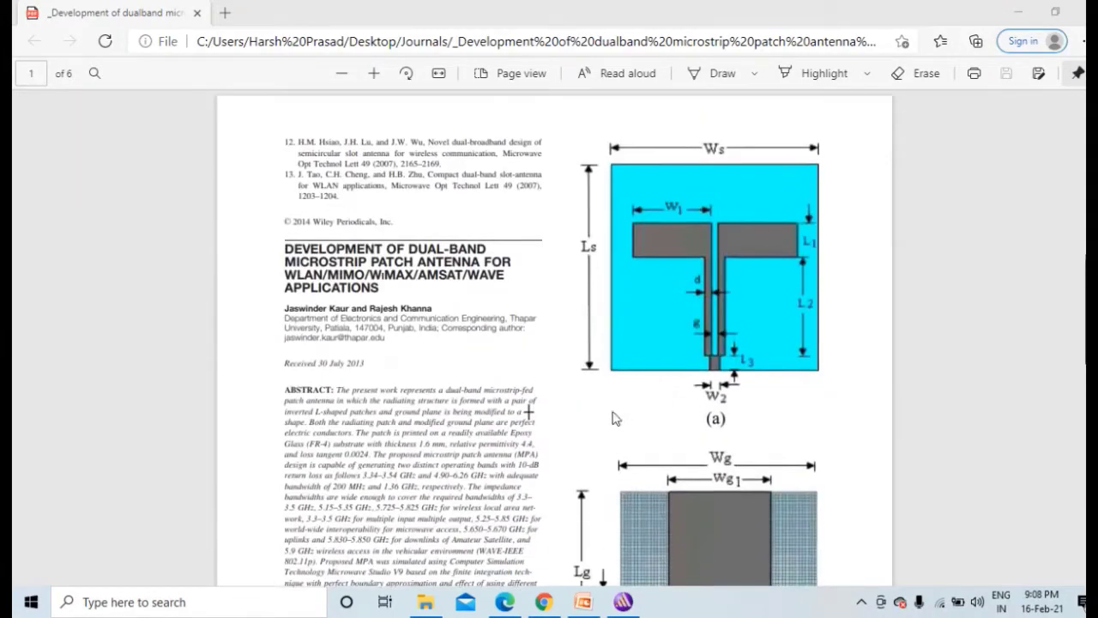
left_click(623, 602)
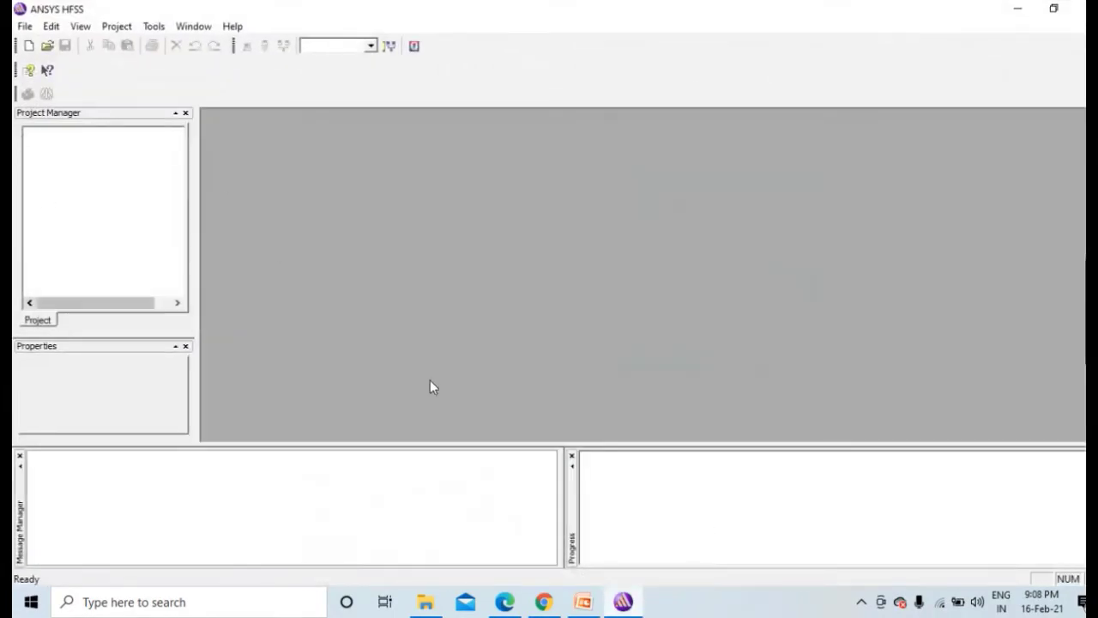
Step: Create a new project, Project2, with an HFSSDesign1 driven-modal design
left_click(25, 26)
left_click(38, 42)
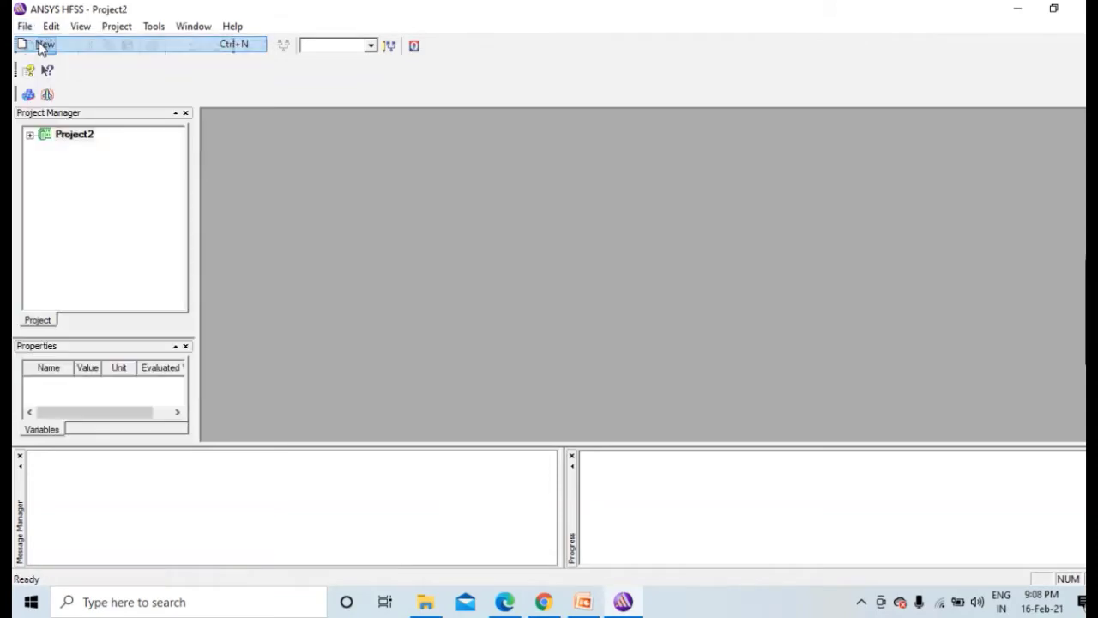
left_click(26, 95)
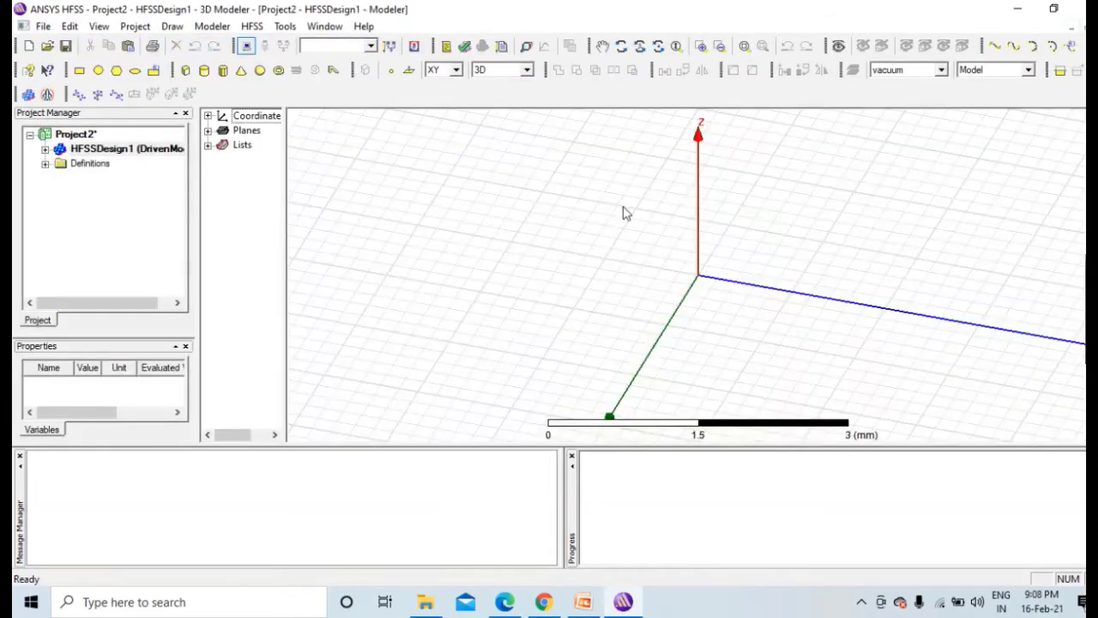
left_click_drag(737, 300, 582, 181, "shift")
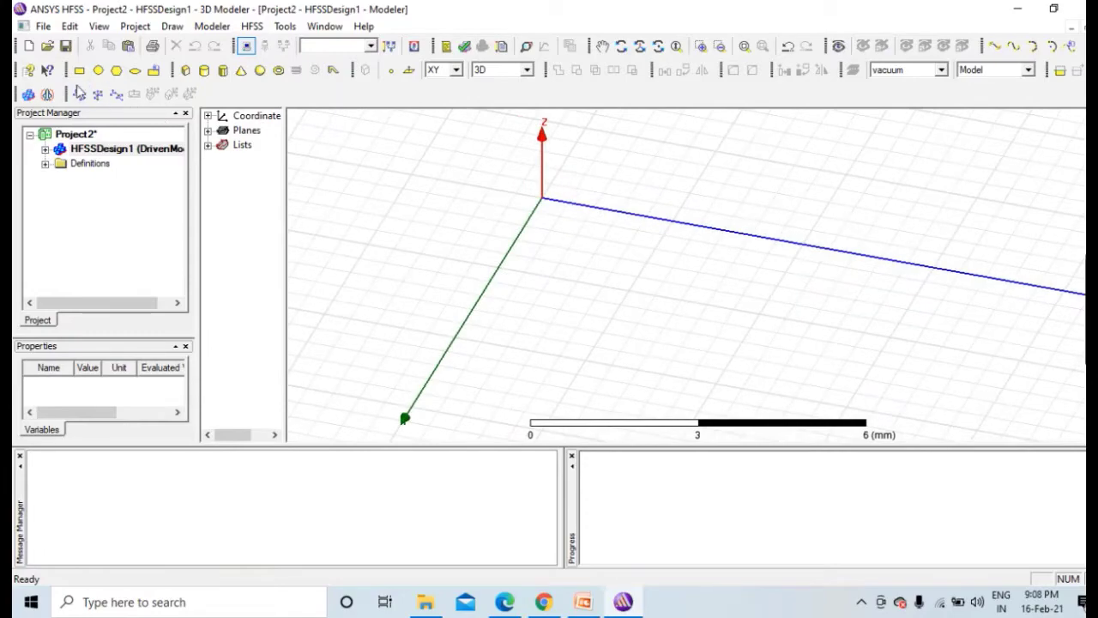
Step: Check the antenna dimensions in the paper, then go back to the HFSS modeler
left_click(504, 601)
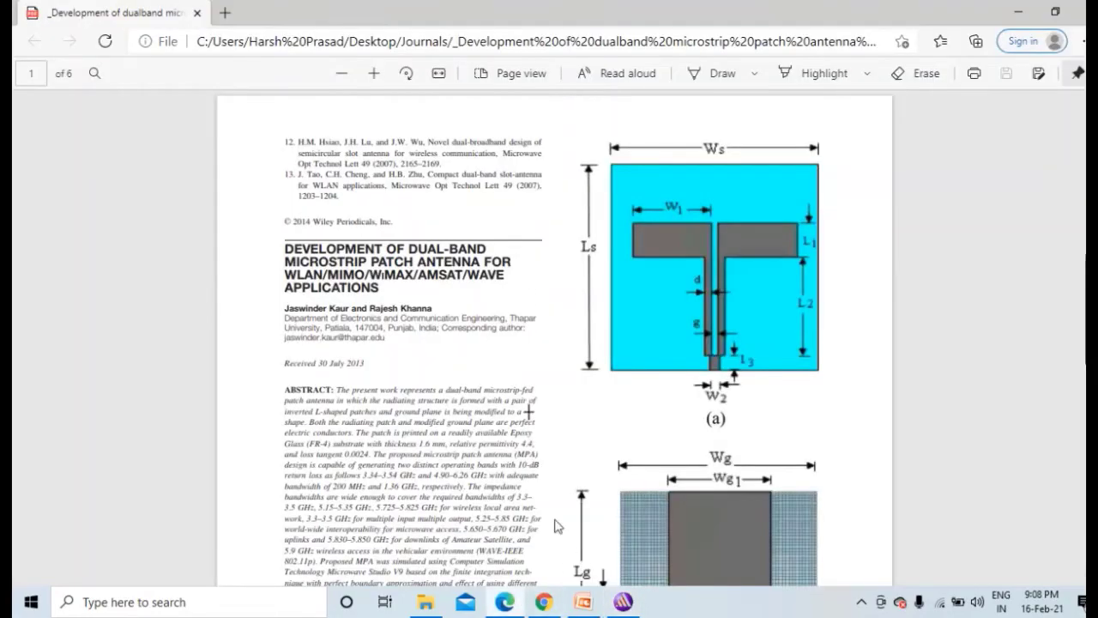
scroll(532, 309, "down", 5)
scroll(532, 333, "down", 3)
scroll(644, 398, "up", 8)
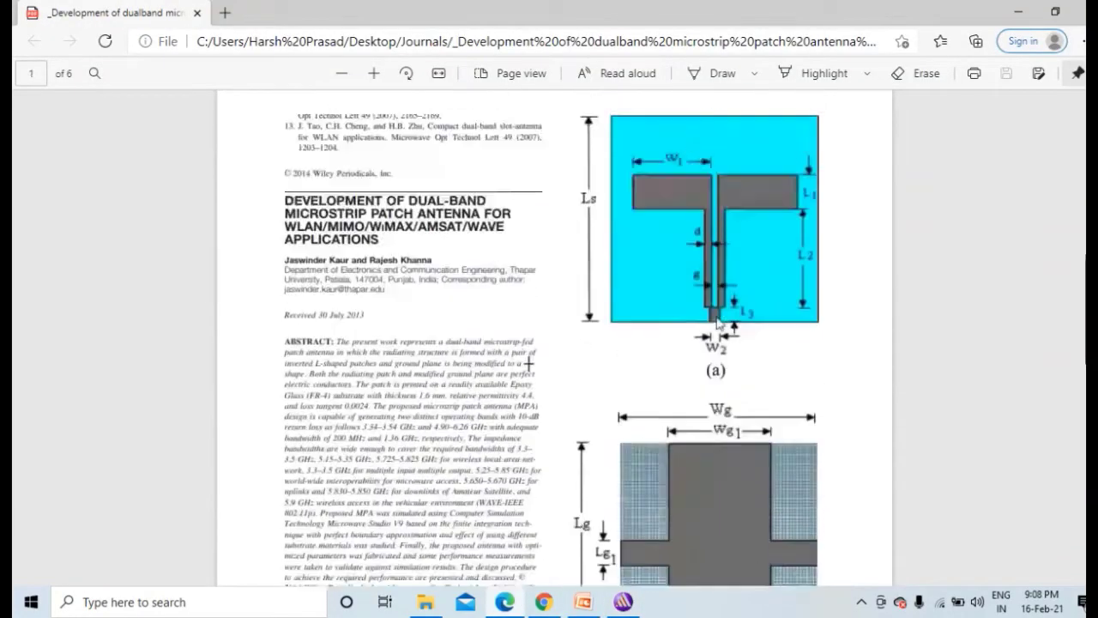
left_click(622, 600)
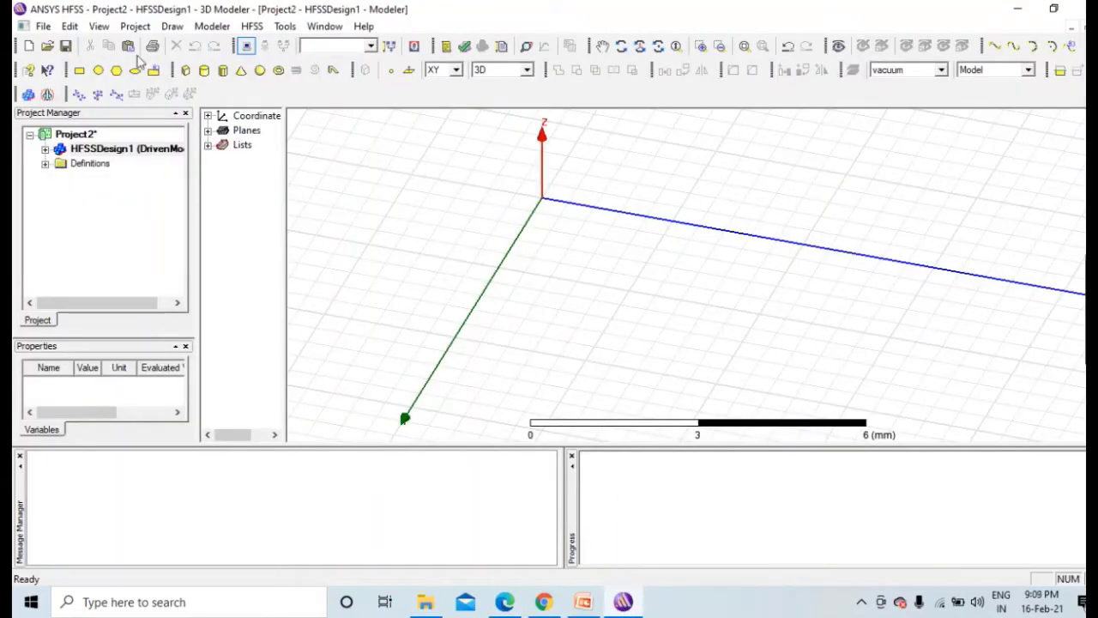
Step: Draw a box solid, Box1, from the origin and inspect it in the model tree
left_click(185, 69)
left_click(540, 199)
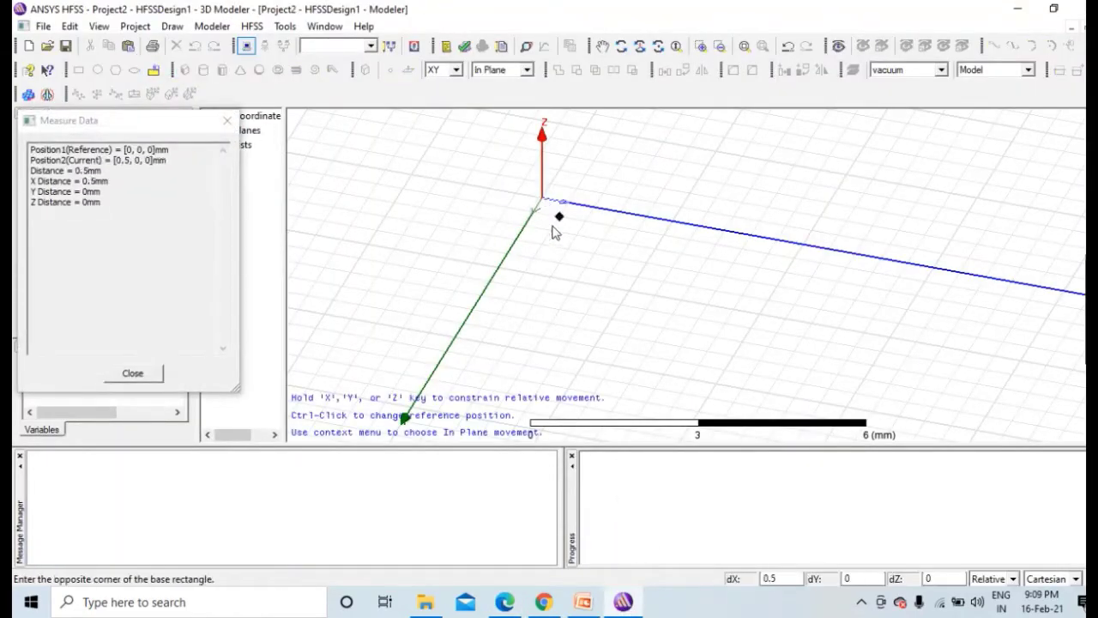
left_click(780, 353)
left_click(778, 323)
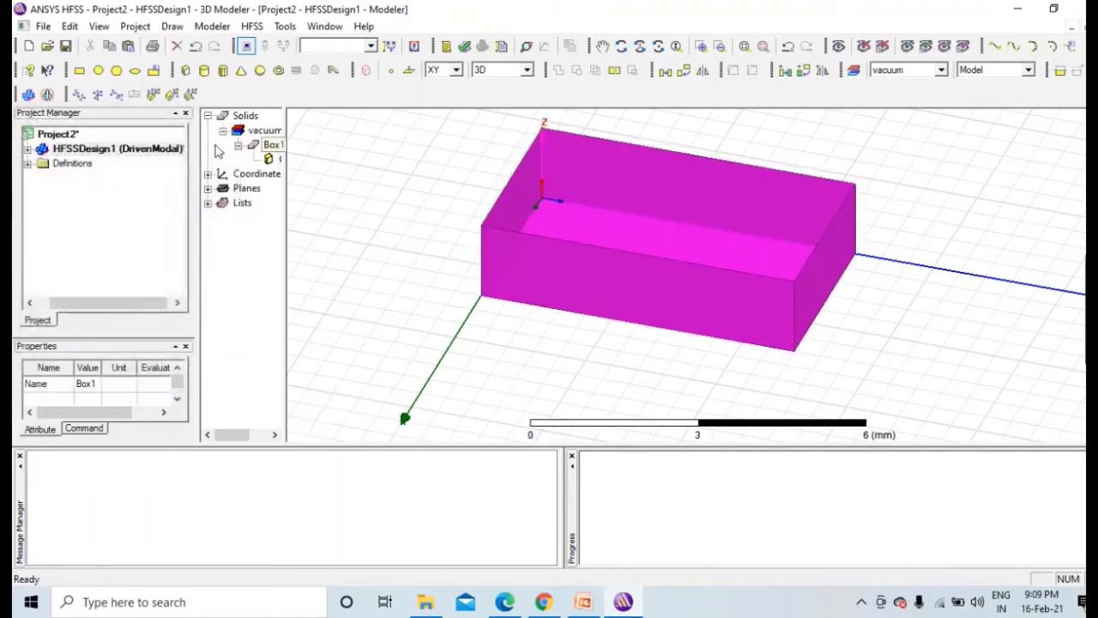
left_click_drag(286, 157, 411, 159)
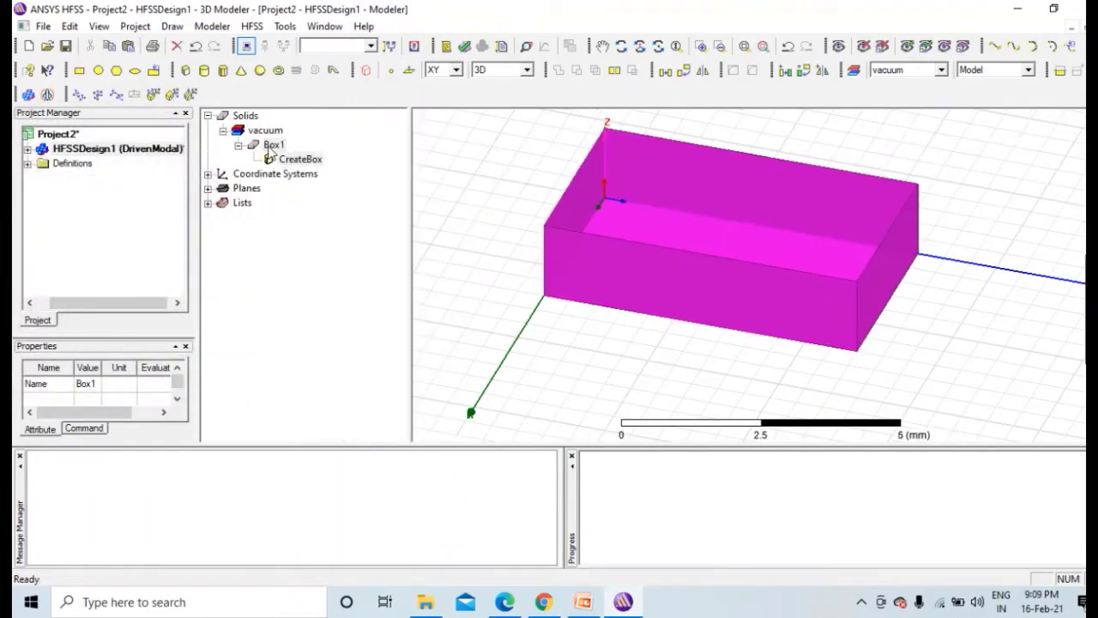
double_click(266, 131)
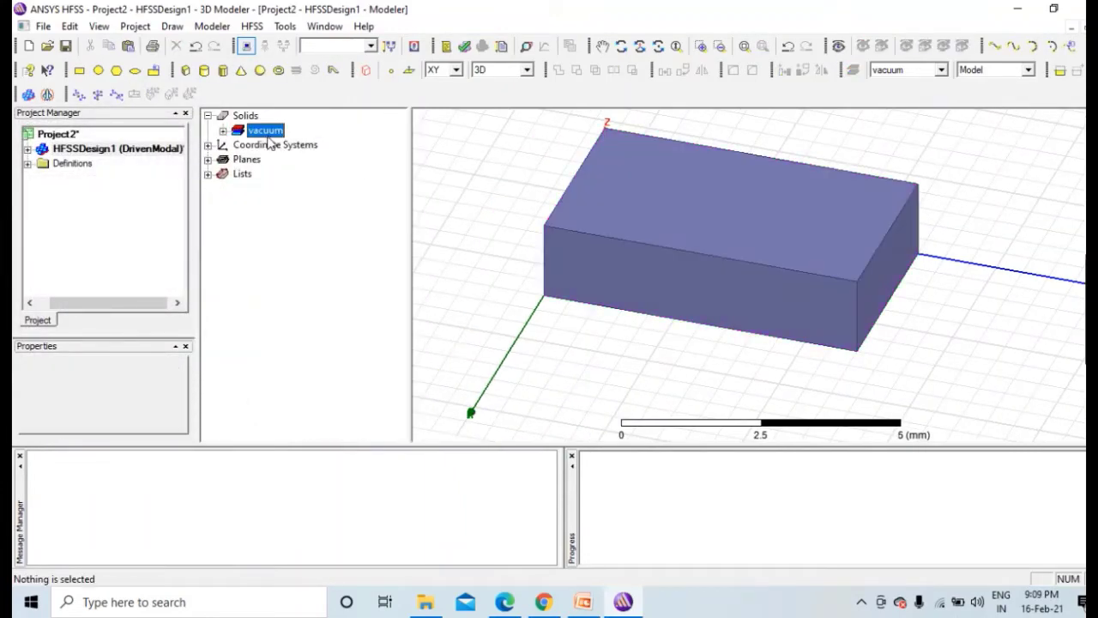
left_click(223, 130)
left_click(276, 145)
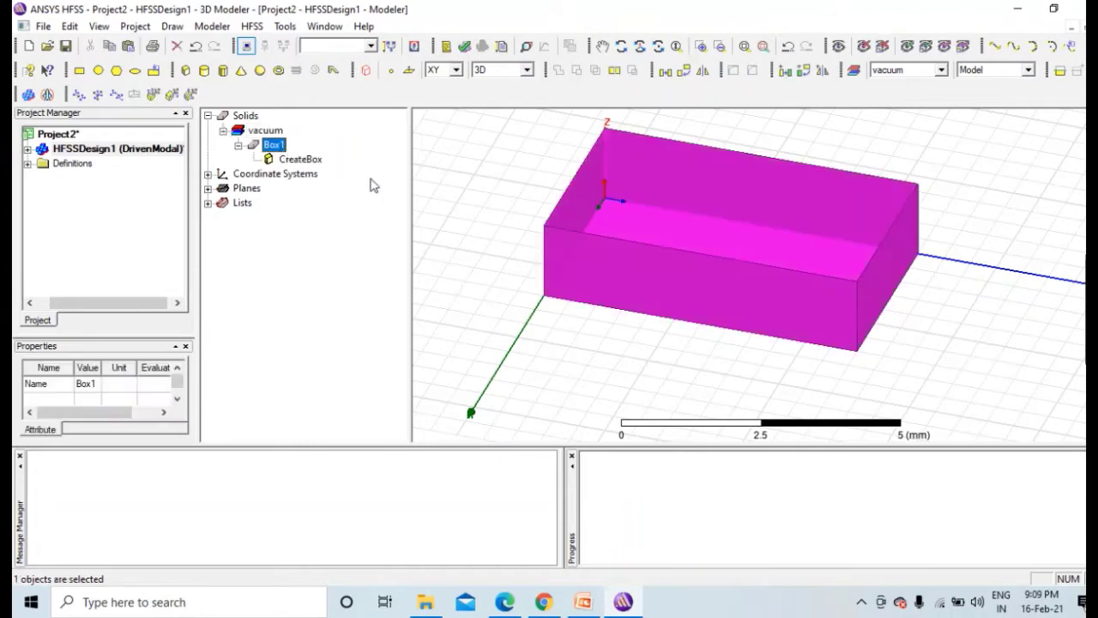
double_click(292, 159)
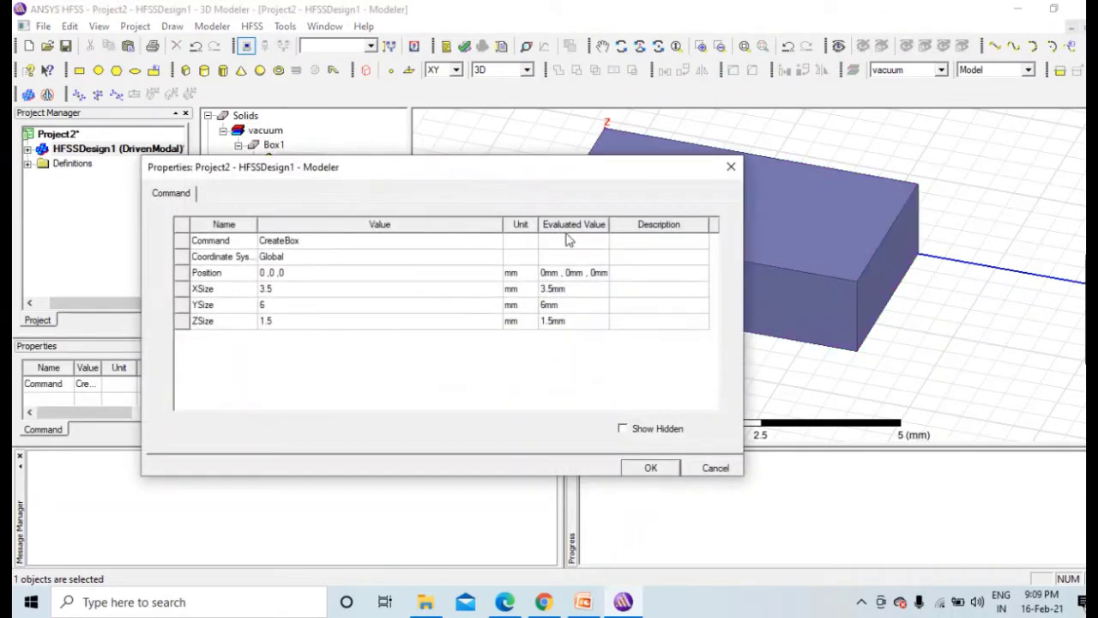
left_click(731, 167)
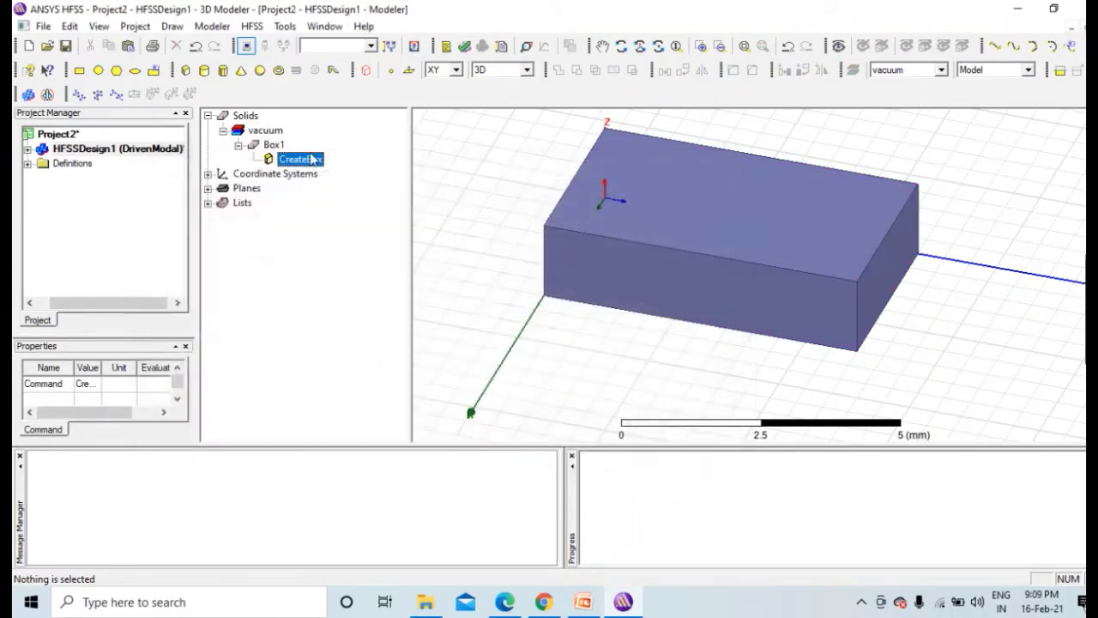
Step: Change Box1's material from vacuum to FR4_epoxy
double_click(261, 145)
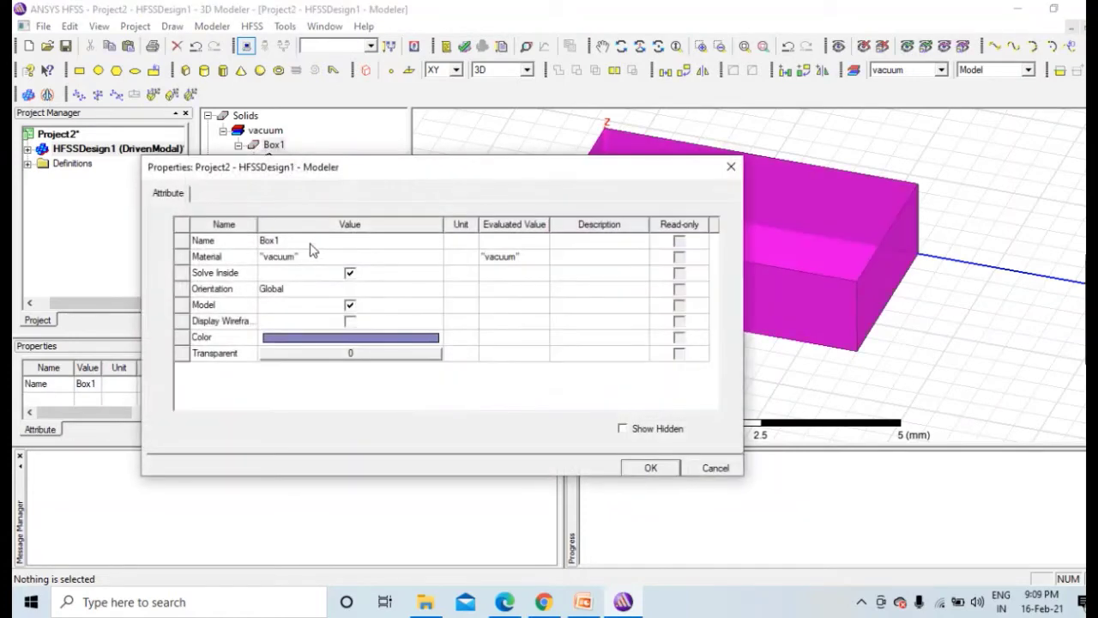
left_click(307, 256)
left_click(309, 256)
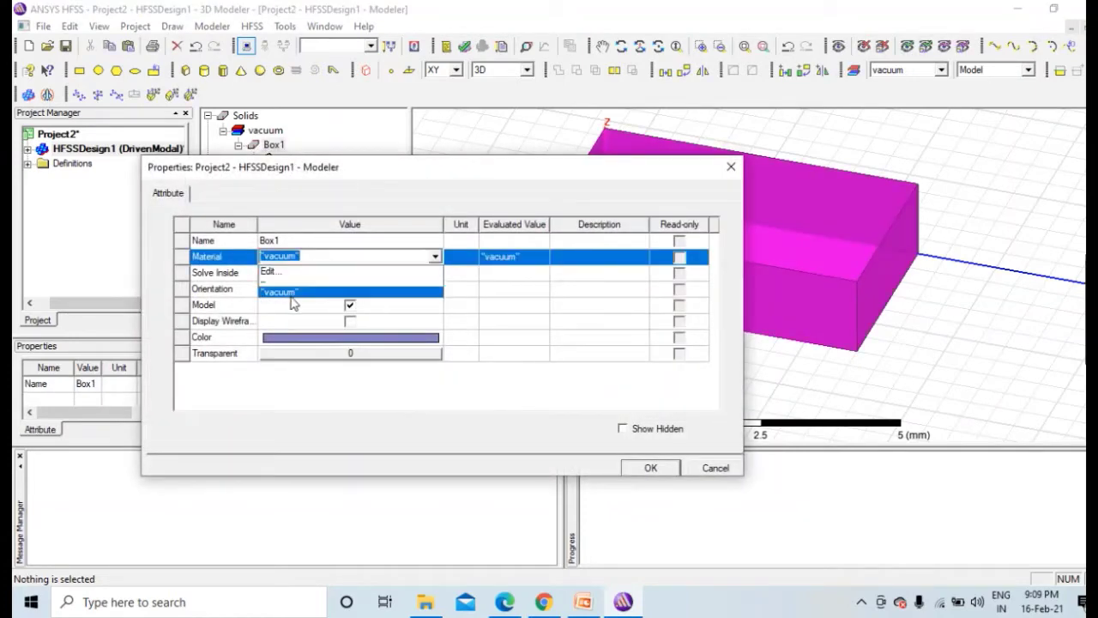
left_click(288, 268)
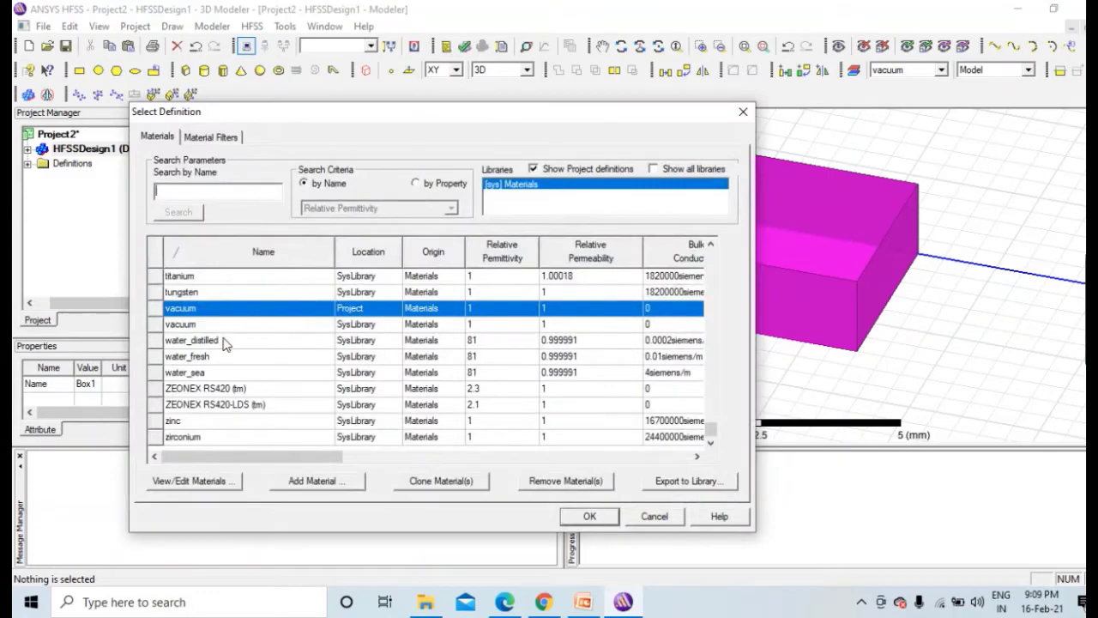
type("fr")
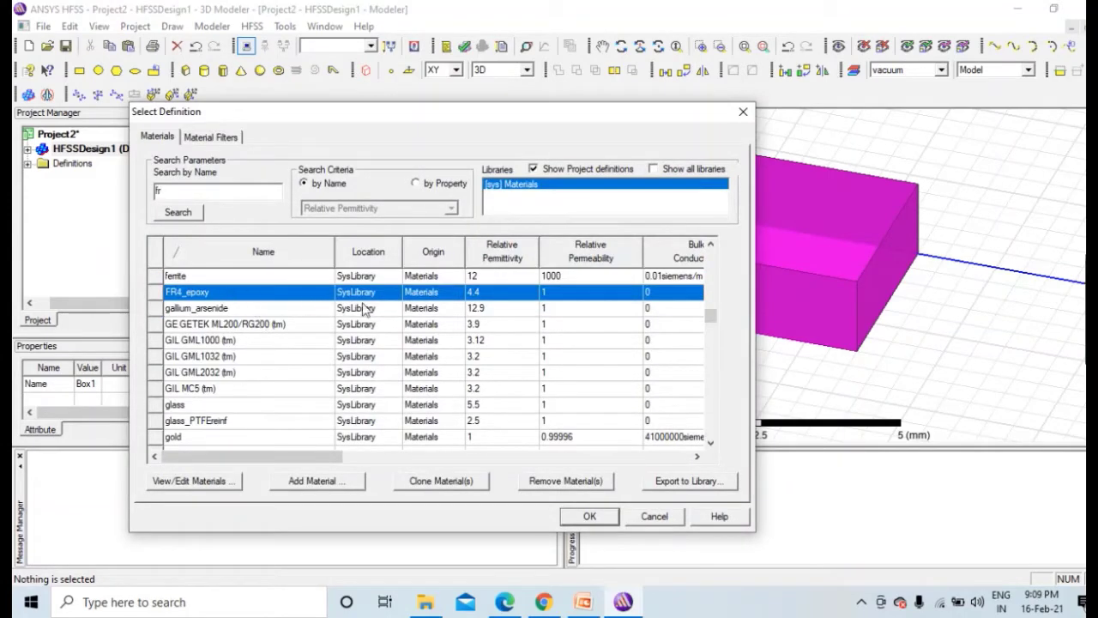
left_click(590, 516)
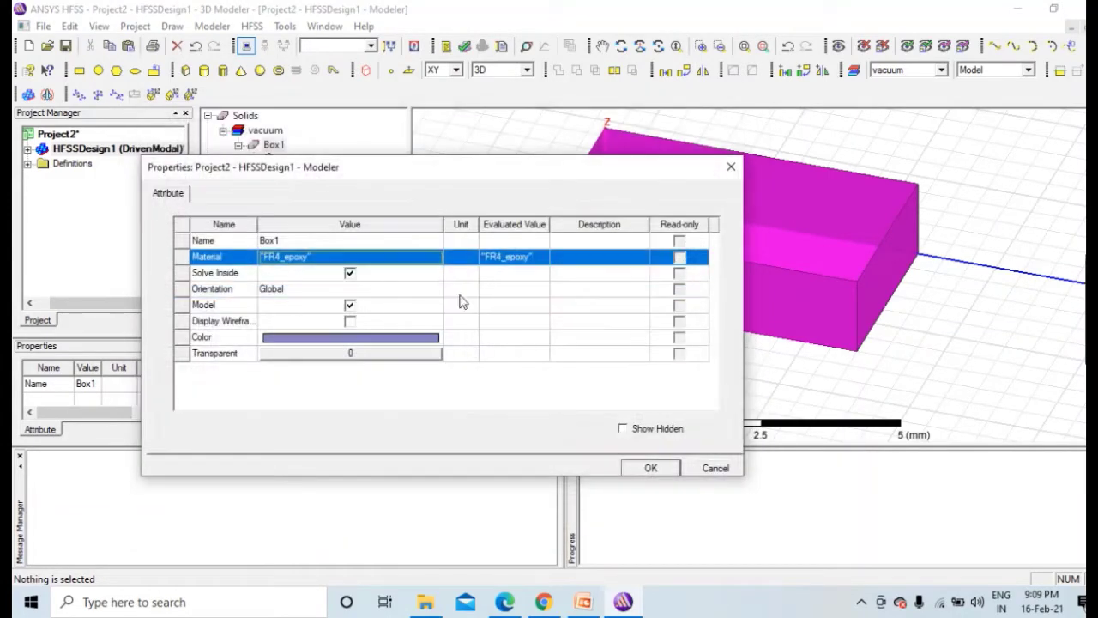
Step: Resize Box1 to XSize 70, YSize 60 and ZSize 1.6 mm
left_click(621, 468)
left_click(239, 145)
left_click(291, 160)
double_click(283, 163)
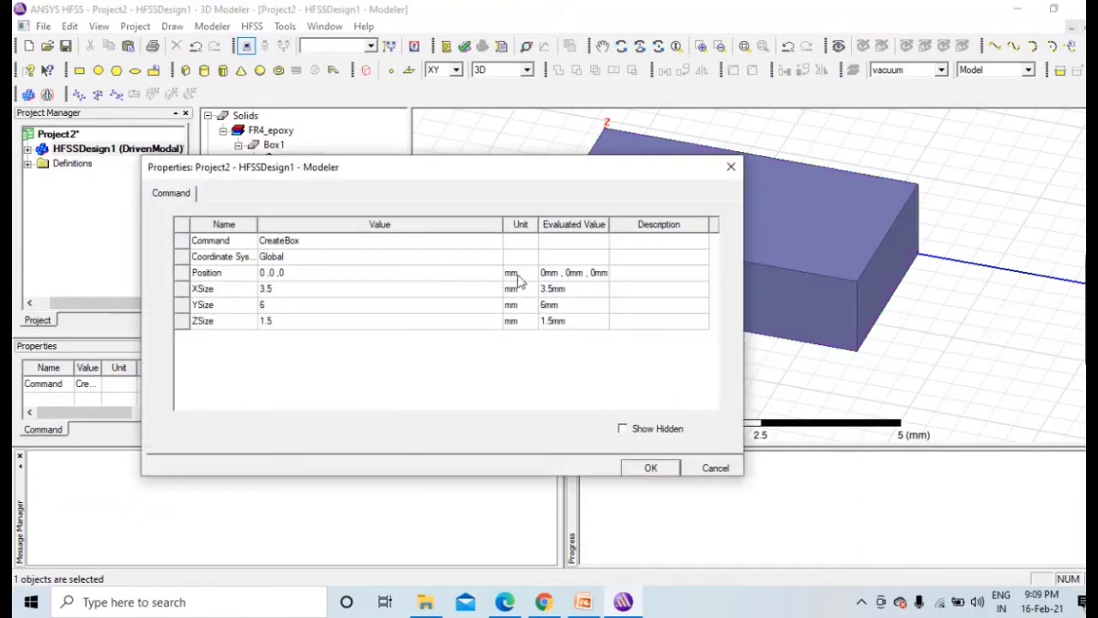
left_click(290, 289)
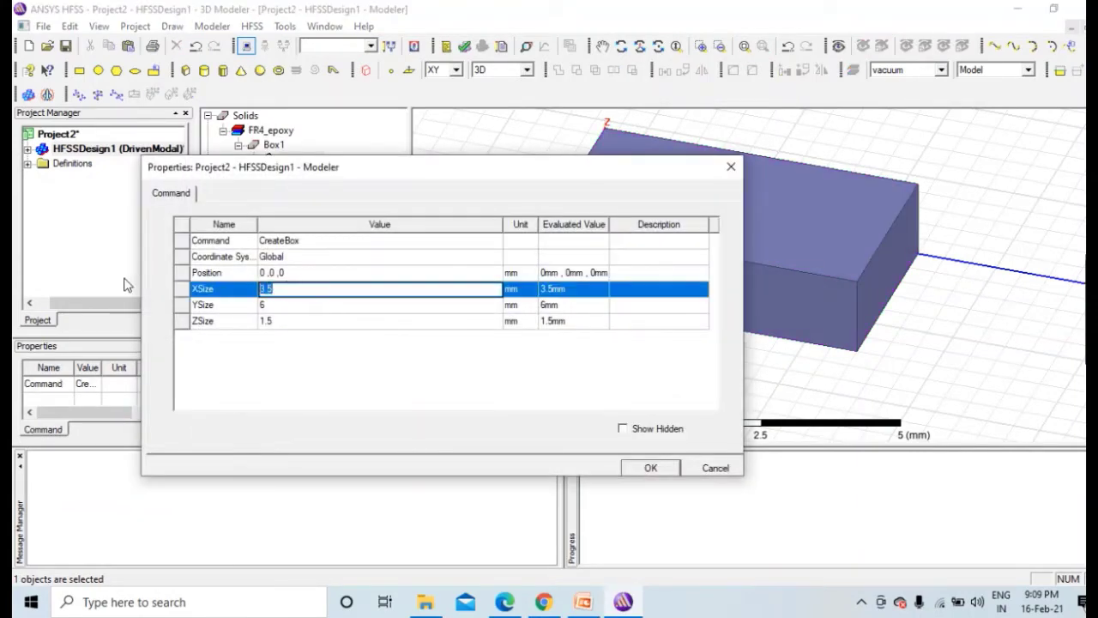
type("70")
left_click(321, 306)
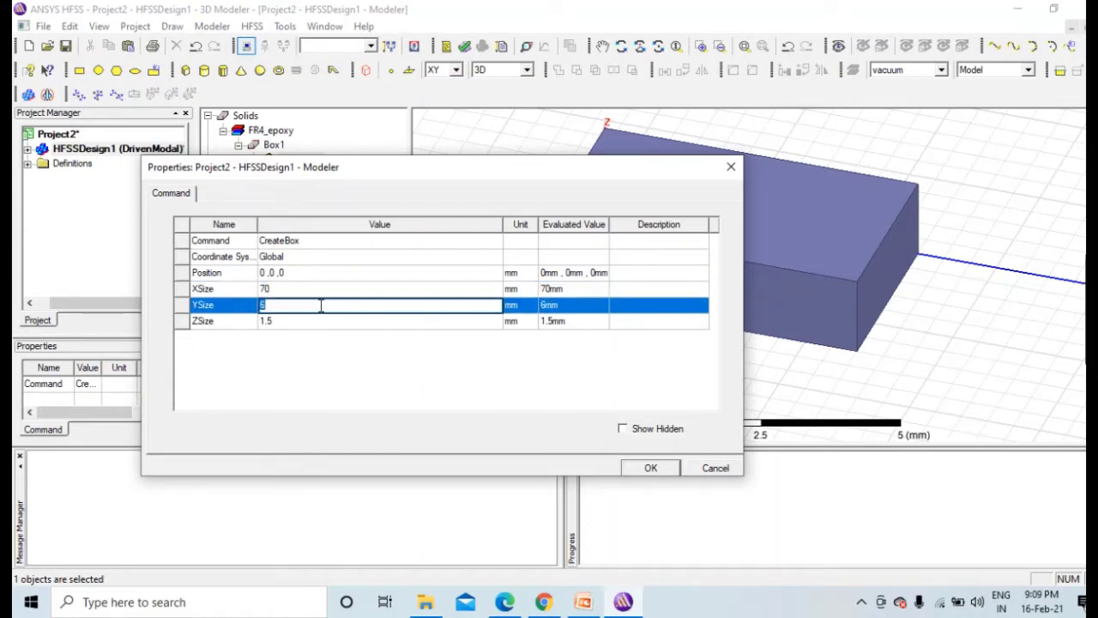
left_click(290, 320)
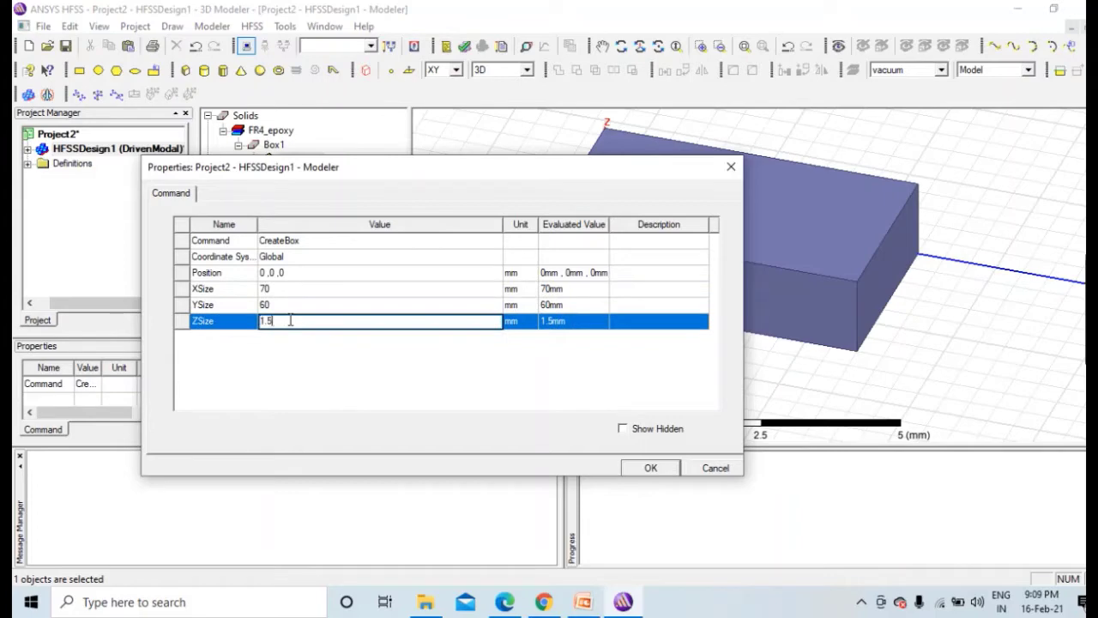
type("1.6")
left_click(652, 468)
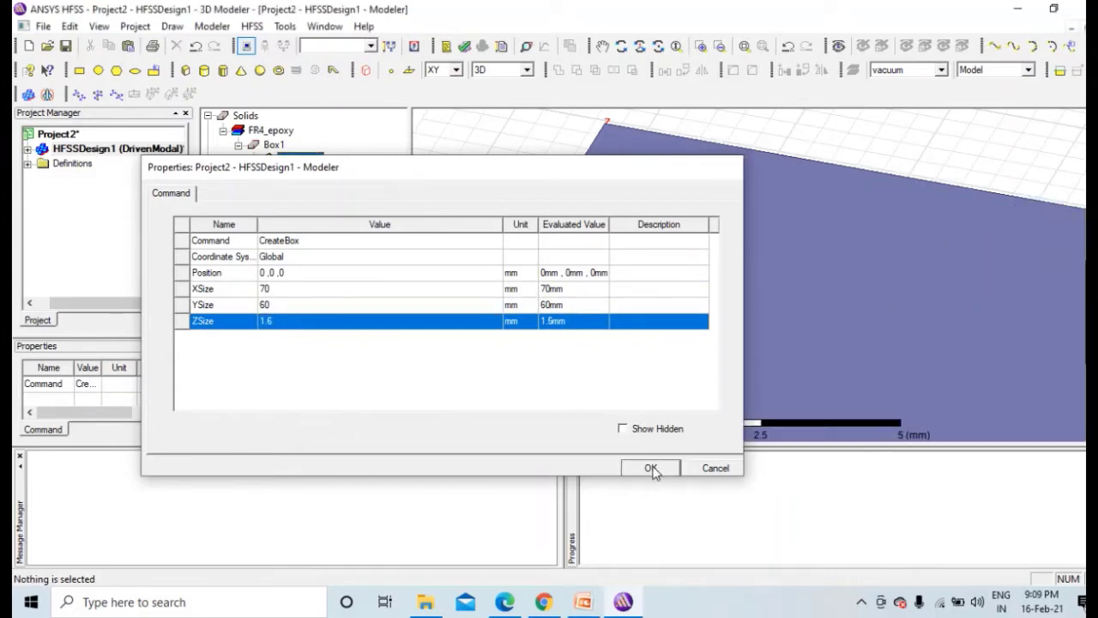
Step: Fit the substrate in view and look down on it from the top
key("ctrl+d")
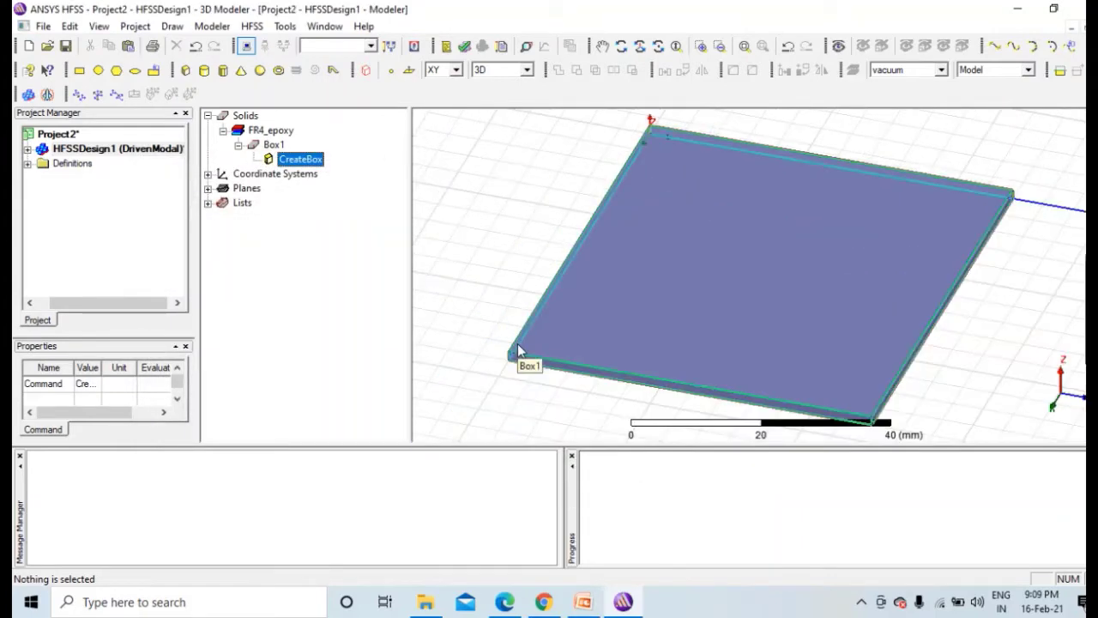
left_click_drag(641, 392, 741, 189, "alt")
key("ctrl+d")
left_click_drag(718, 265, 644, 283, "shift")
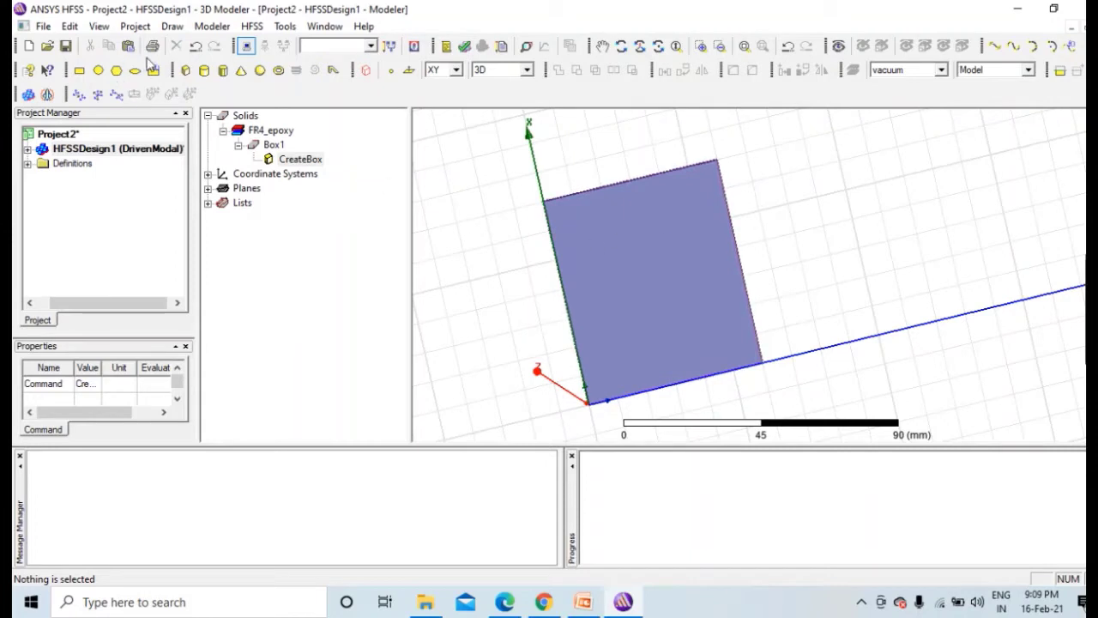
Step: Draw a rectangle sheet on the substrate starting at its edge near 70, 20
left_click(77, 71)
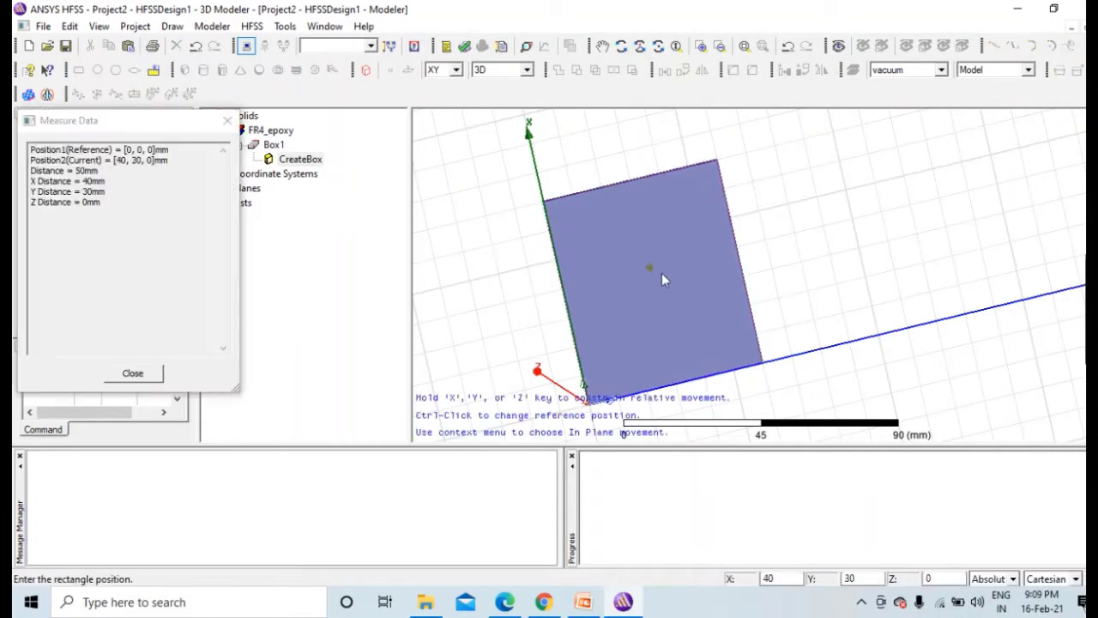
left_click(604, 188)
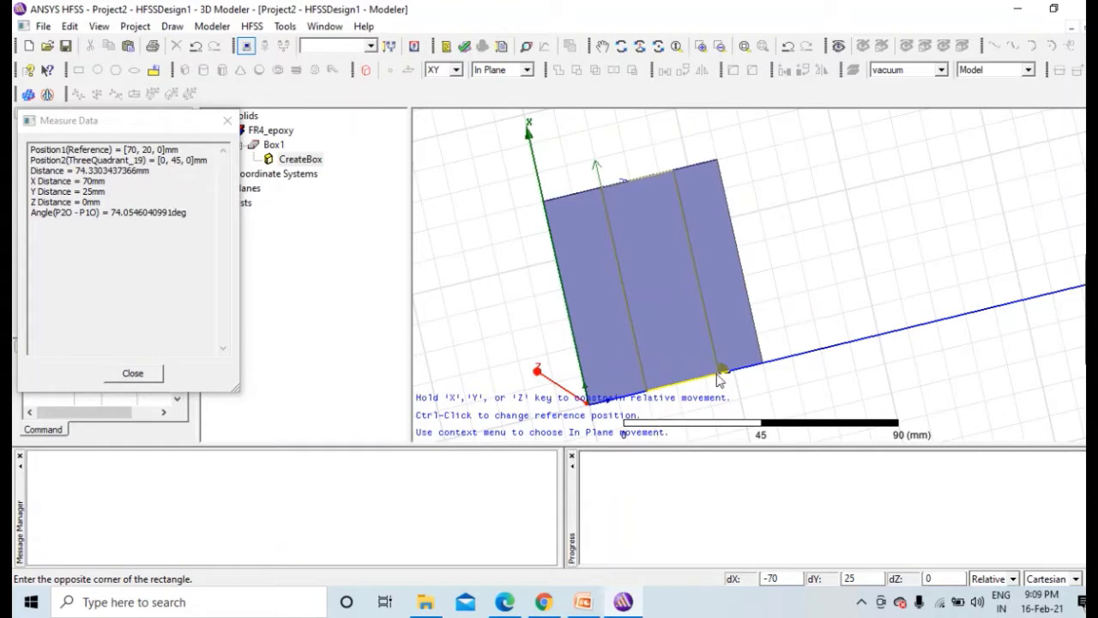
left_click(719, 377)
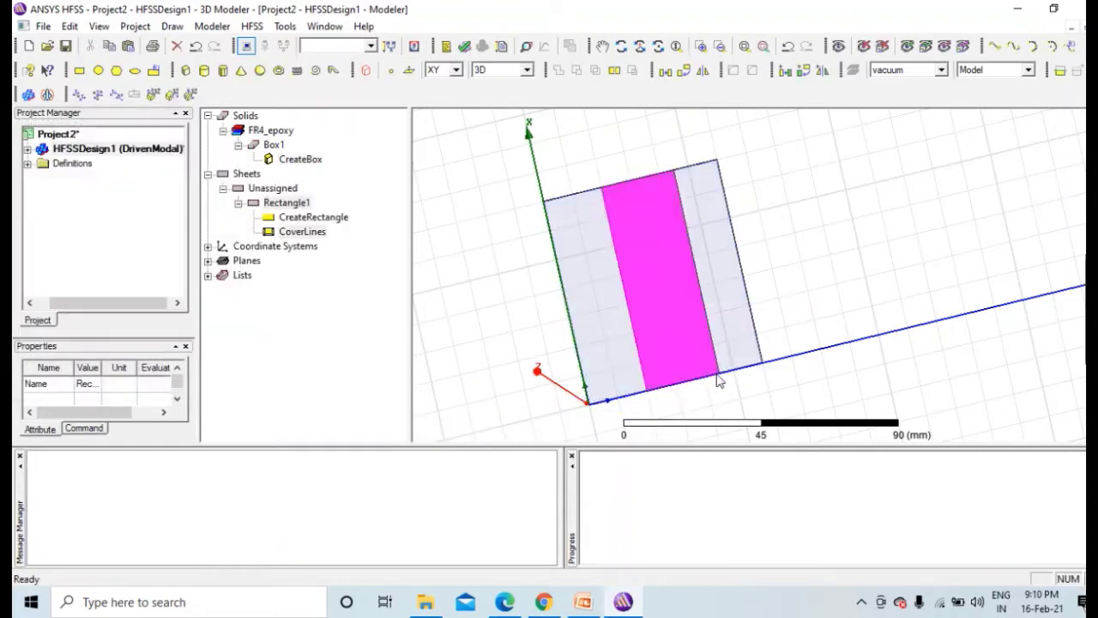
left_click(281, 210)
Step: Rename the rectangle ground1 and colour it black
double_click(280, 209)
left_click(324, 247)
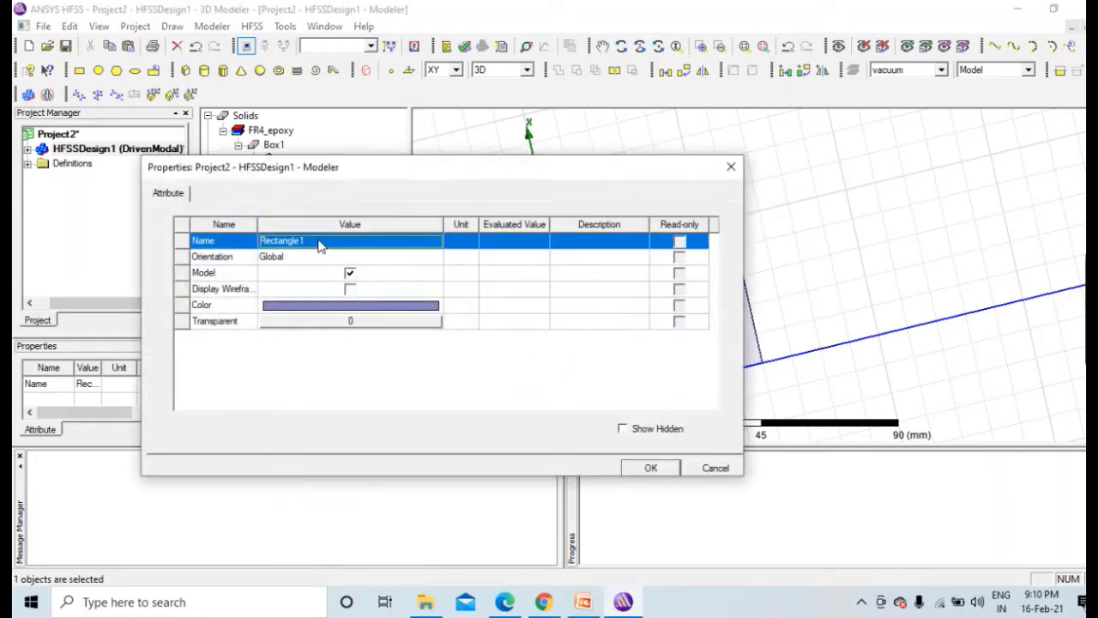
left_click(327, 247)
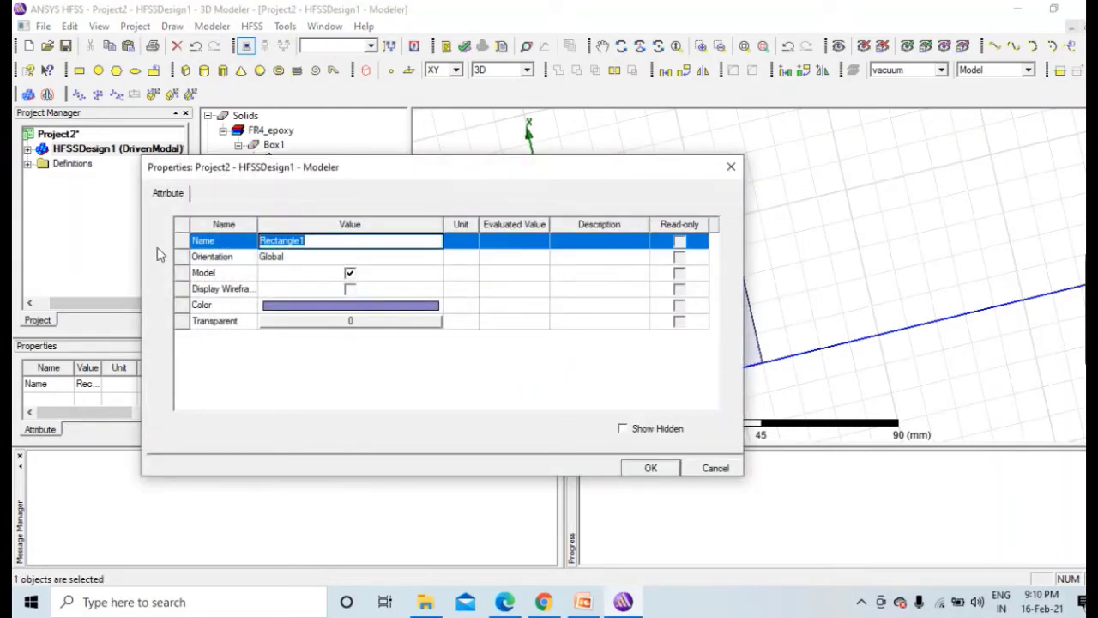
type("ground1")
left_click(316, 306)
left_click(278, 321)
left_click(293, 432)
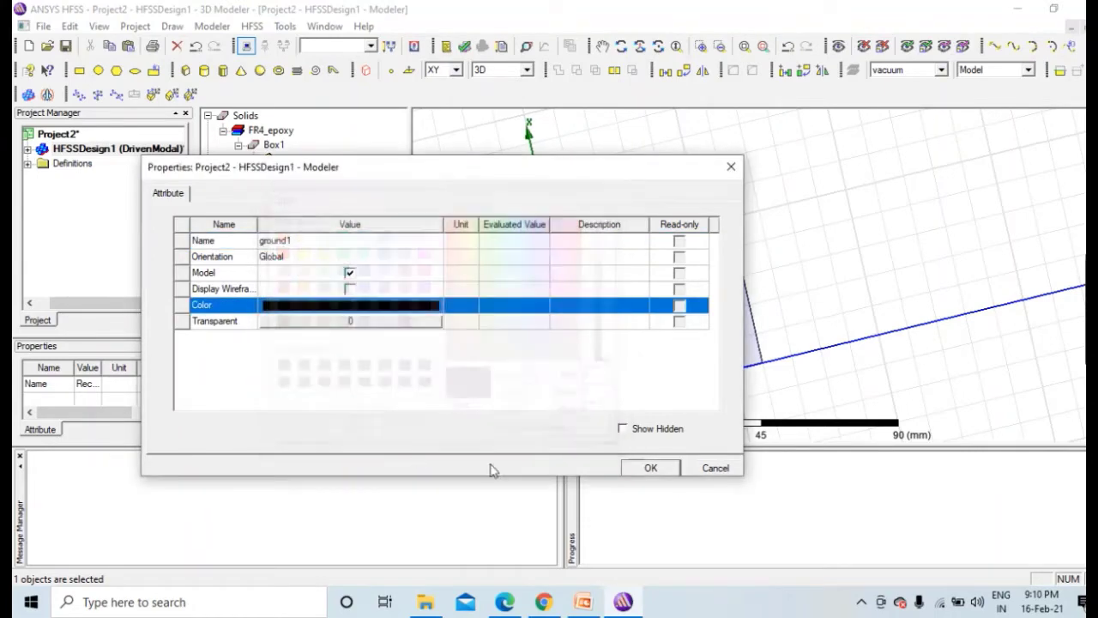
left_click(648, 469)
Step: Set ground1's YSize to 31 and its position to 70, 14.5, 0
left_click(238, 204)
double_click(298, 217)
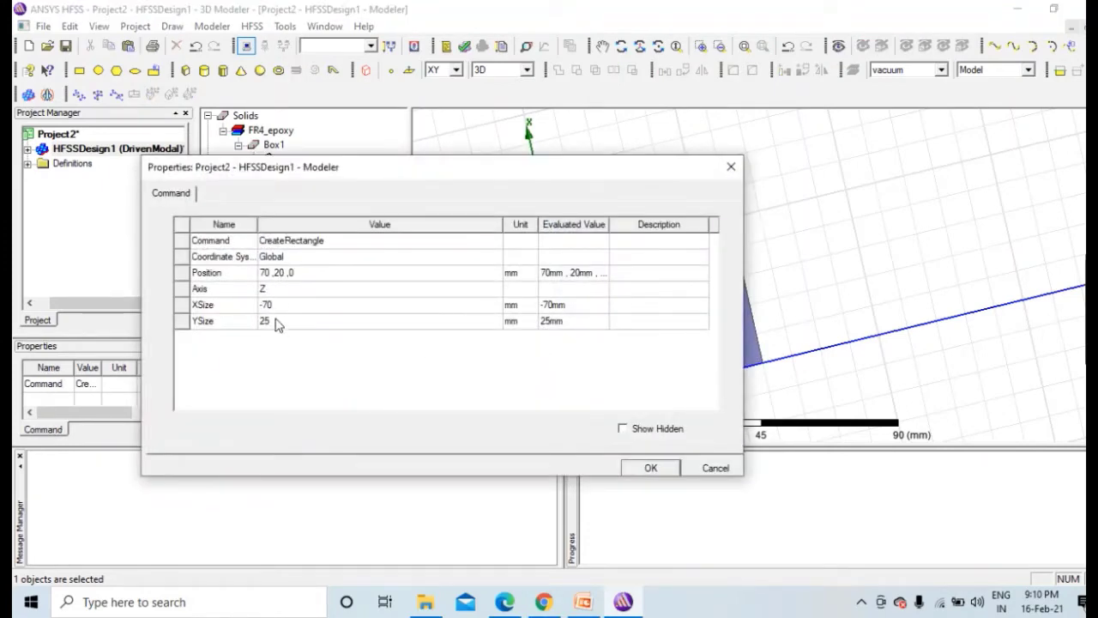
left_click(284, 324)
left_click(283, 322)
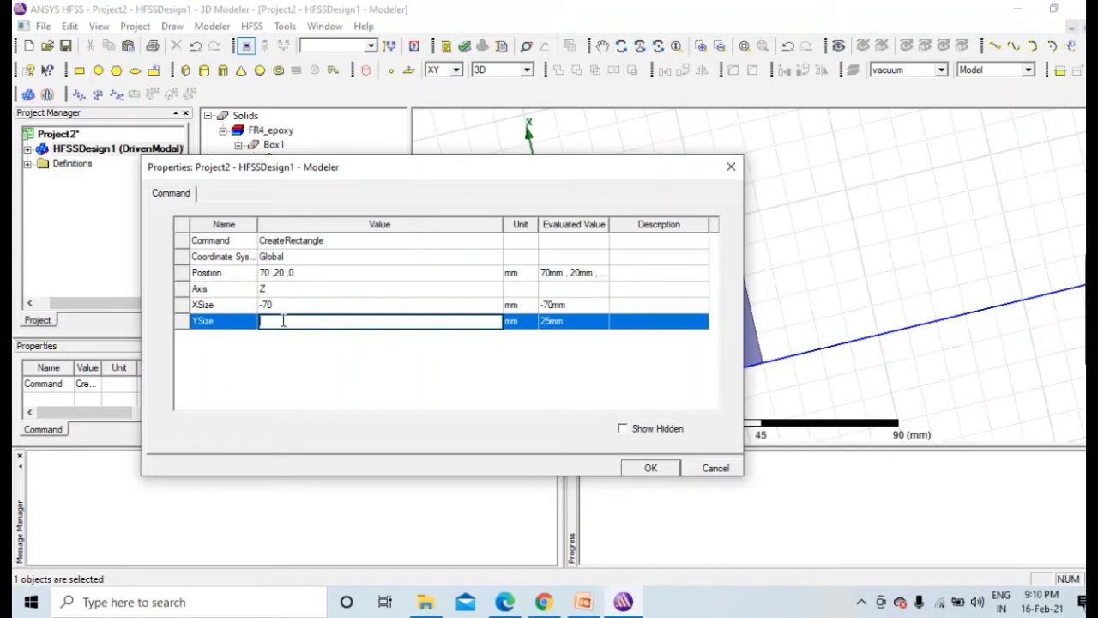
left_click(285, 273)
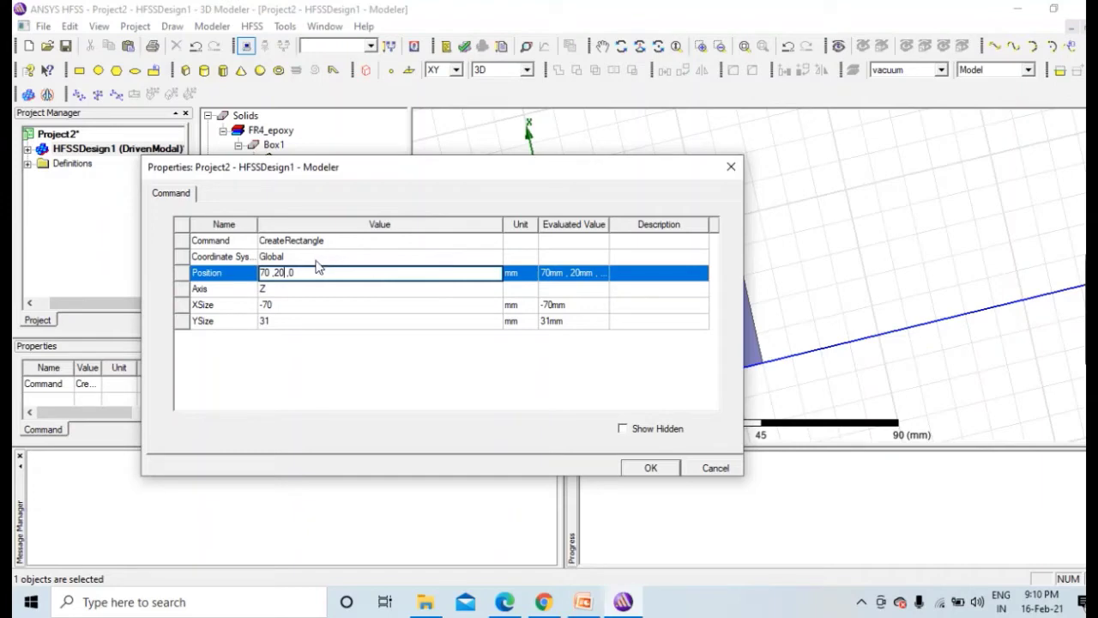
type("14.5")
left_click(647, 468)
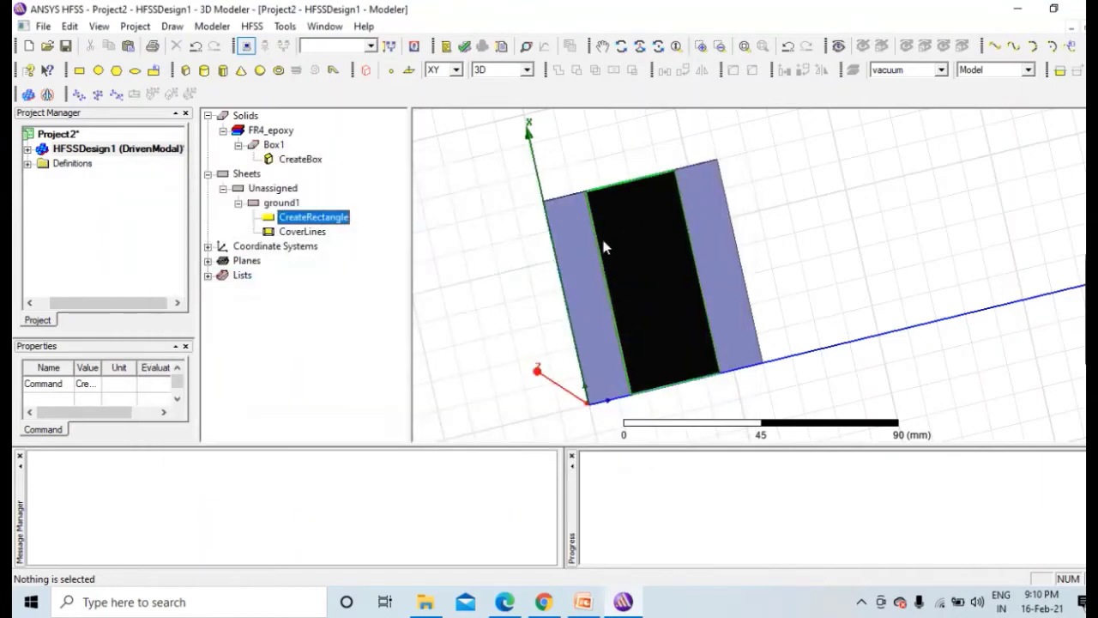
Step: Draw a second rectangle sheet across the substrate from its left edge
left_click(239, 204)
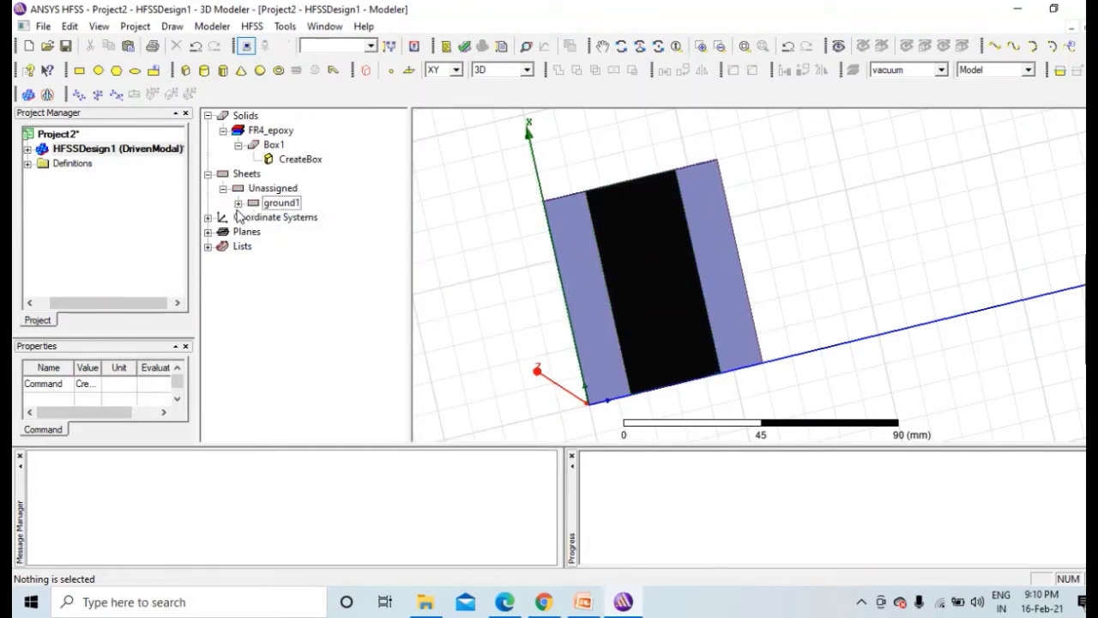
left_click(79, 71)
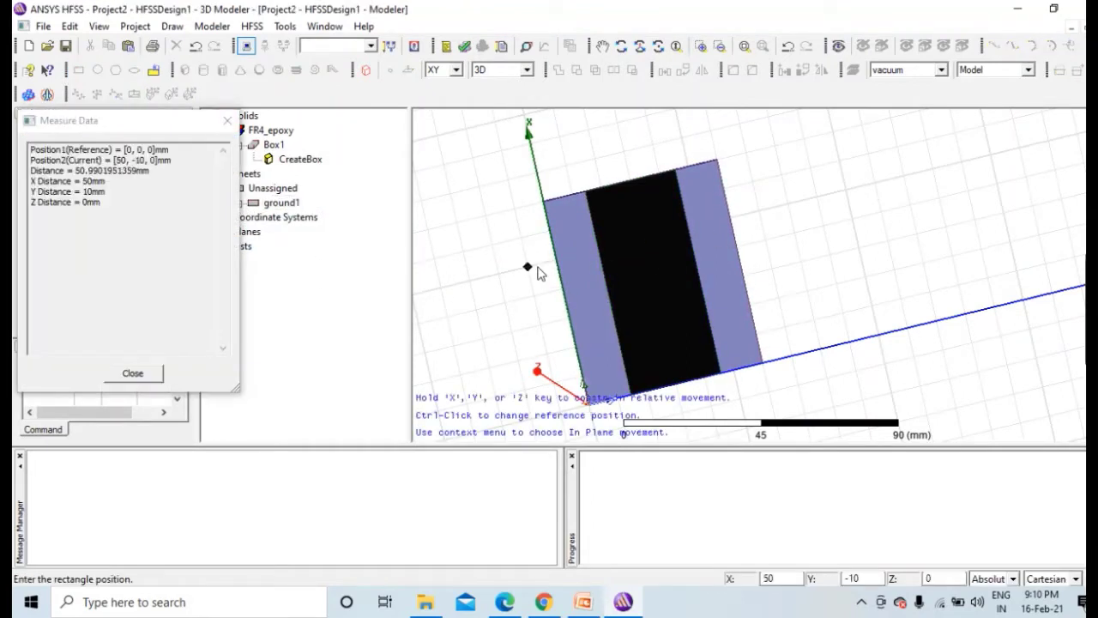
left_click(563, 296)
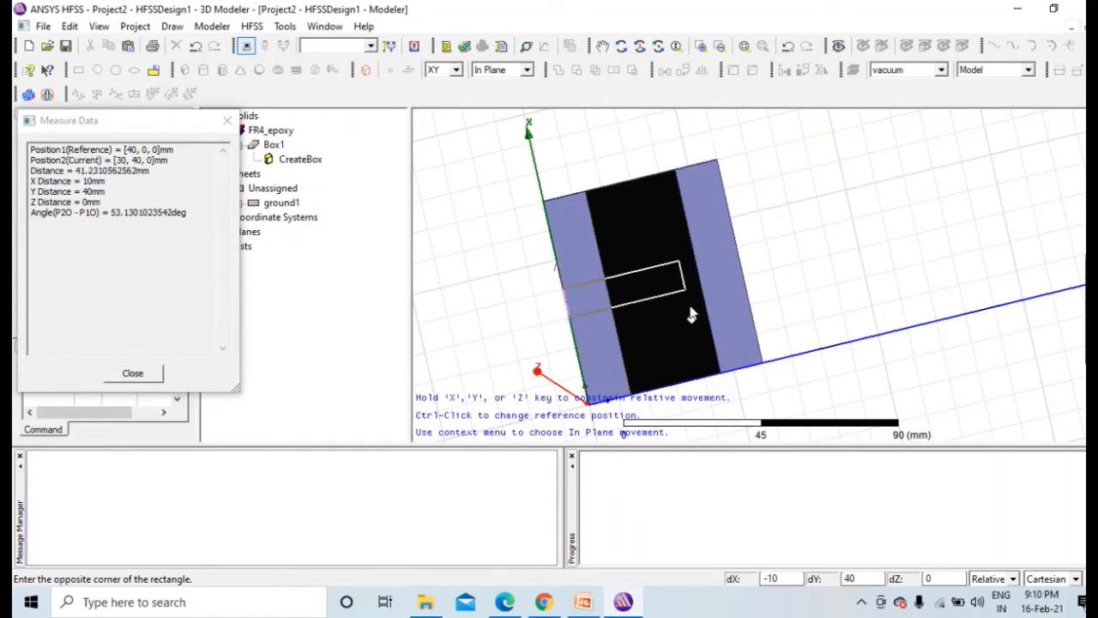
left_click(742, 277)
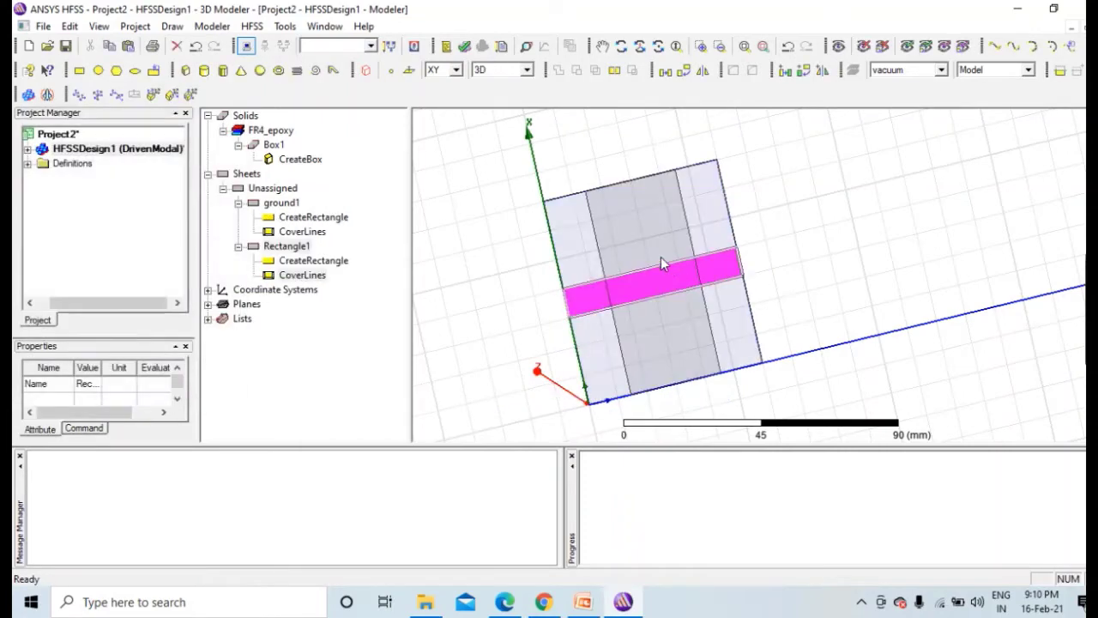
Step: Rename the new rectangle ground2, colour it black, and bring up its dimensions
double_click(290, 246)
left_click(292, 241)
double_click(292, 241)
type("a")
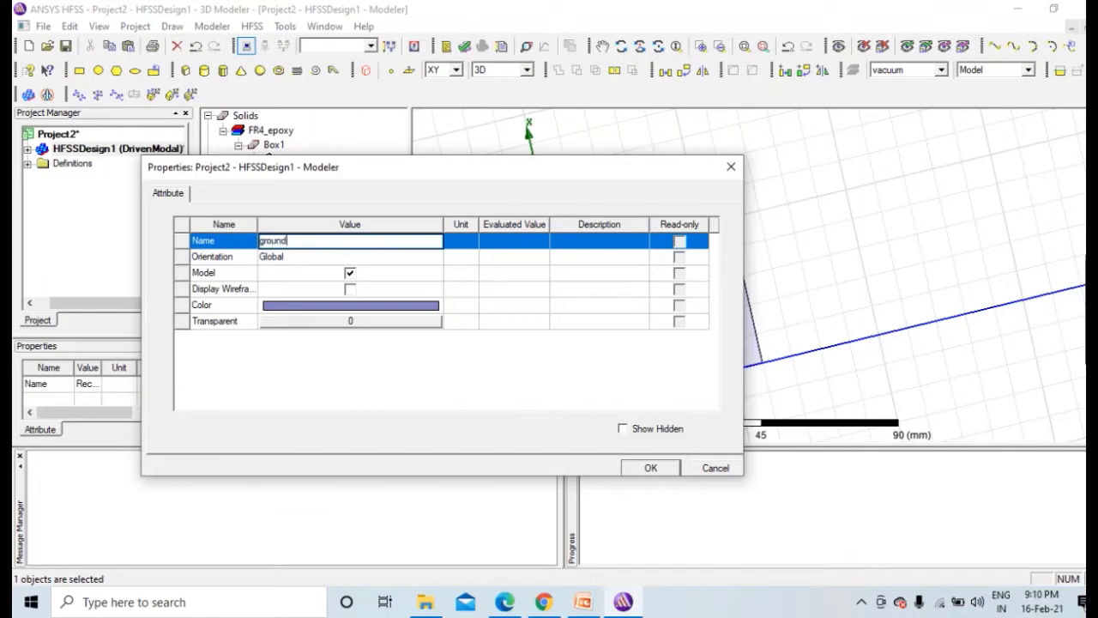
left_click(350, 306)
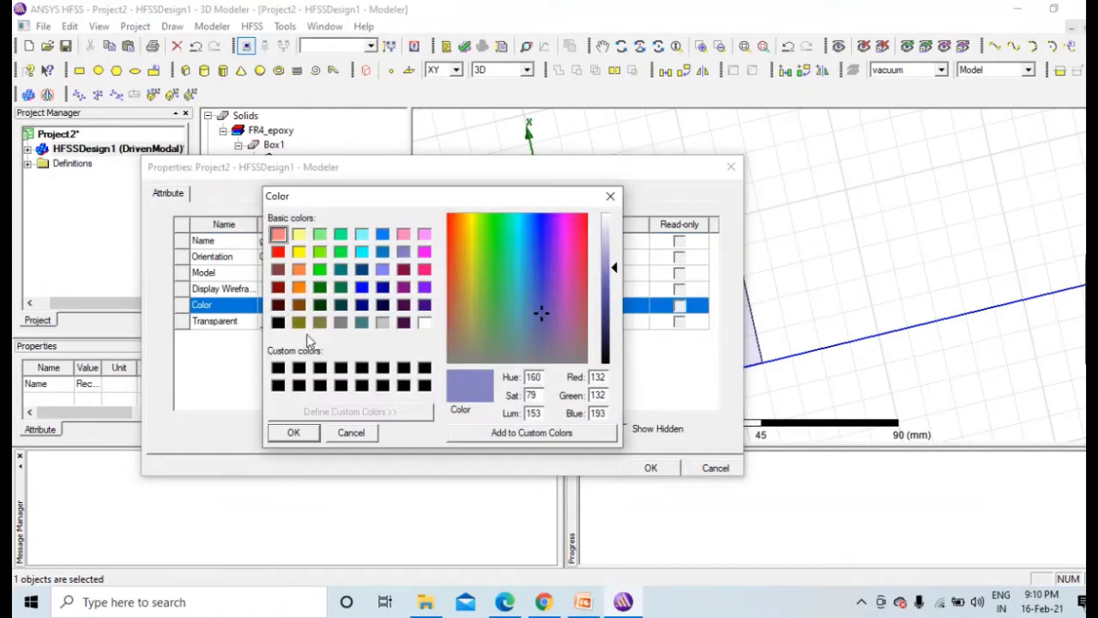
left_click(278, 322)
left_click(293, 432)
left_click(650, 467)
left_click(238, 247)
double_click(296, 262)
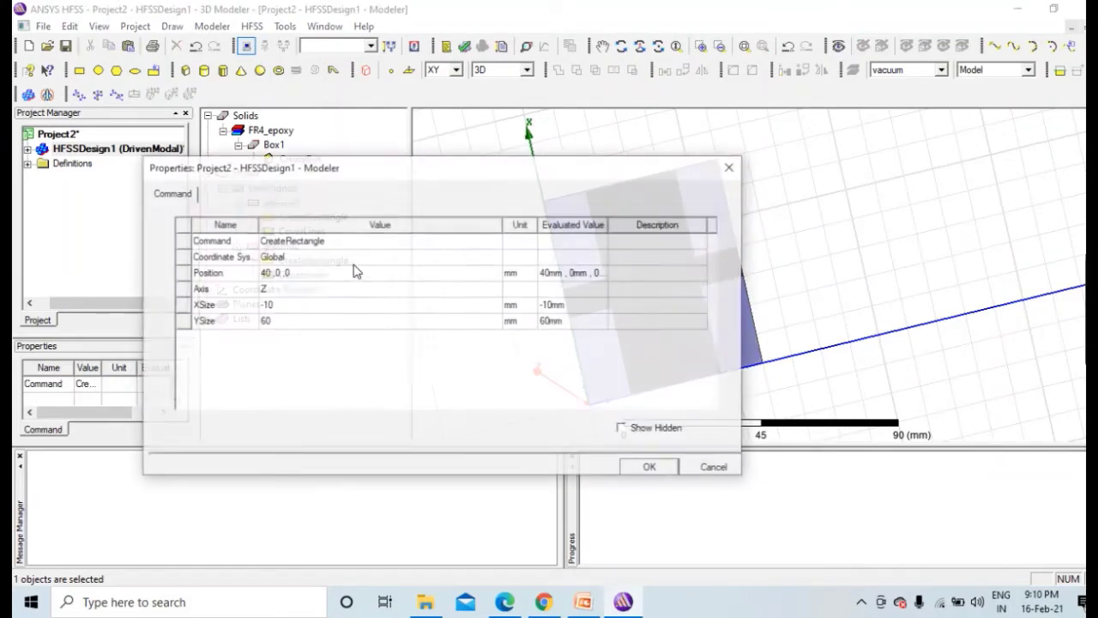
Step: Set ground2's XSize to -8 and its position to 31, 0, 0
left_click(281, 305)
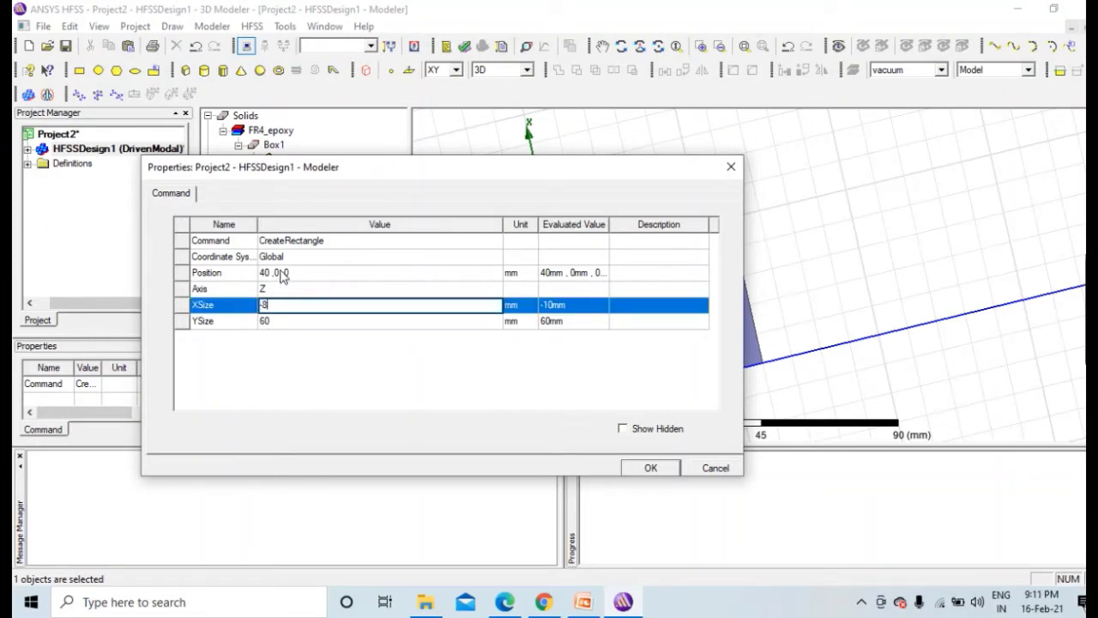
left_click(271, 273)
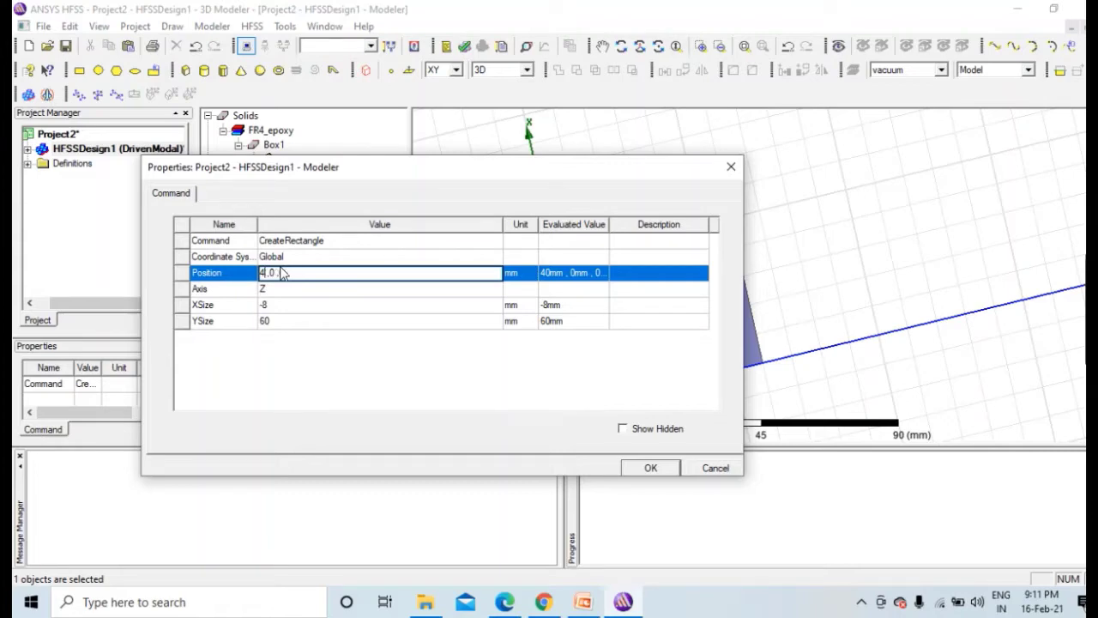
type("31")
left_click(645, 467)
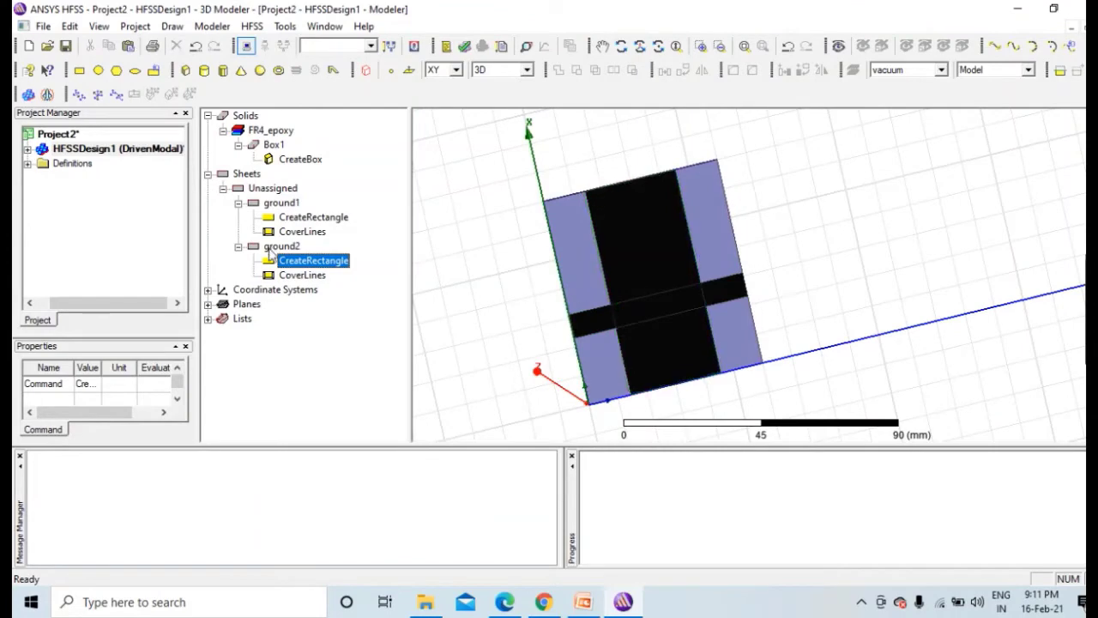
Step: Revise ground2's position and XSize so it forms an 8 × 60 mm strip
left_click(291, 262)
double_click(302, 263)
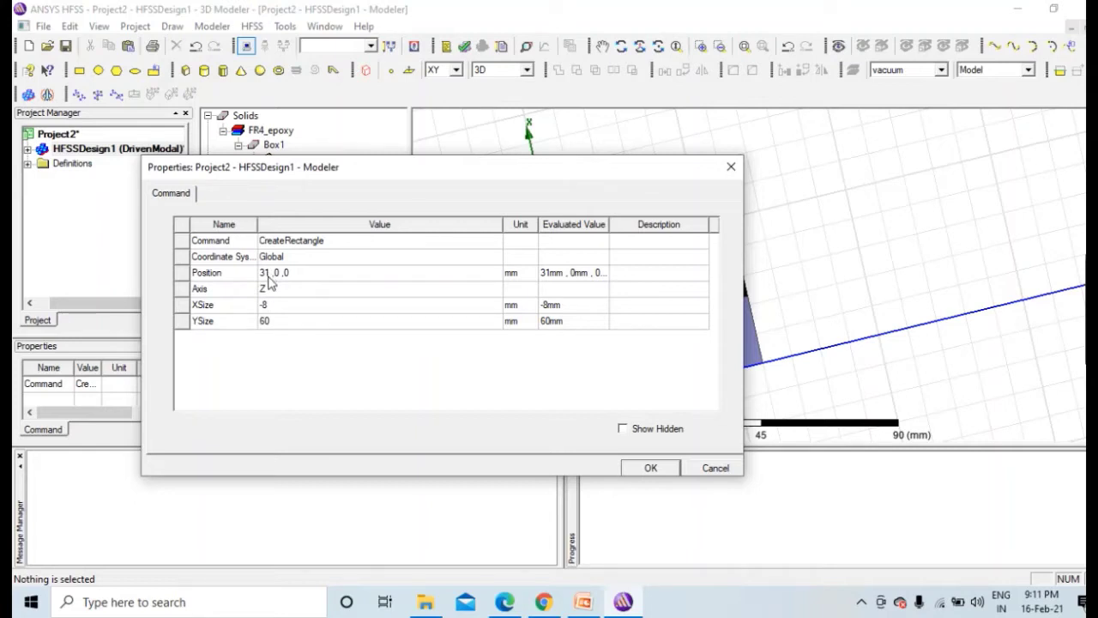
left_click(268, 277)
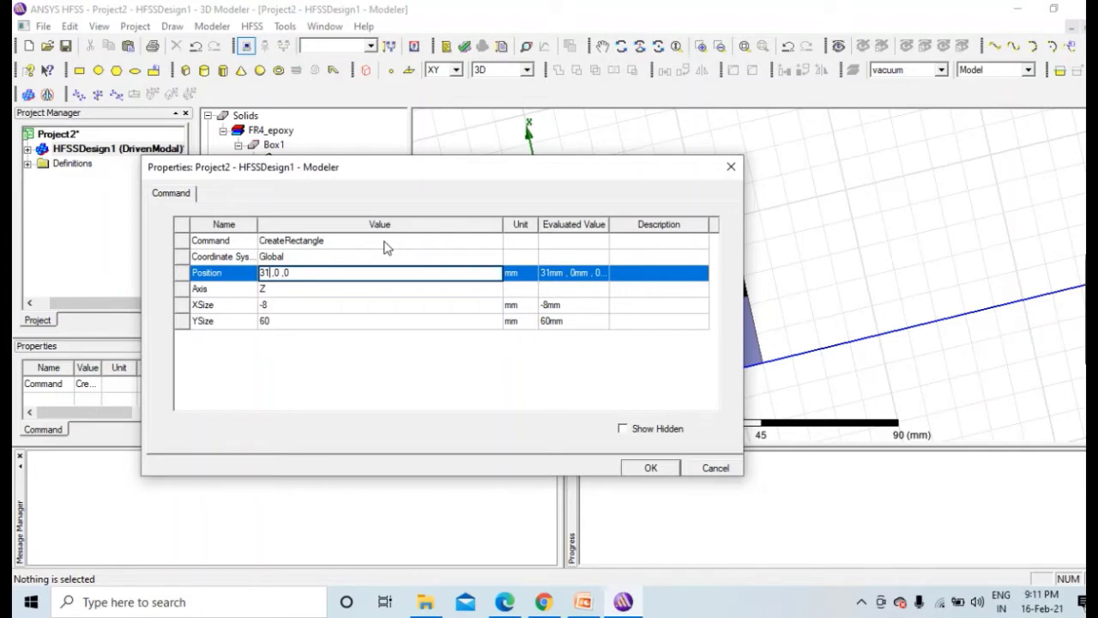
left_click(304, 304)
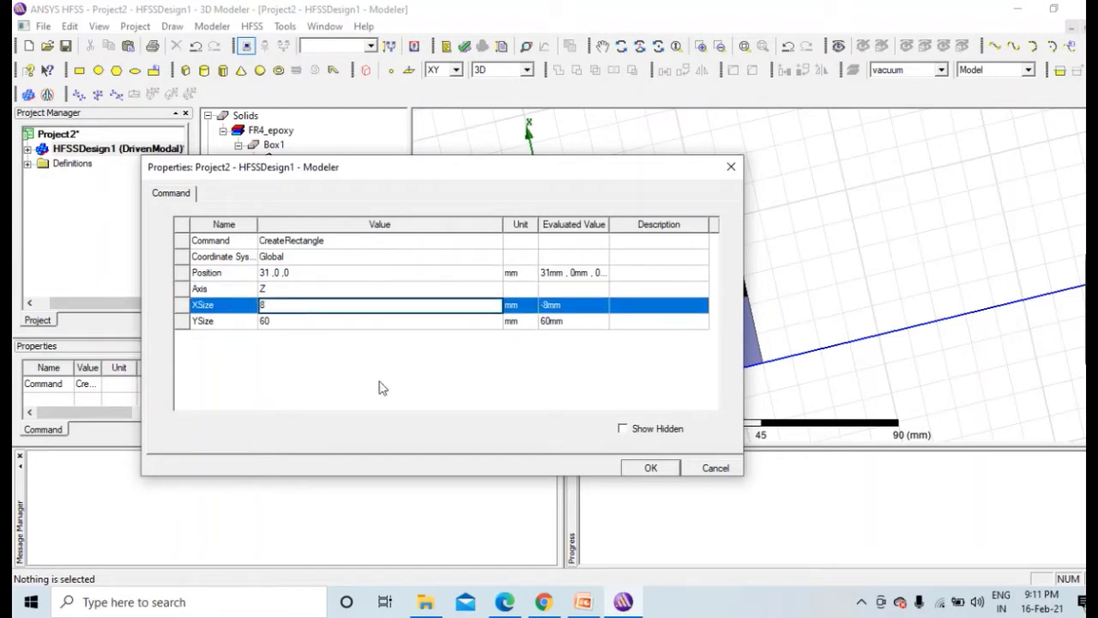
left_click(650, 468)
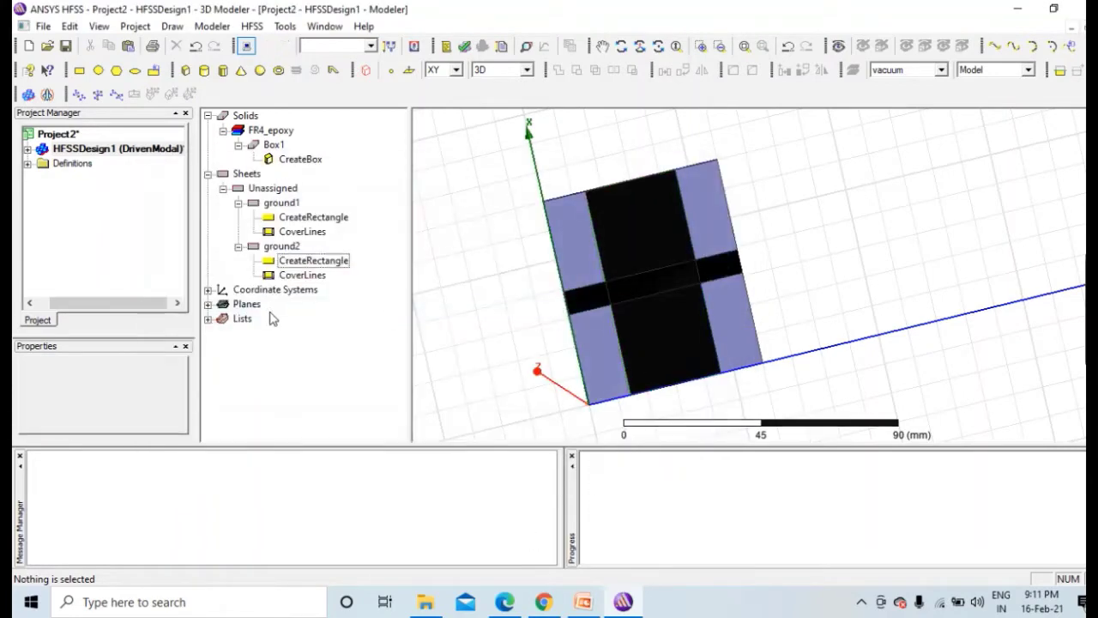
Step: Unite ground1 and ground2 into one cross-shaped ground1 sheet
left_click(238, 202)
left_click(238, 217)
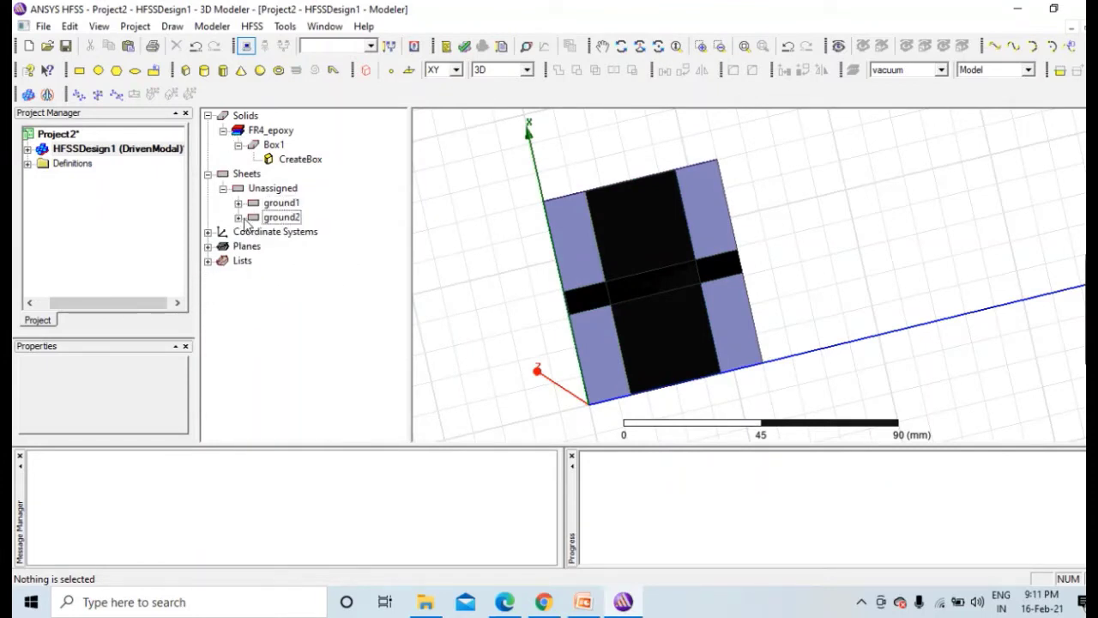
left_click(280, 202)
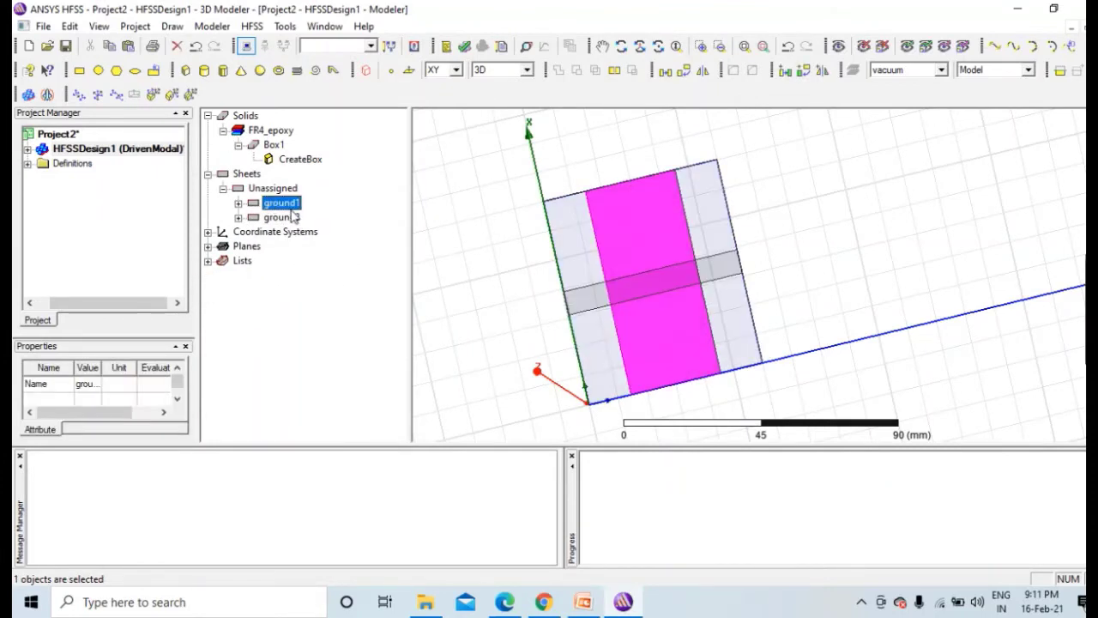
left_click(292, 219, "ctrl")
right_click(293, 219)
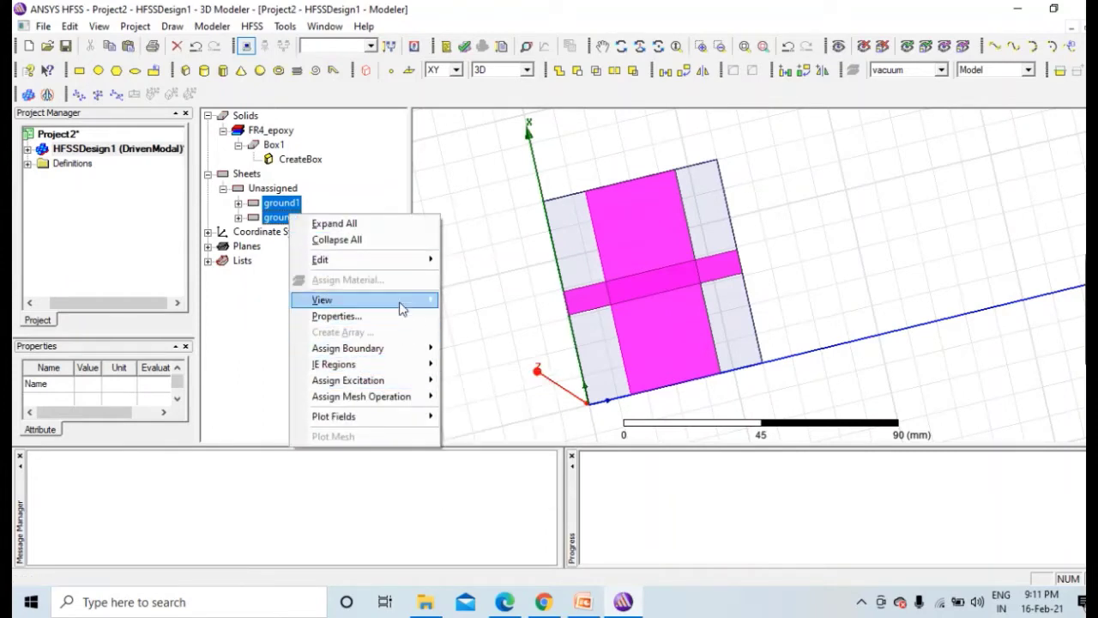
mouse_move(404, 259)
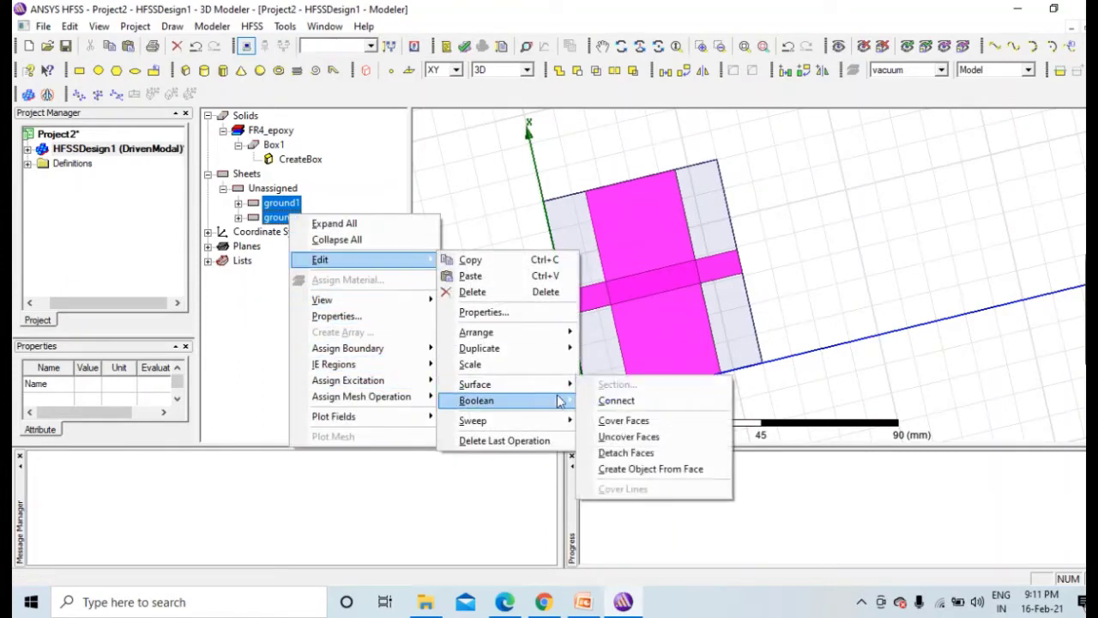
left_click(614, 400)
left_click(245, 239)
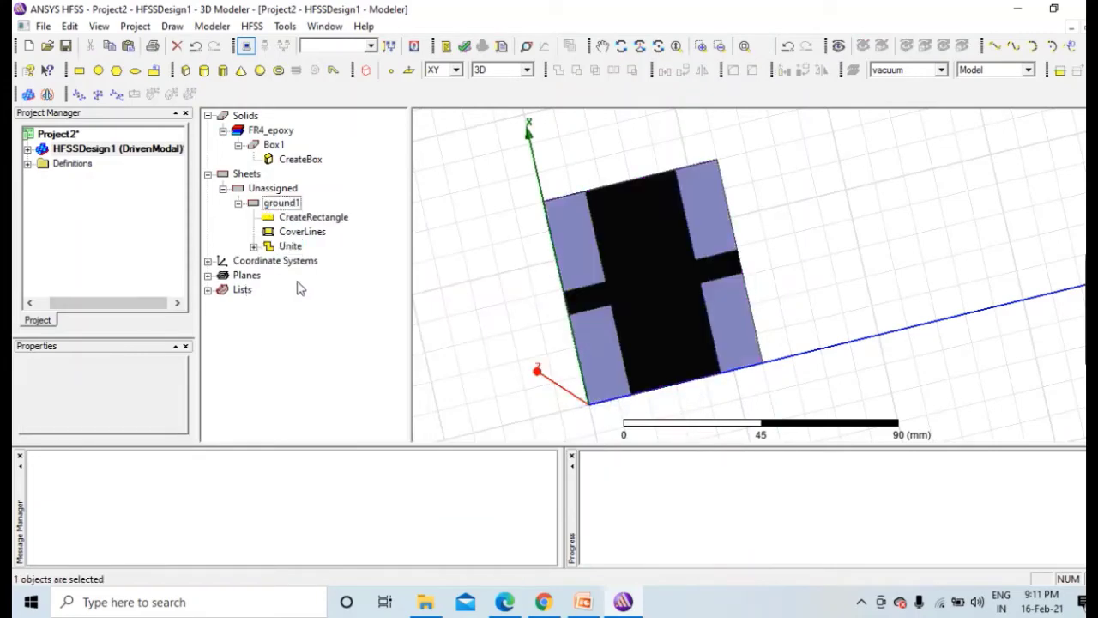
left_click(237, 202)
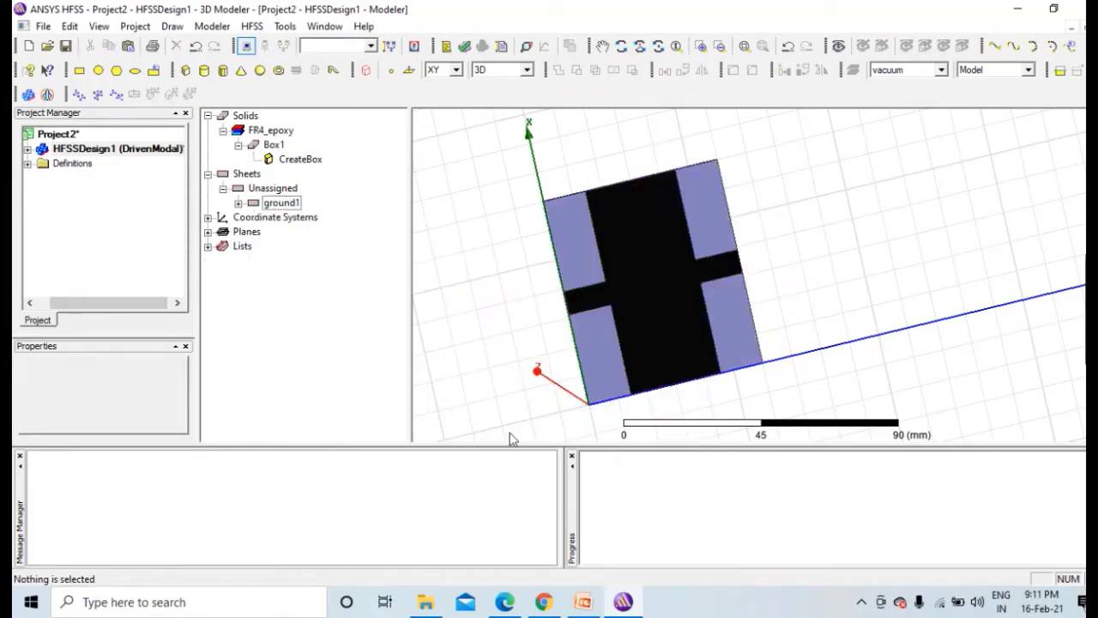
left_click_drag(760, 166, 823, 360, "alt")
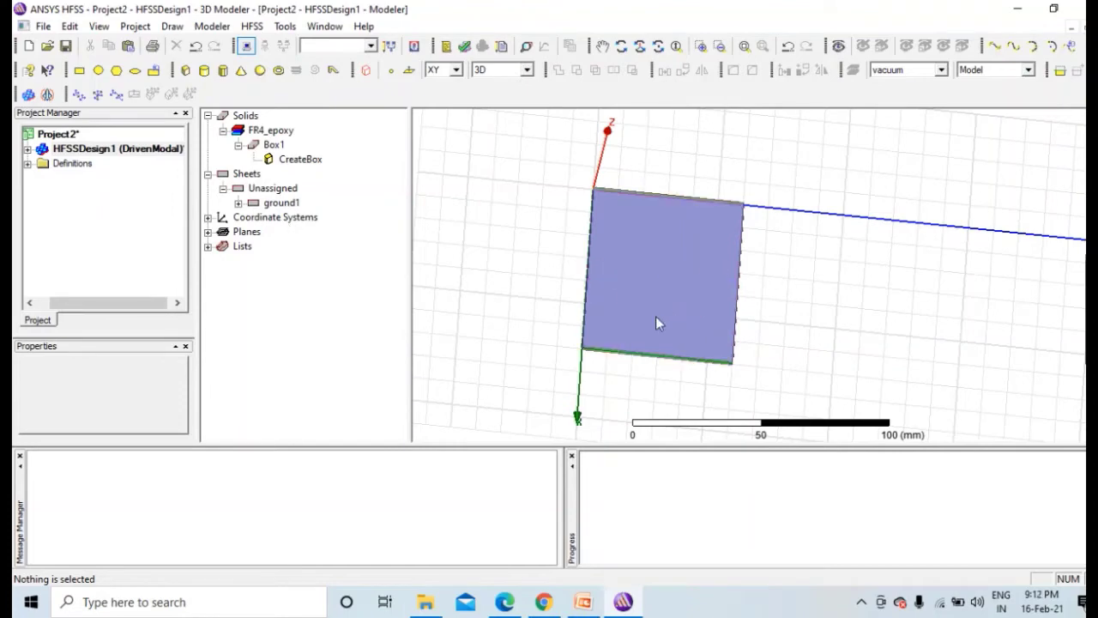
left_click(505, 601)
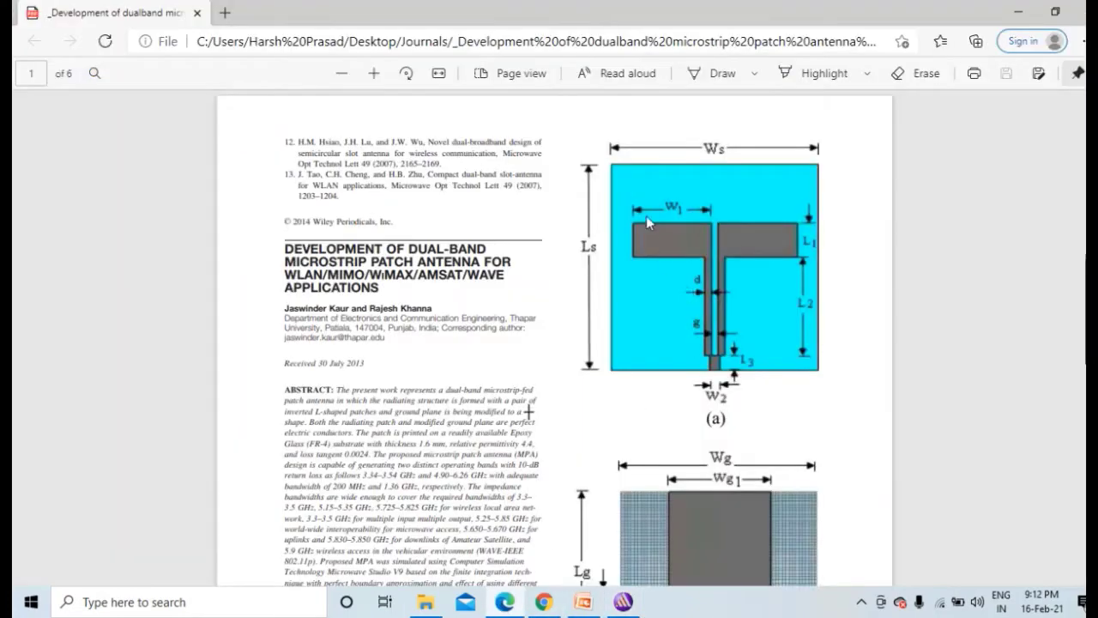
left_click(623, 602)
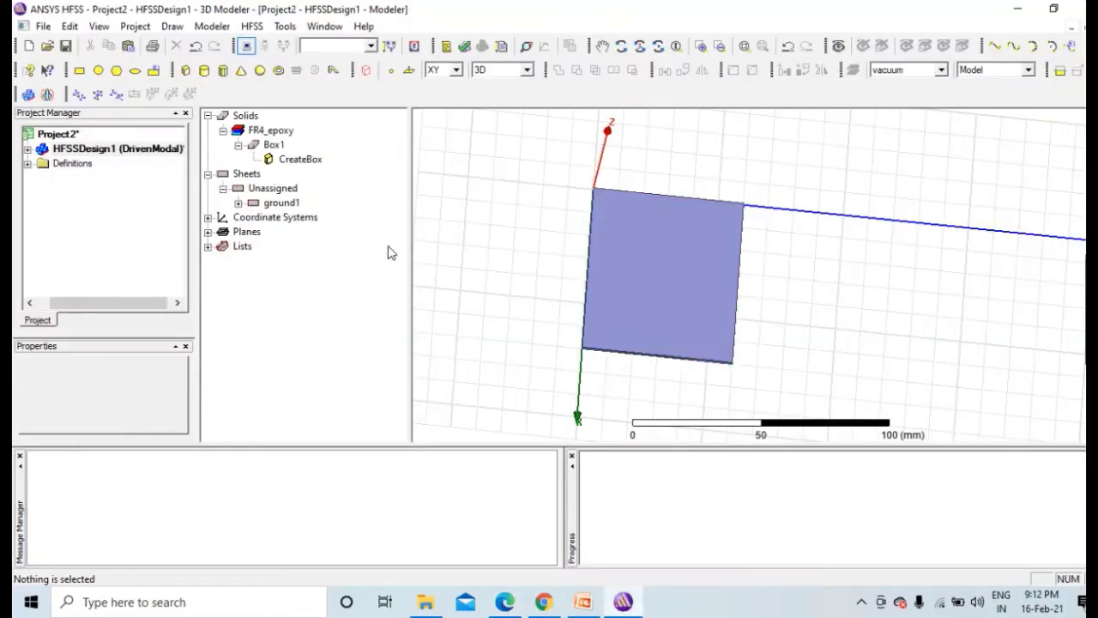
Step: Draw a small rectangle sheet, Rectangle1, at the substrate's front edge beside ground1
left_click(76, 70)
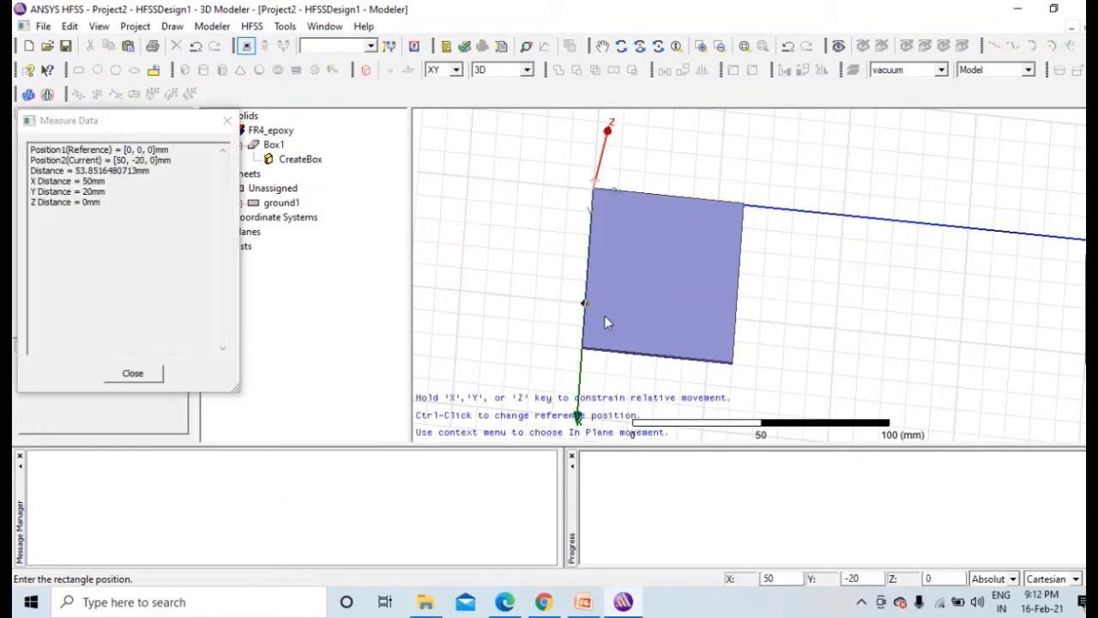
scroll(652, 378, "up", 5)
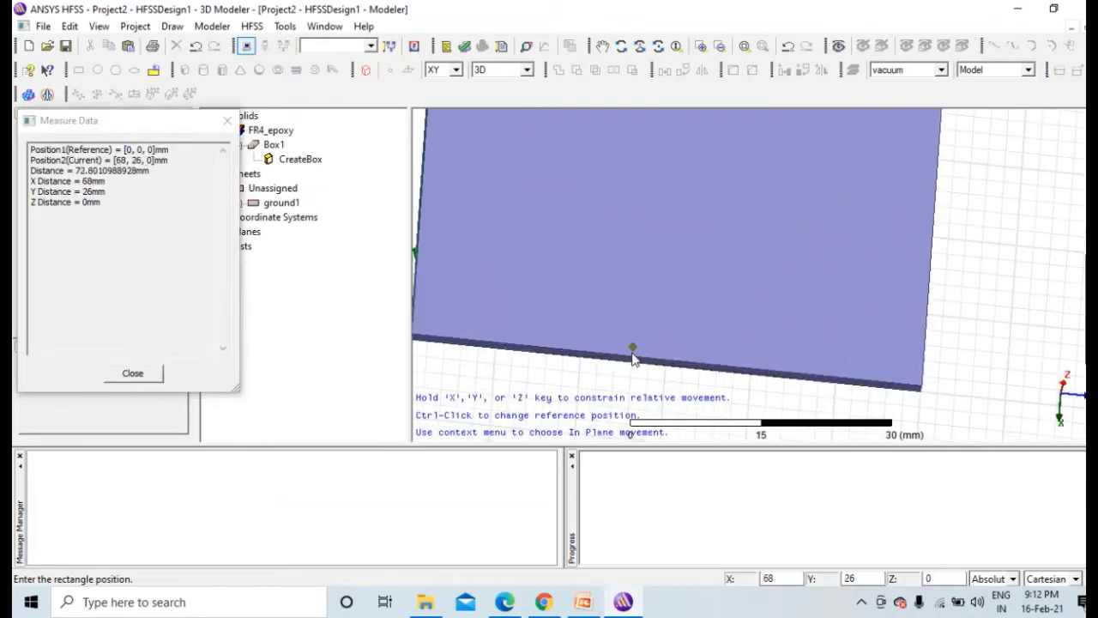
left_click(632, 351)
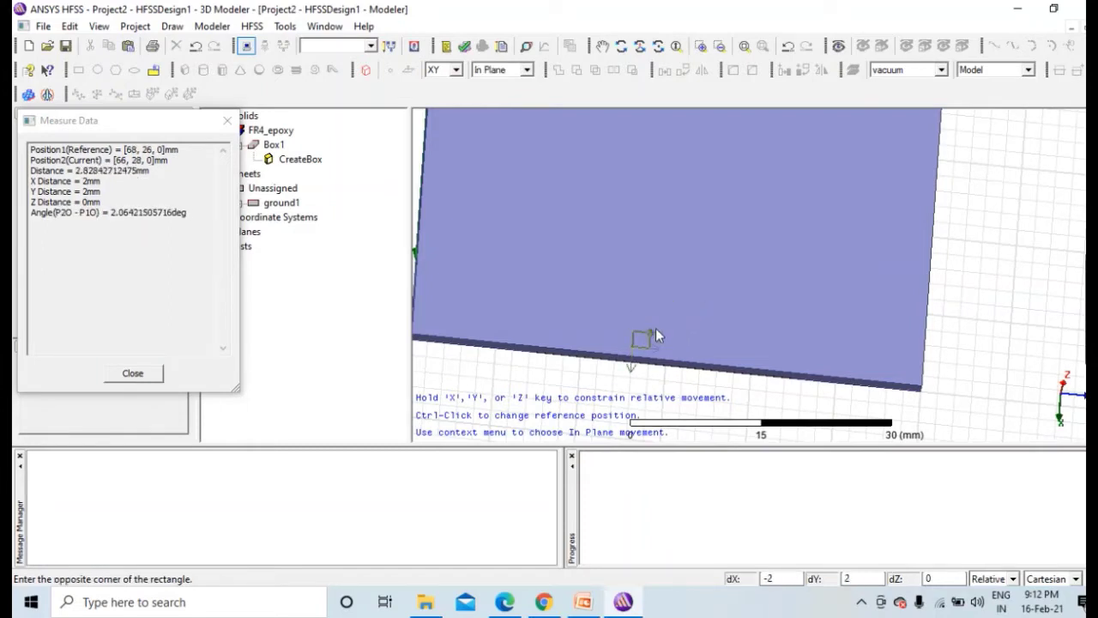
key("Escape")
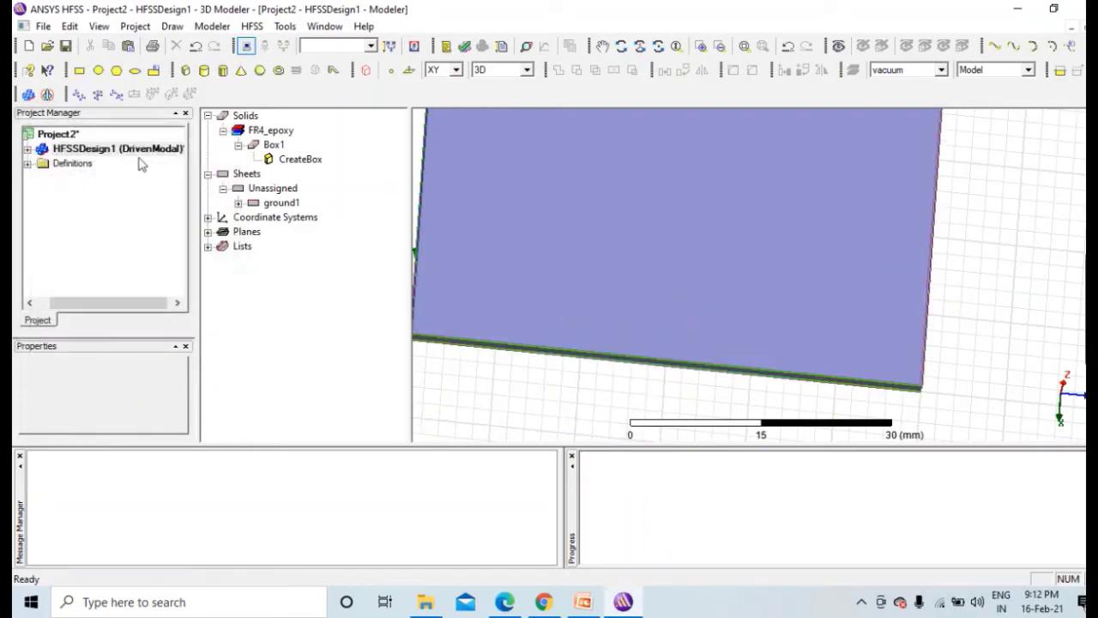
left_click(77, 71)
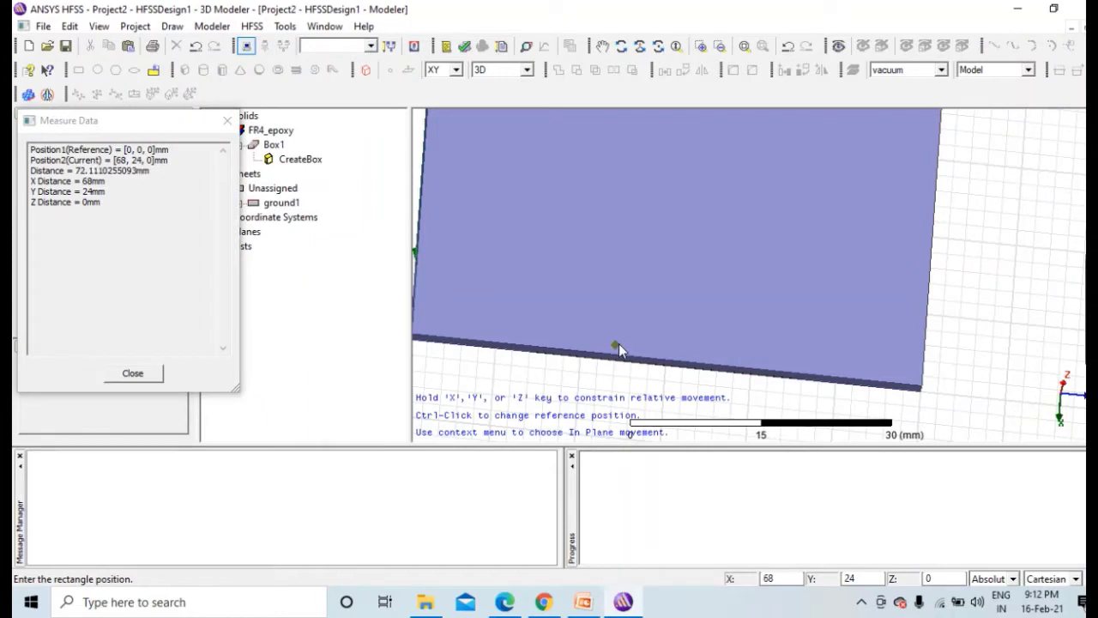
left_click(600, 357)
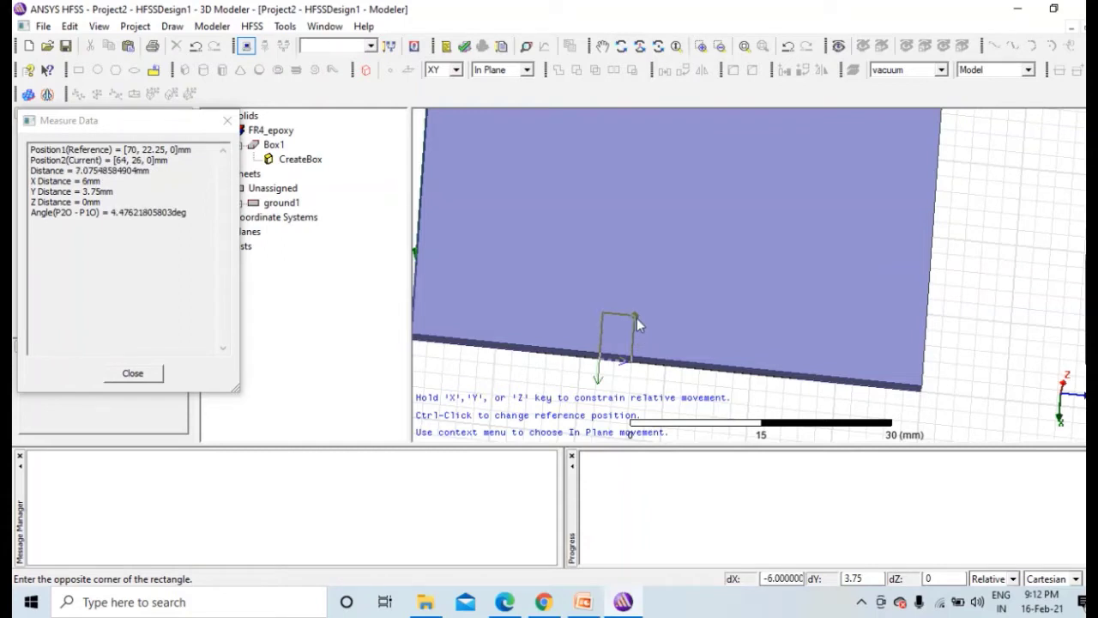
left_click(636, 316)
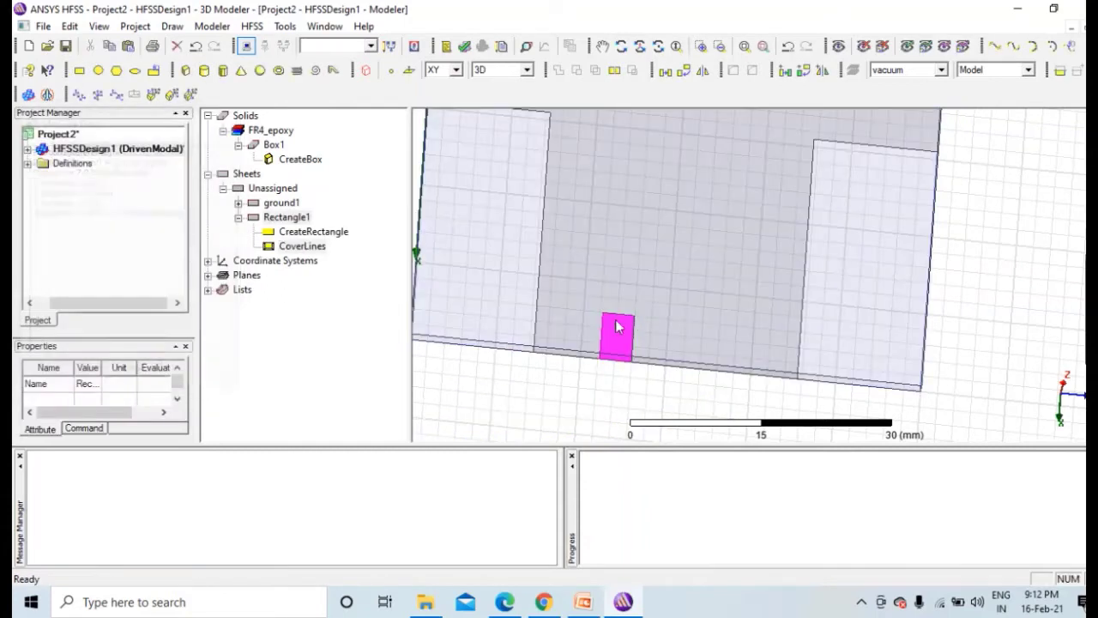
Step: Rename the small rectangle to 1 and colour it red
double_click(296, 220)
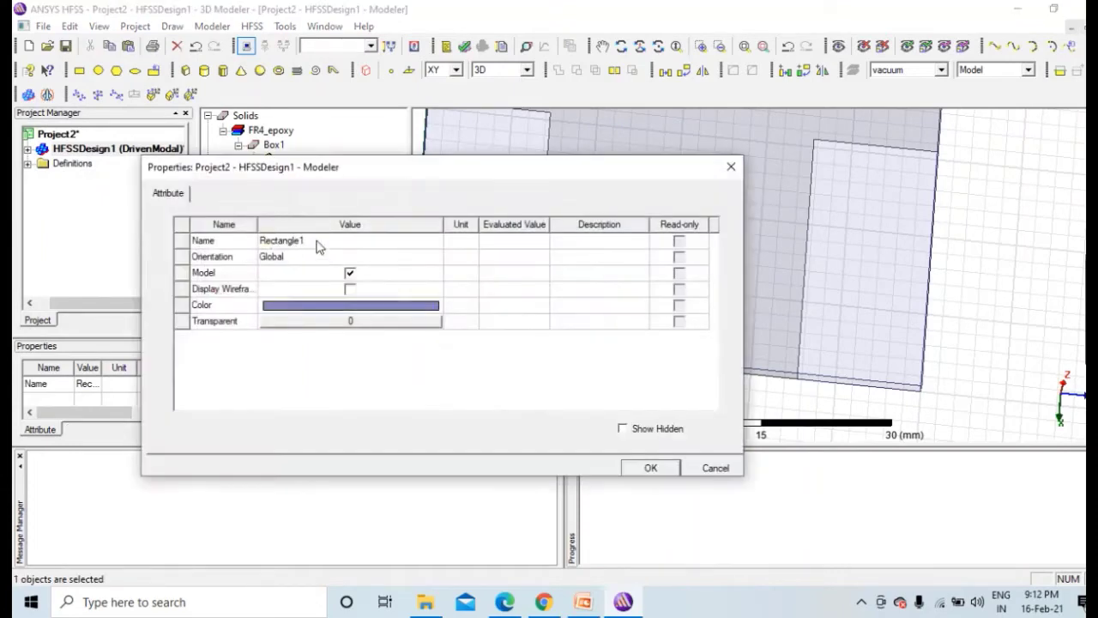
left_click(319, 240)
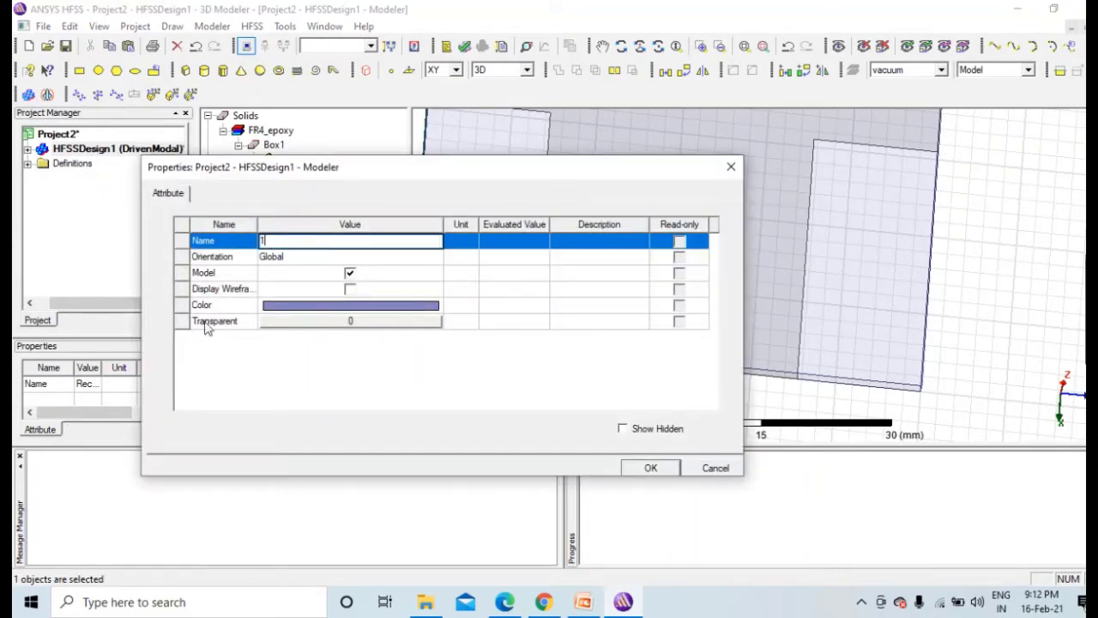
left_click(300, 306)
left_click(278, 251)
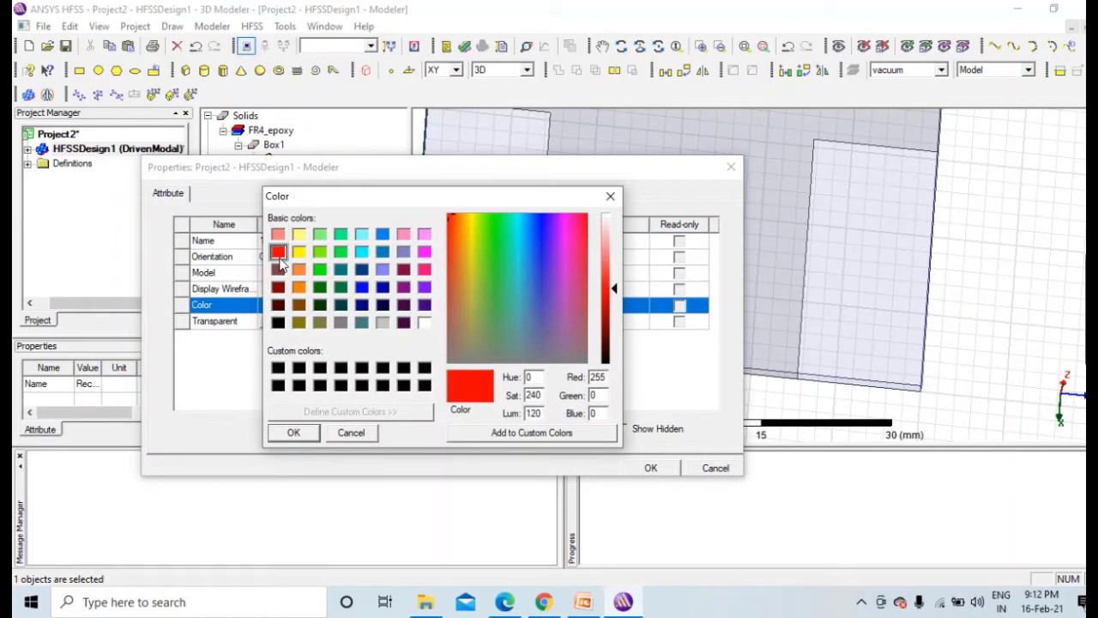
left_click(288, 432)
left_click(650, 468)
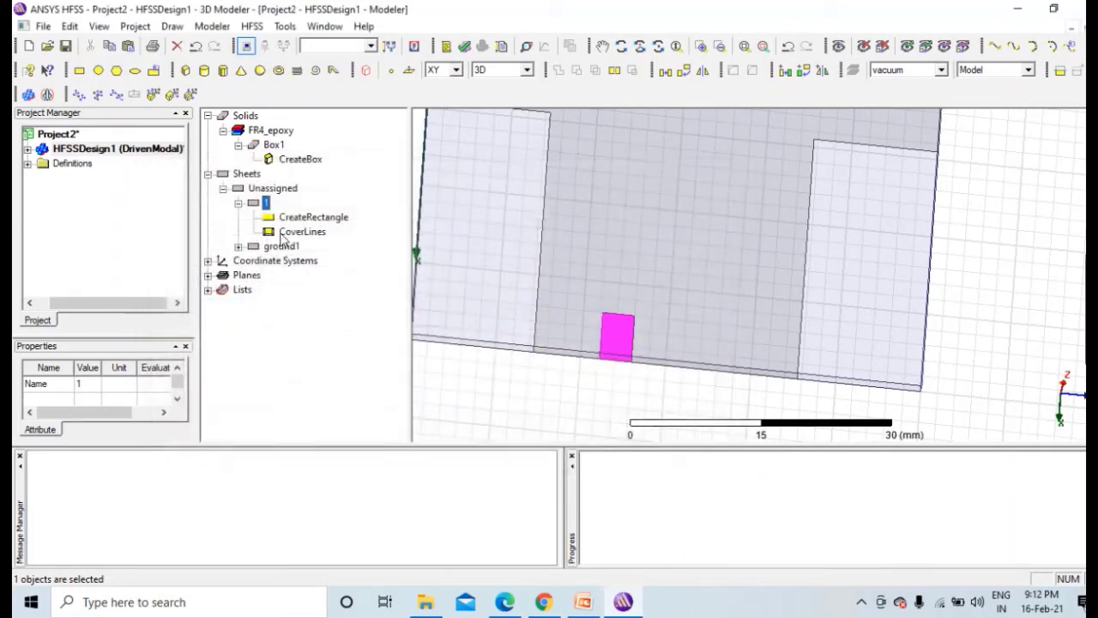
Step: Set the rectangle's position to 70, 28.5, 1.6 mm
double_click(311, 215)
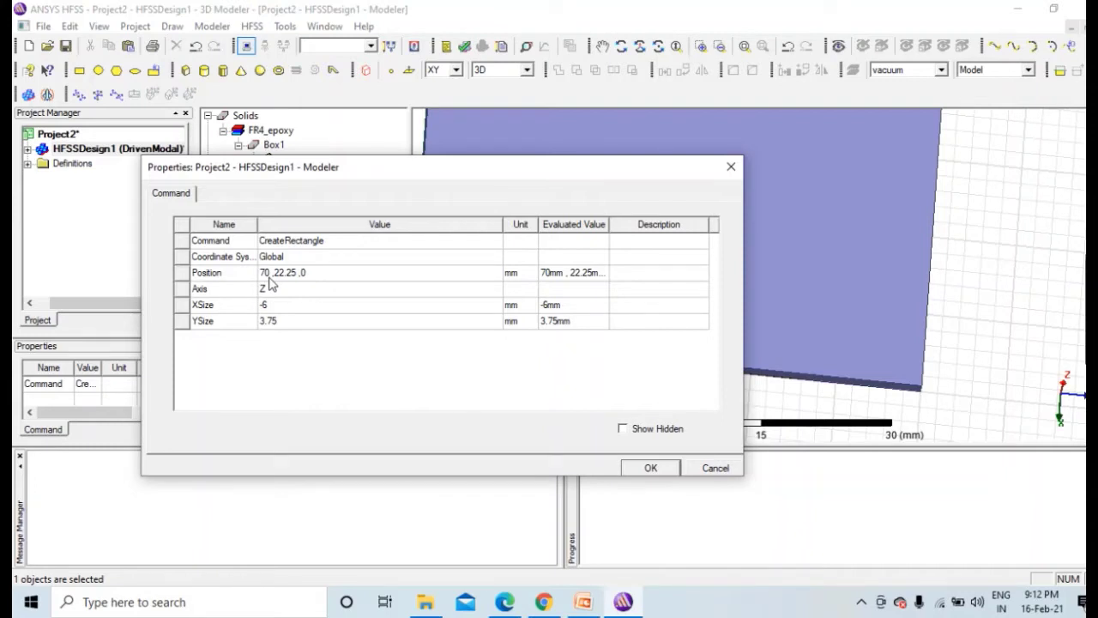
left_click(292, 273)
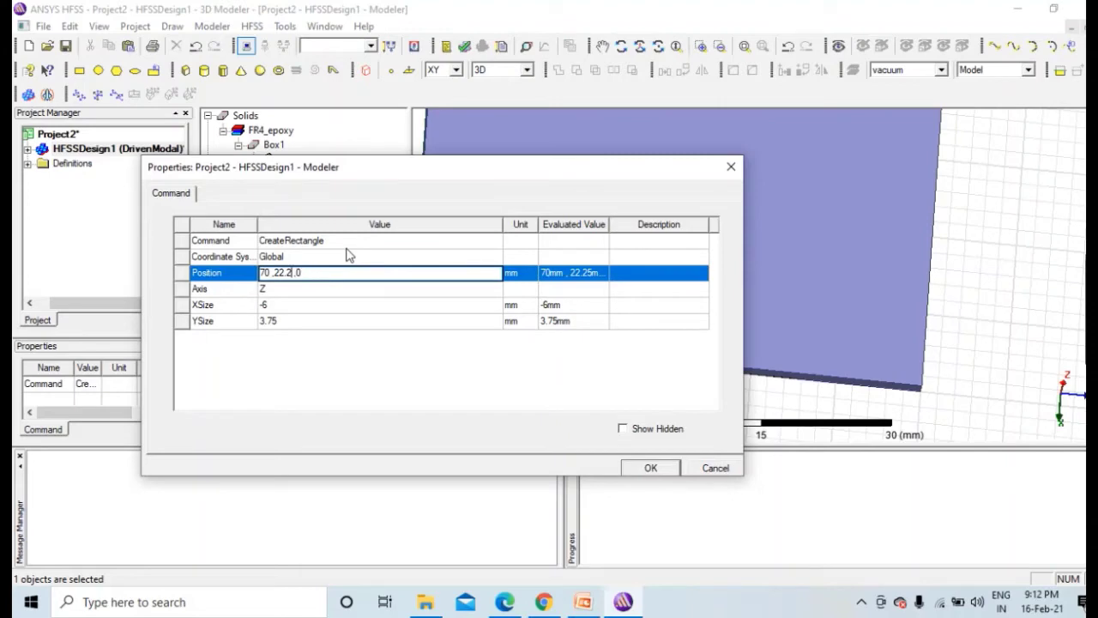
type("8")
left_click(319, 288)
left_click(328, 273)
key("BackSpace")
key("ctrl+z")
left_click(327, 273)
Step: Size the rectangle to XSize -5 and YSize 3 mm
left_click(282, 306)
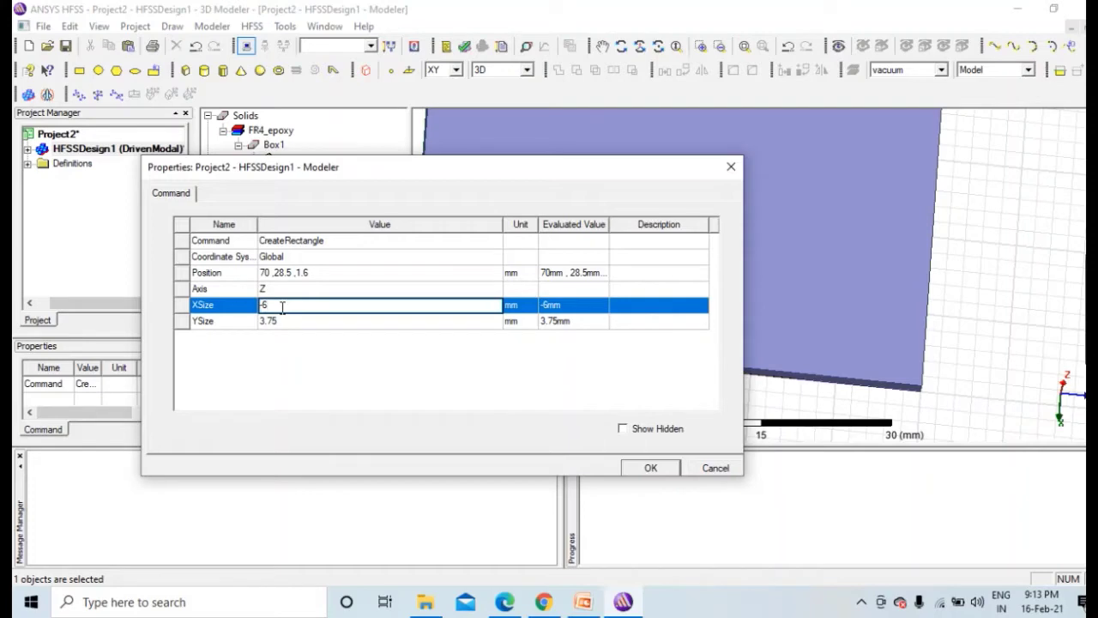
left_click(289, 321)
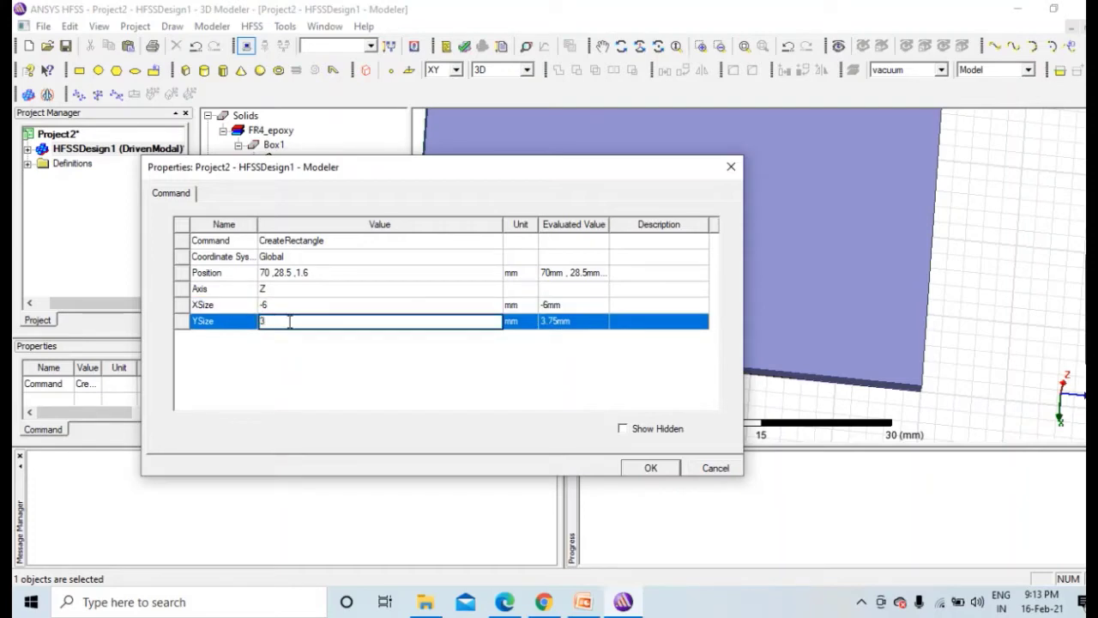
left_click(286, 305)
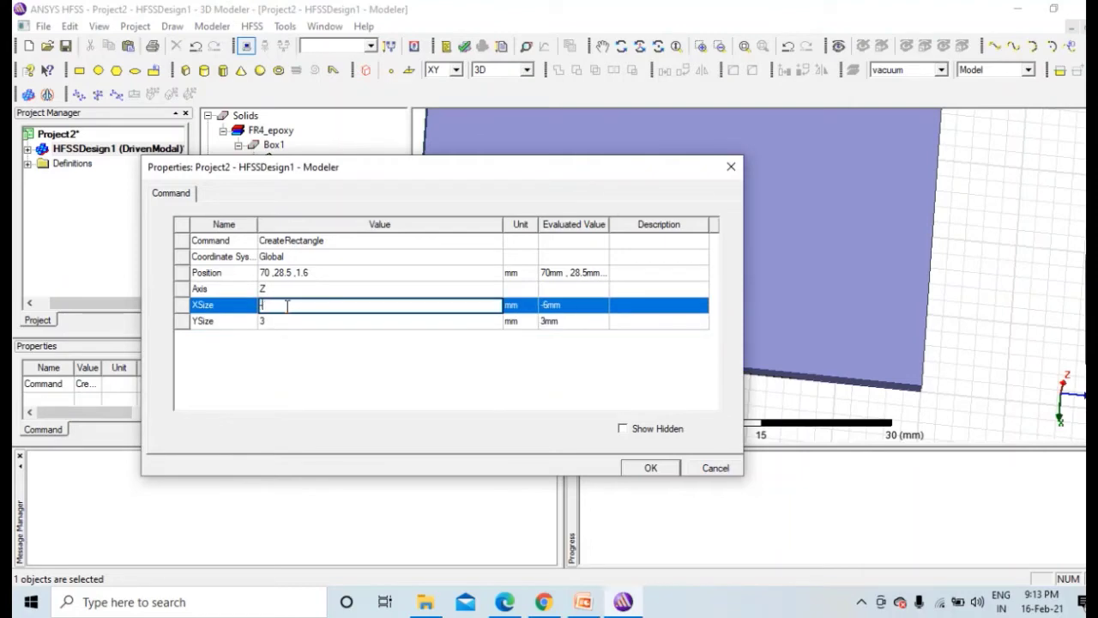
type("-5")
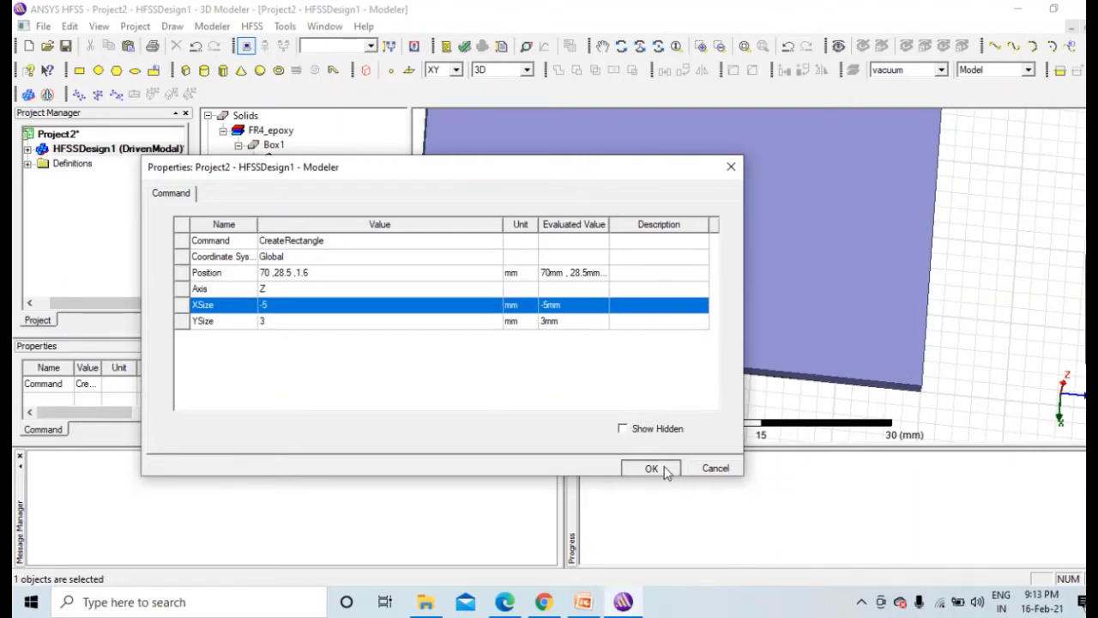
left_click(660, 467)
scroll(646, 303, "down", 2)
scroll(646, 303, "up", 4)
Step: Draw Rectangle1, a tall strip rising from the red feed sheet's top edge
left_click(238, 202)
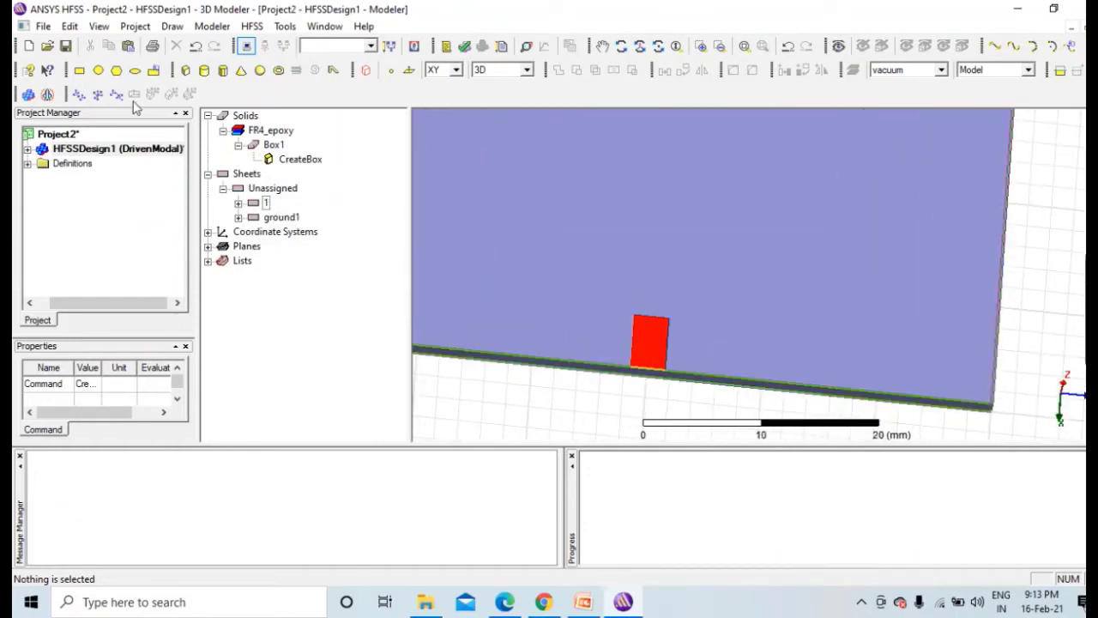
left_click(79, 69)
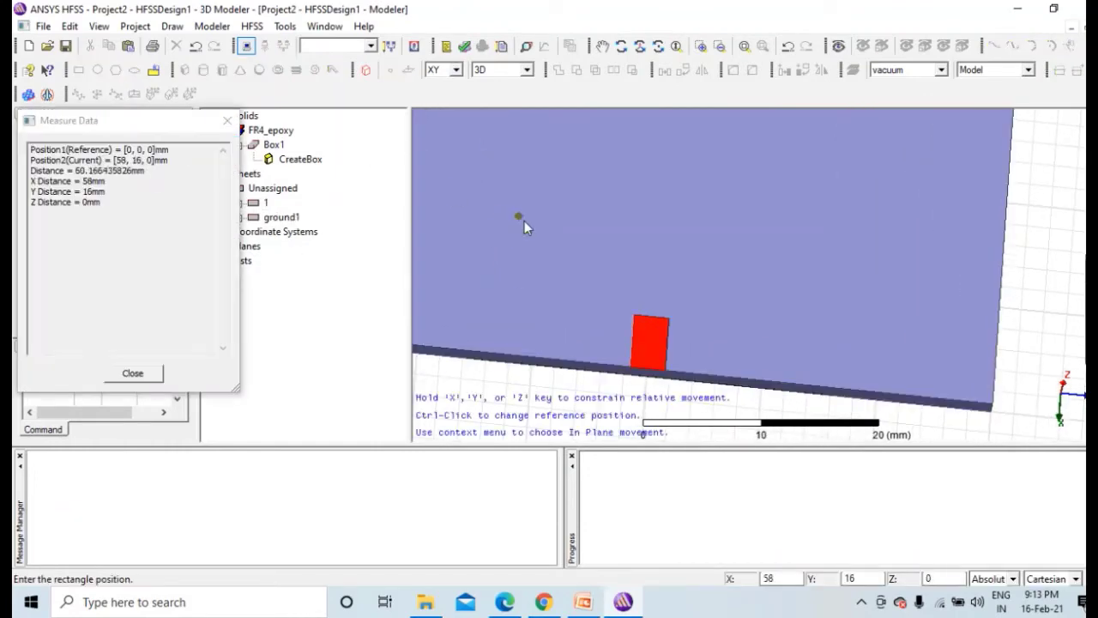
left_click(651, 315)
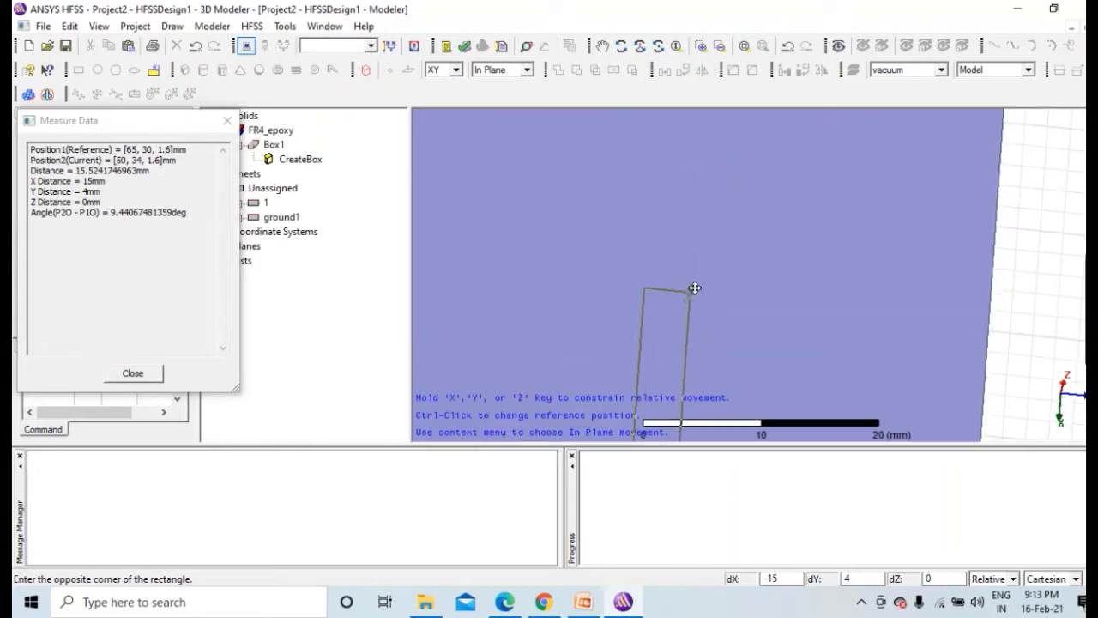
left_click(737, 185)
scroll(708, 250, "down", 3)
Step: Draw Rectangle2 from the strip's lower corner, alongside Rectangle1
left_click(97, 71)
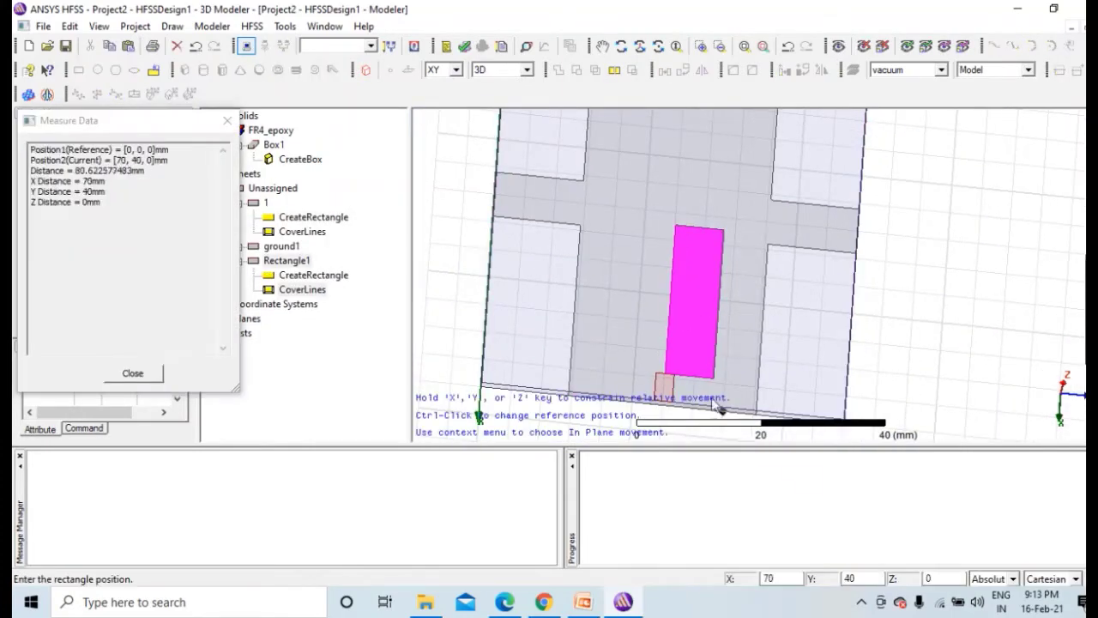
scroll(673, 377, "up", 3)
scroll(674, 377, "up", 4)
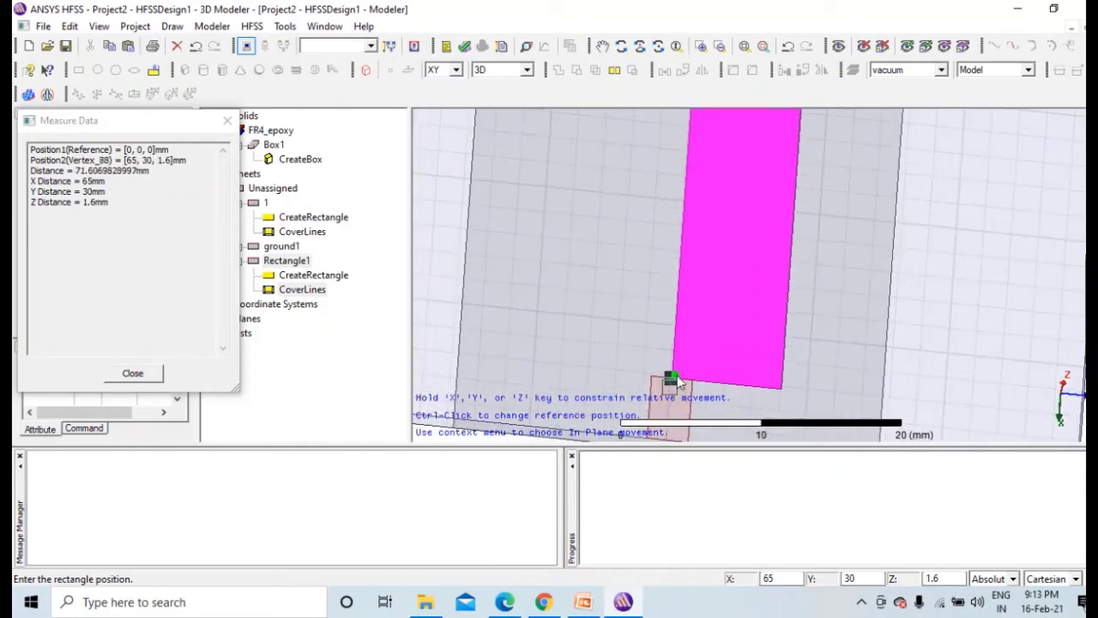
left_click(670, 374)
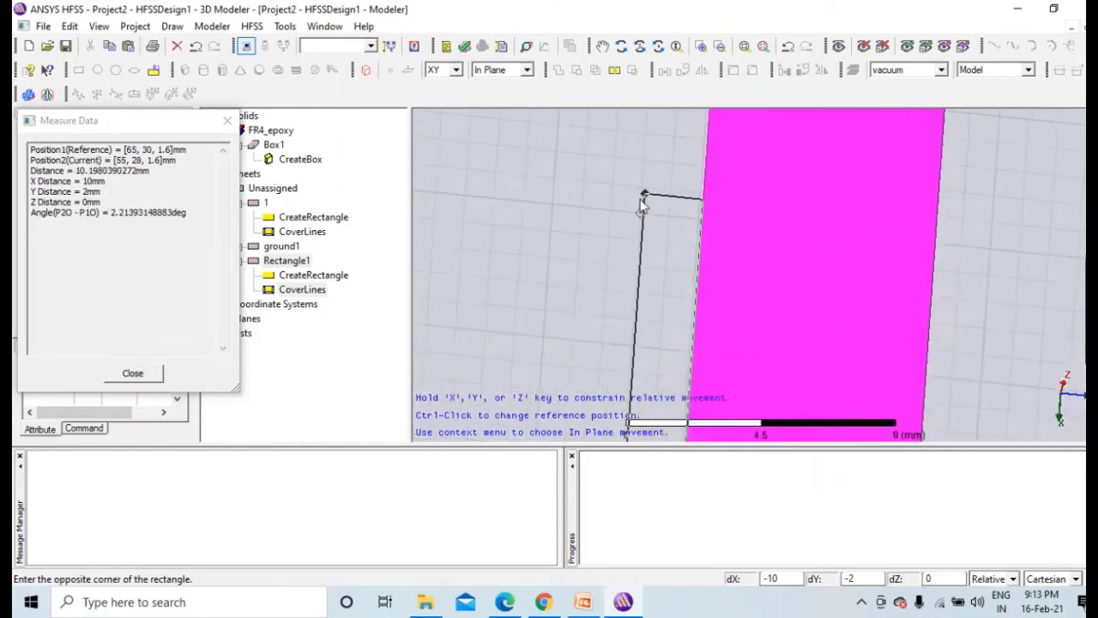
scroll(641, 205, "down", 4)
key("Down")
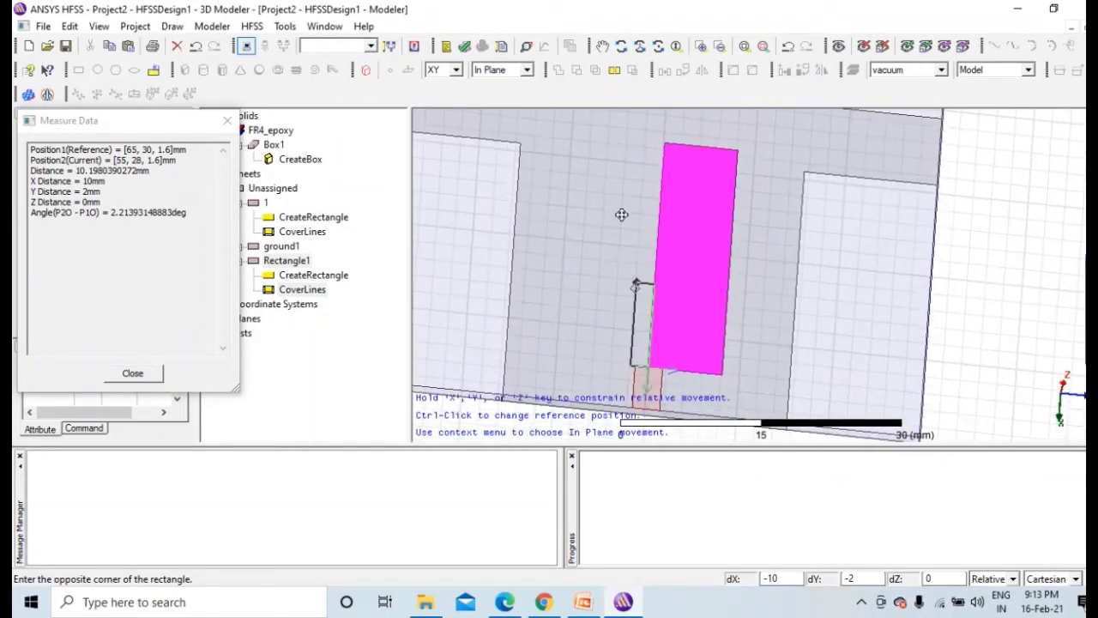
left_click(630, 147)
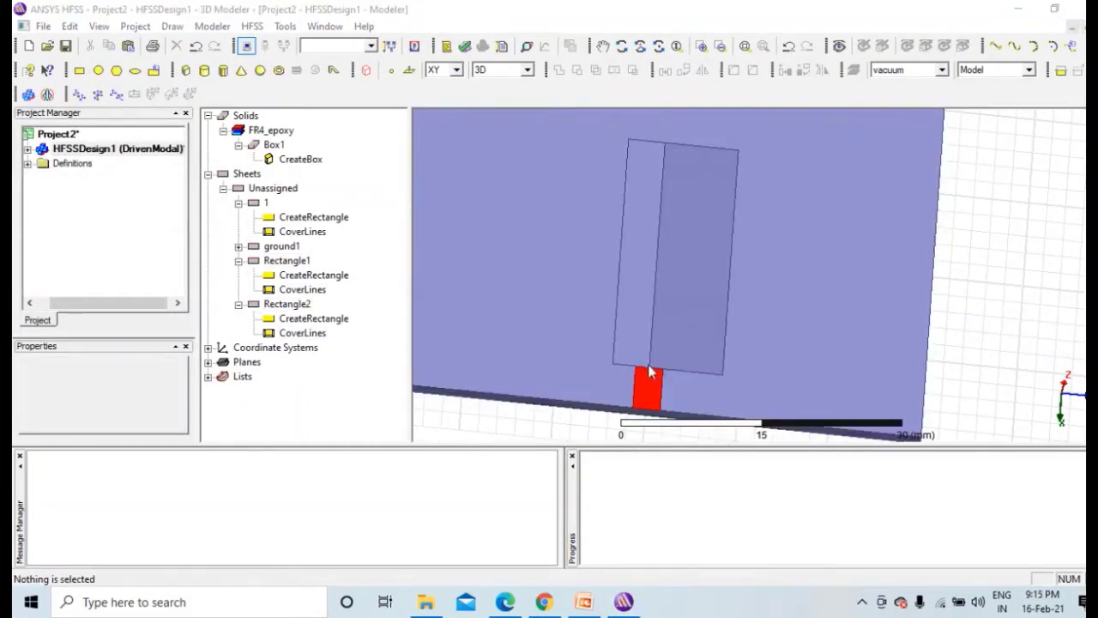
Step: Set the strip's position to 65, 30+1, 1.6 with XSize -33.5 mm and YSize 2 mm
double_click(312, 274)
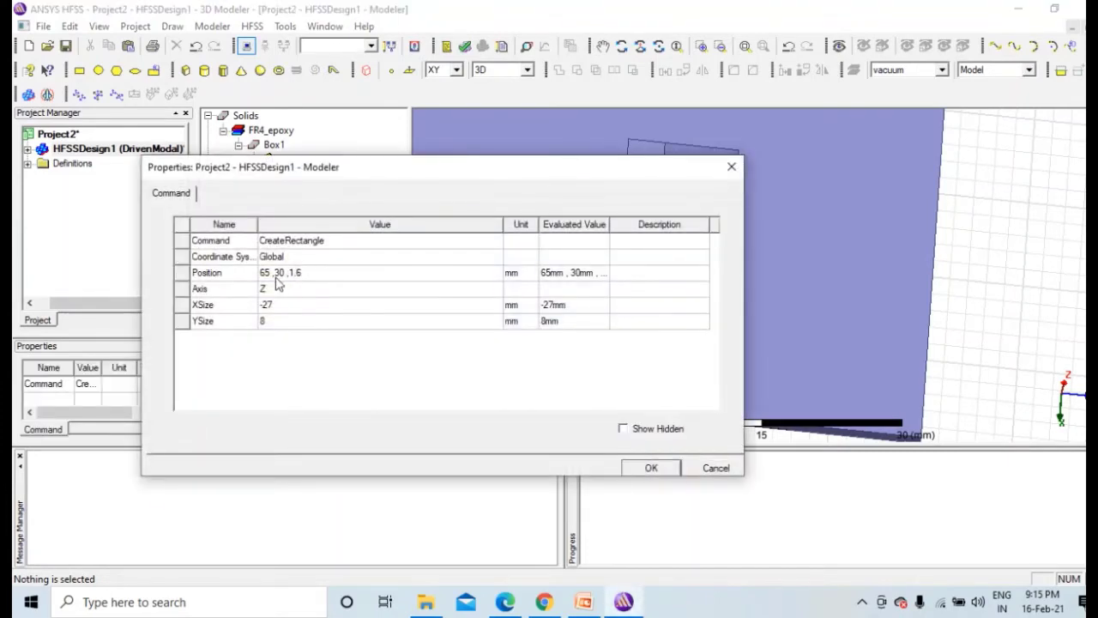
left_click(286, 273)
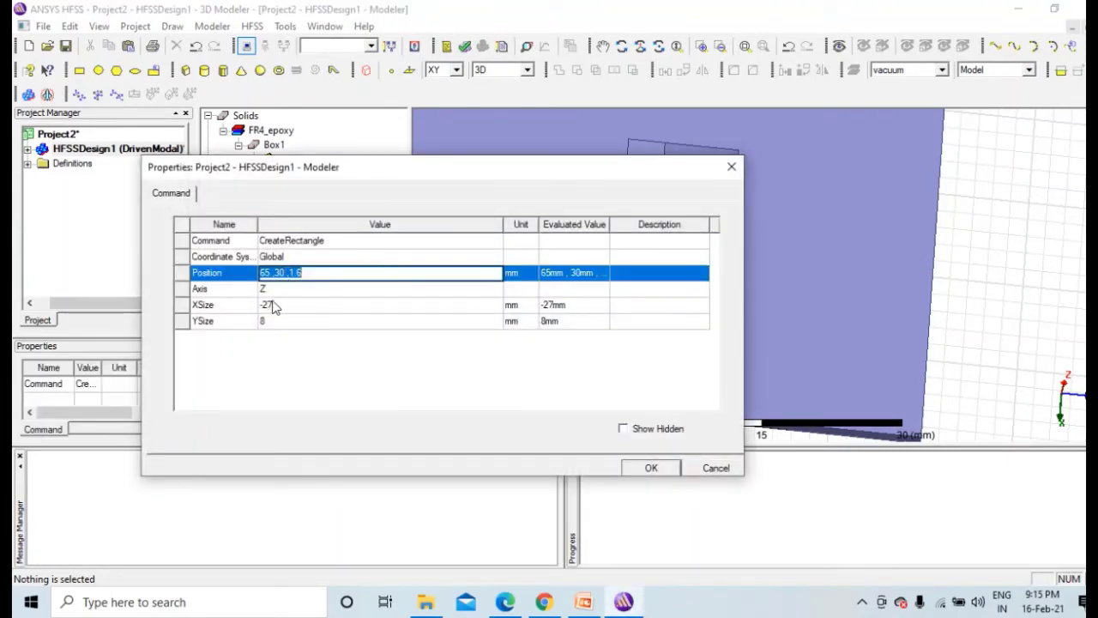
left_click(286, 273)
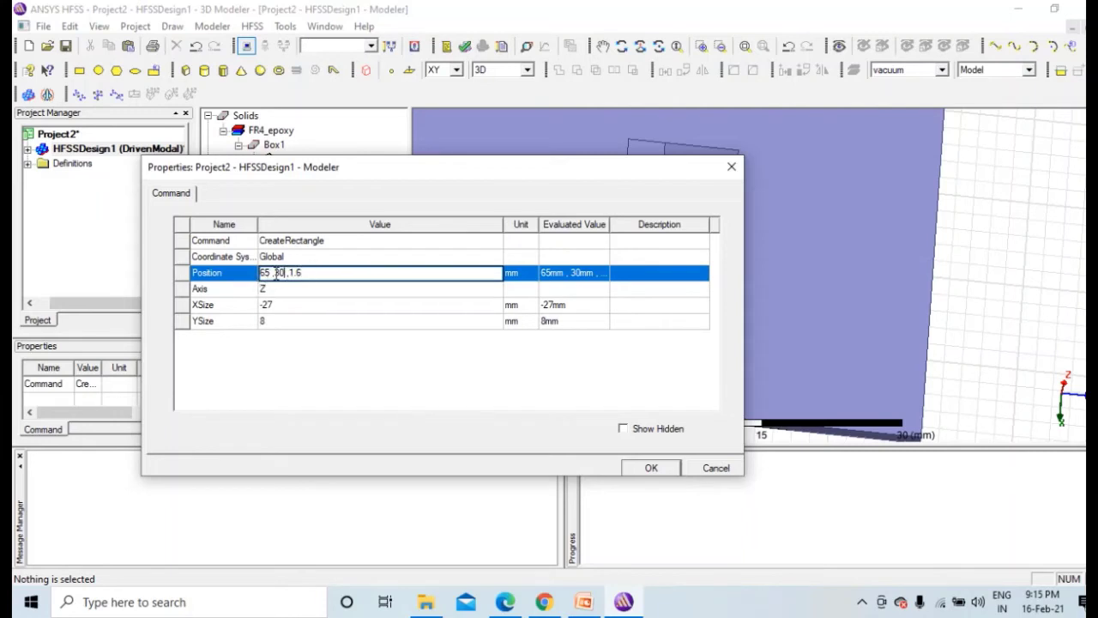
left_click_drag(465, 173, 533, 172)
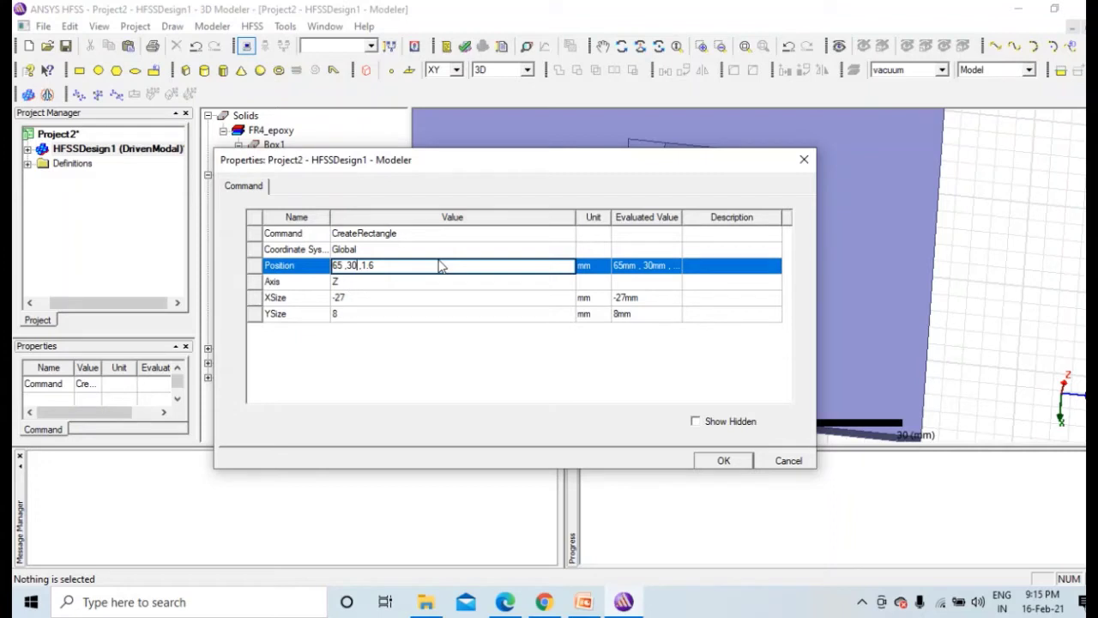
type("+")
left_click(360, 297)
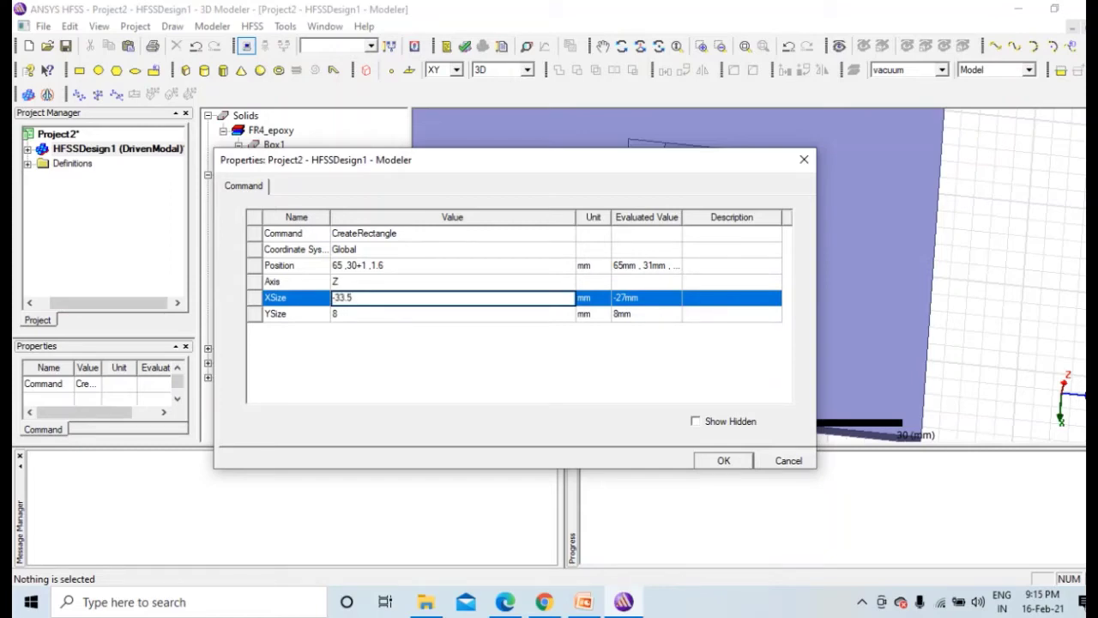
left_click(360, 314)
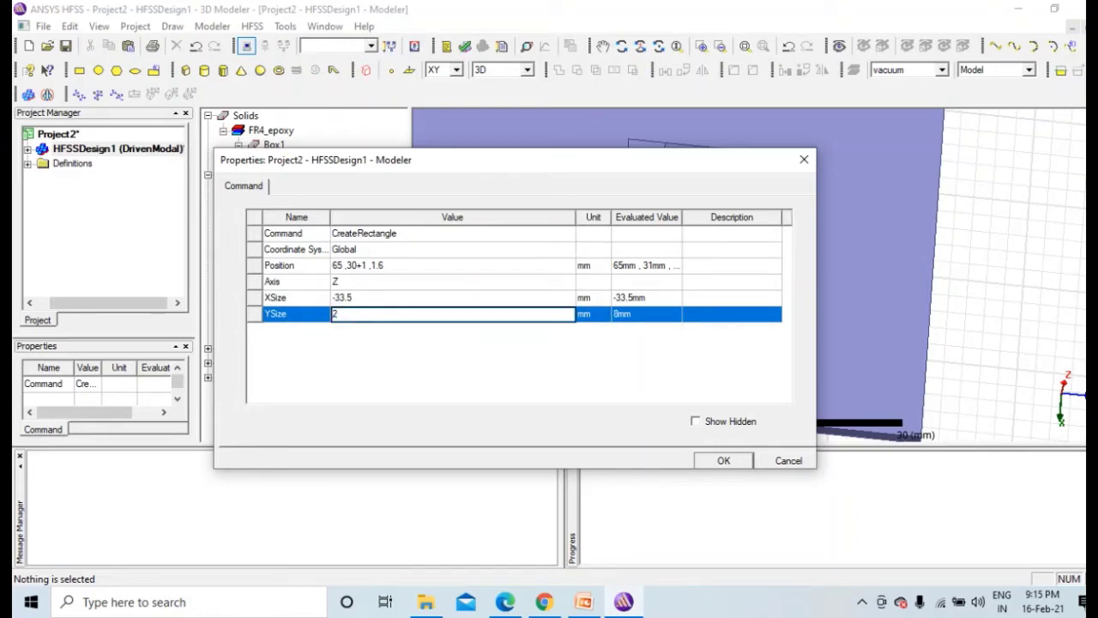
Step: Apply the strip's new size, then rename Rectangle1 to 2 and colour it red
left_click(723, 461)
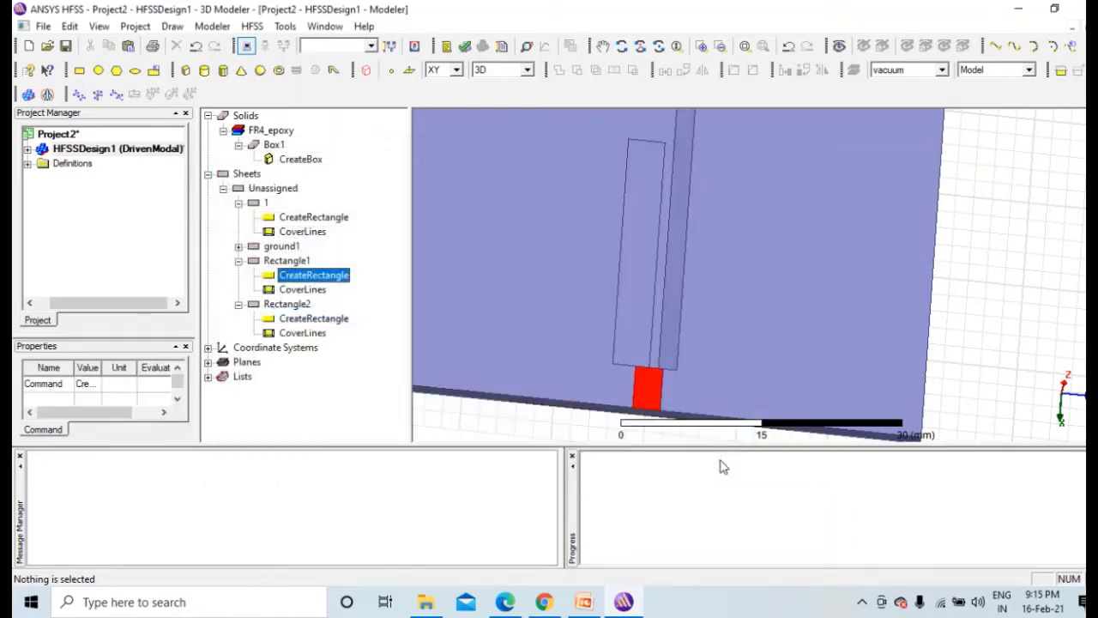
scroll(701, 269, "down", 3)
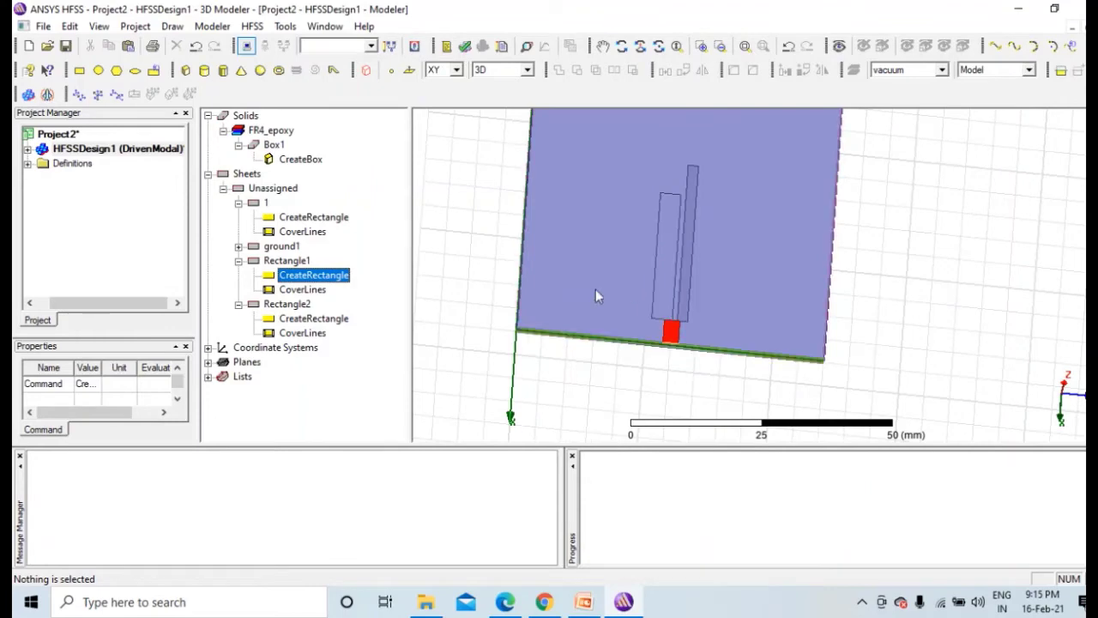
double_click(296, 260)
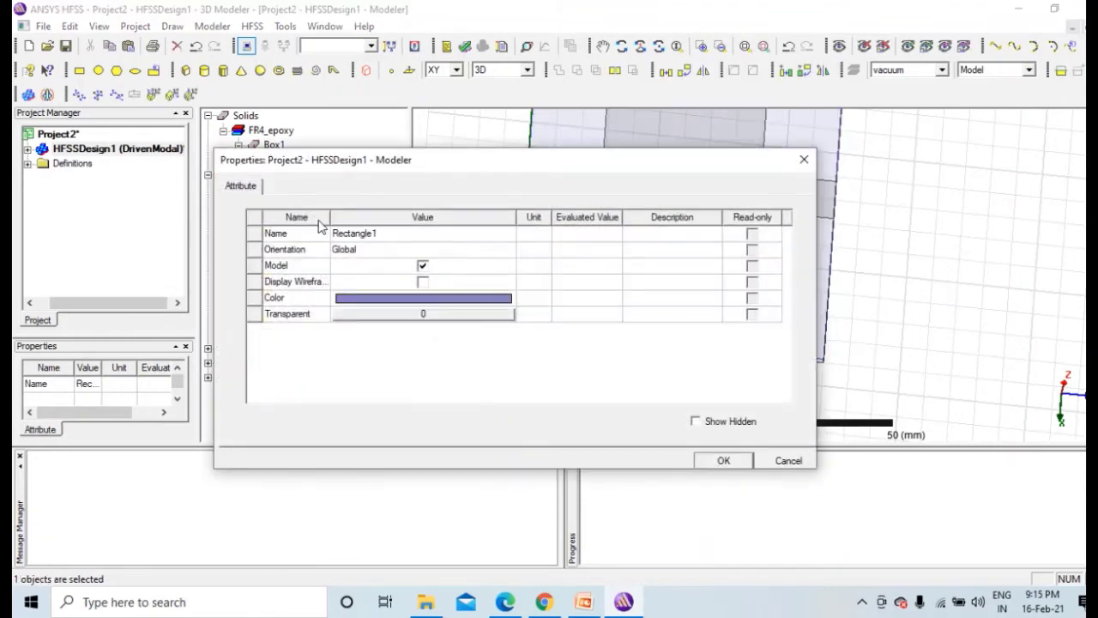
left_click(396, 237)
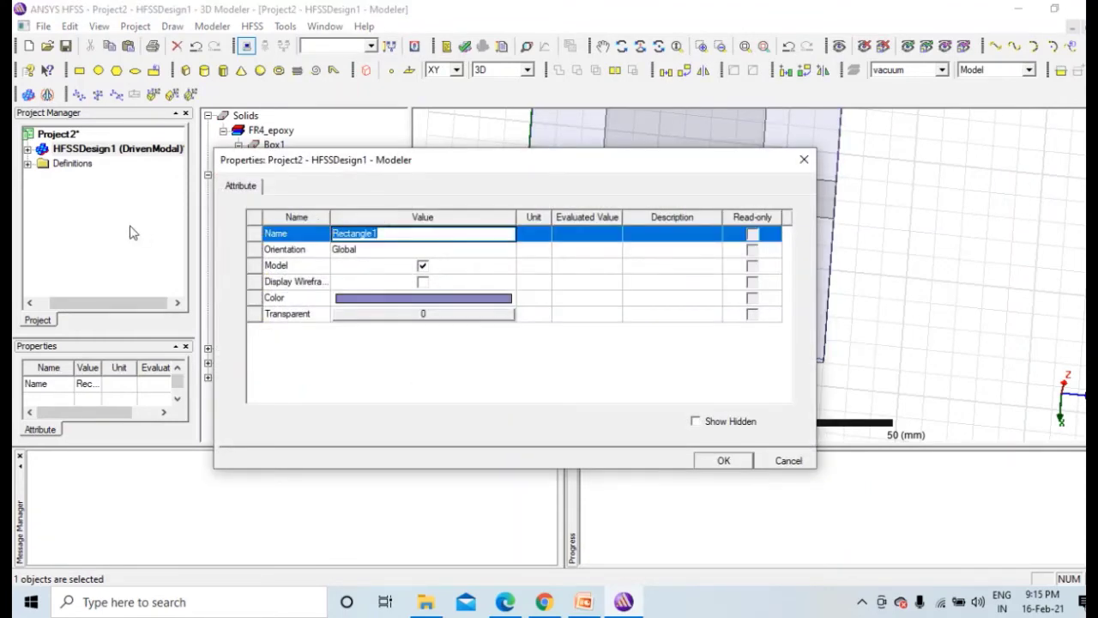
type("2")
left_click(340, 298)
left_click(351, 246)
left_click(366, 424)
left_click(725, 461)
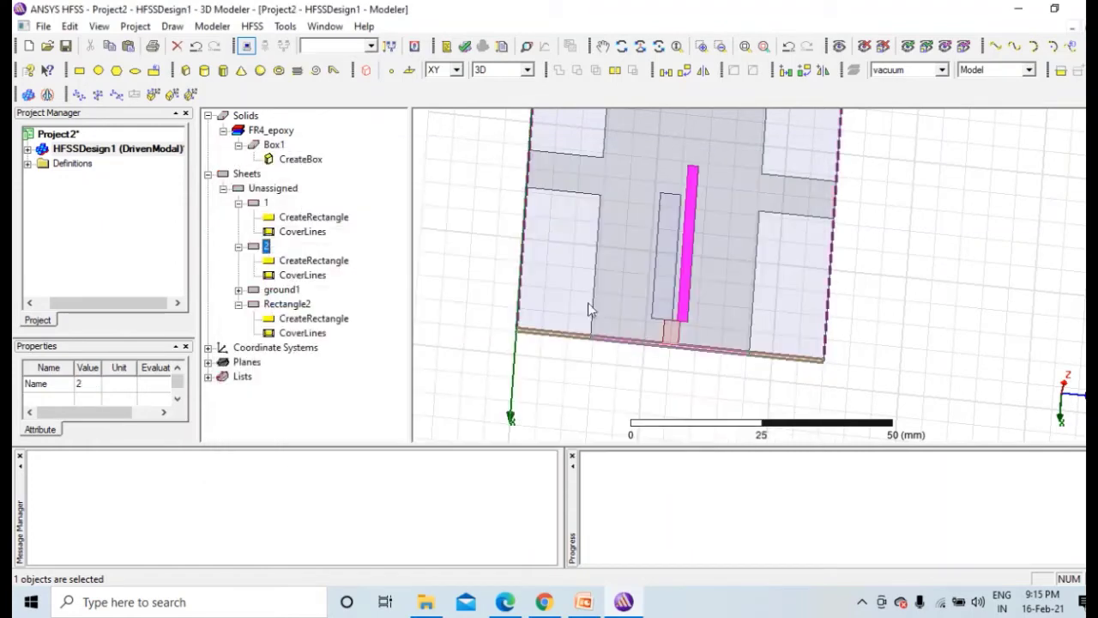
Step: Rename Rectangle2 to 3 and colour it red
left_click(331, 351)
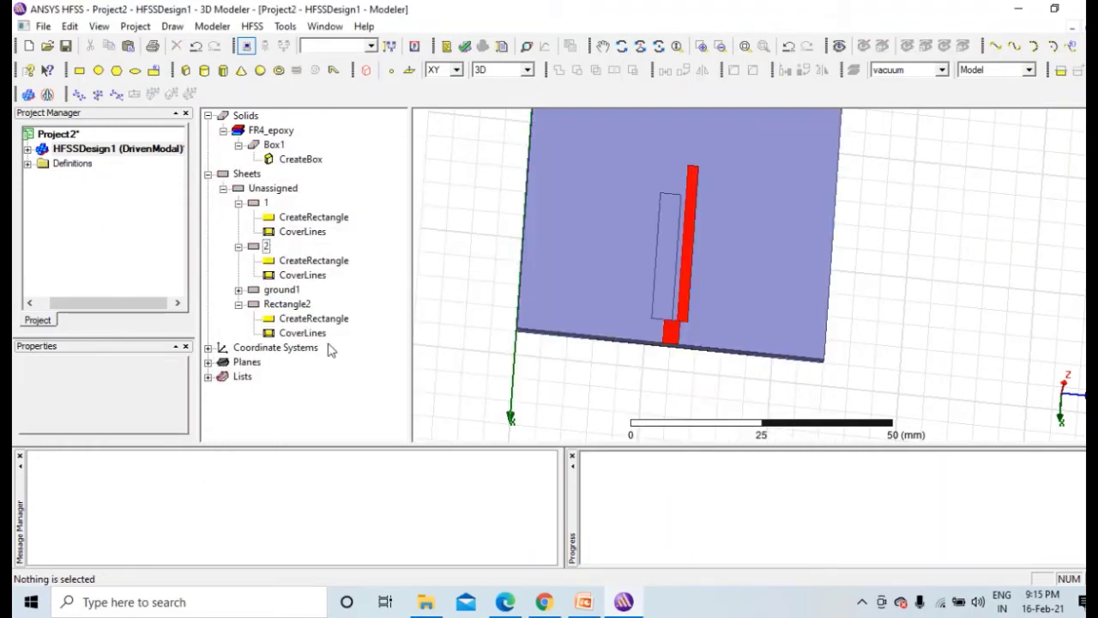
double_click(296, 304)
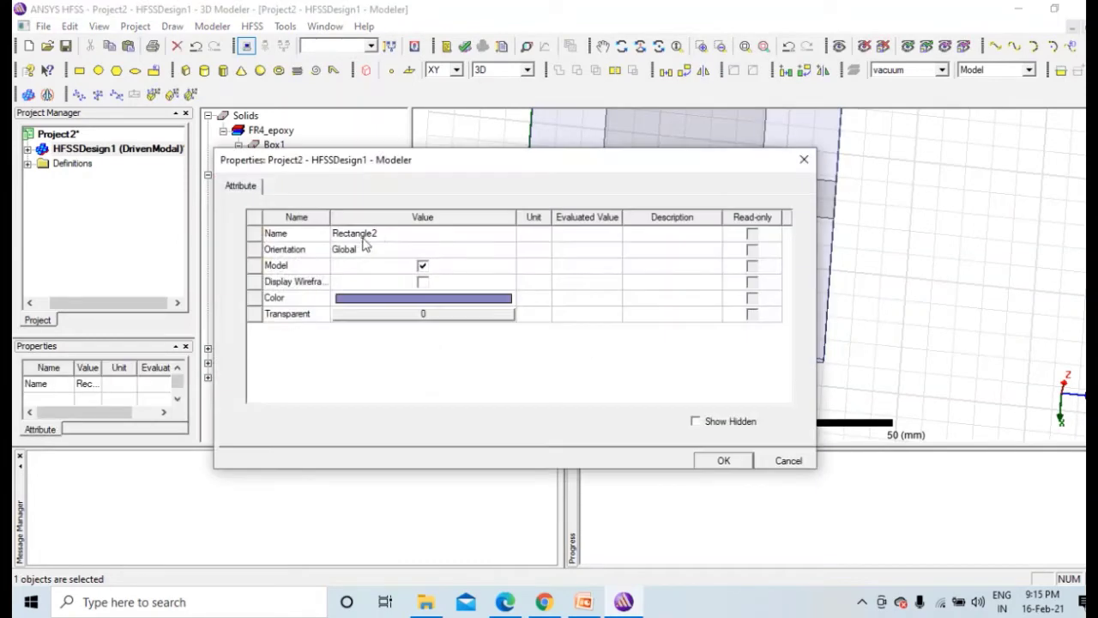
double_click(378, 233)
type("3")
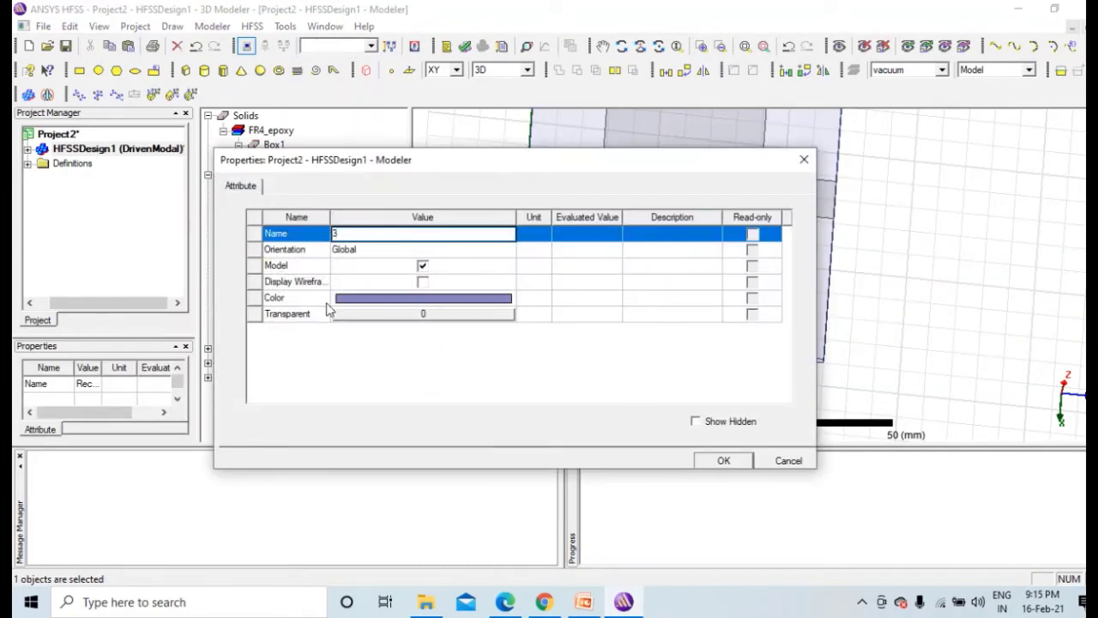
left_click(343, 299)
left_click(351, 246)
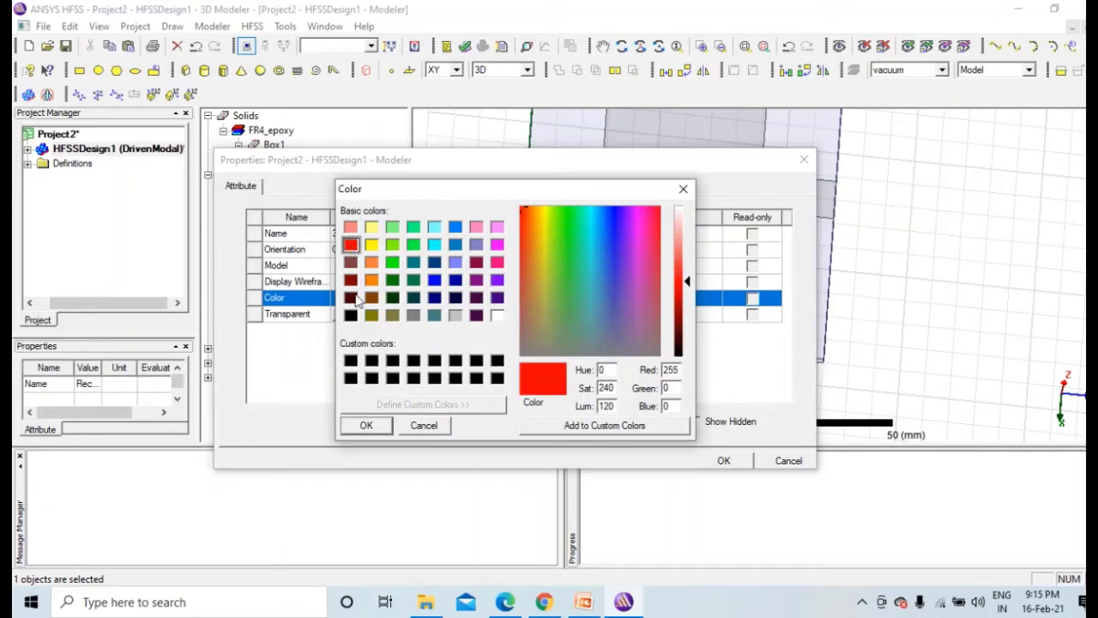
left_click(366, 425)
left_click(711, 463)
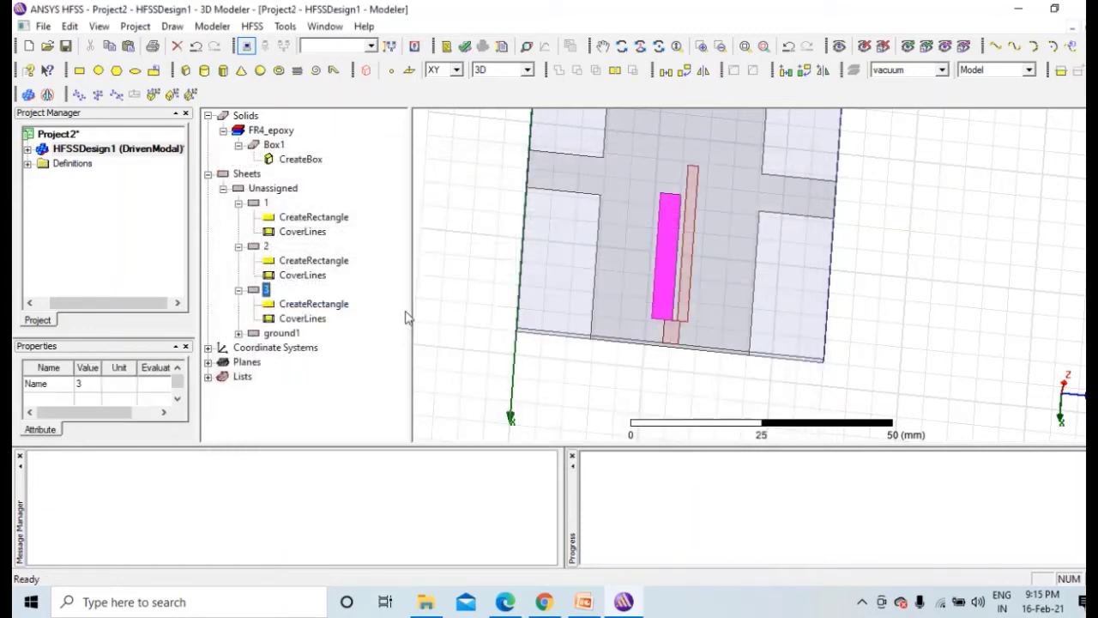
Step: Place sheet 3 at 65, 30-1, 1.6 with XSize -33.5 mm and YSize -2 mm
double_click(300, 305)
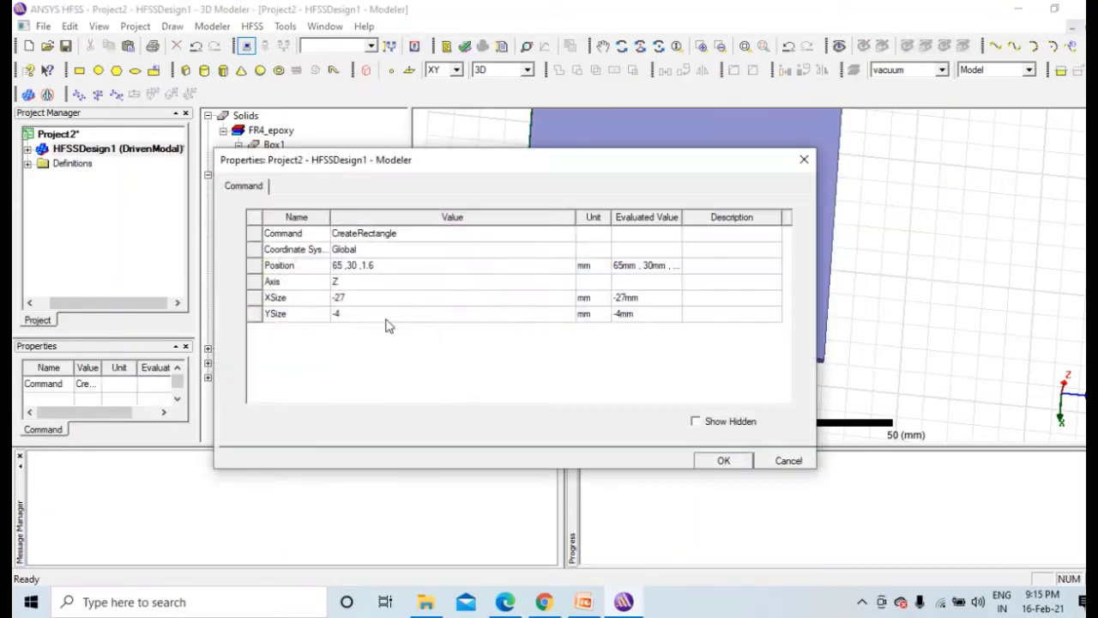
left_click(357, 265)
type("-1")
left_click(359, 297)
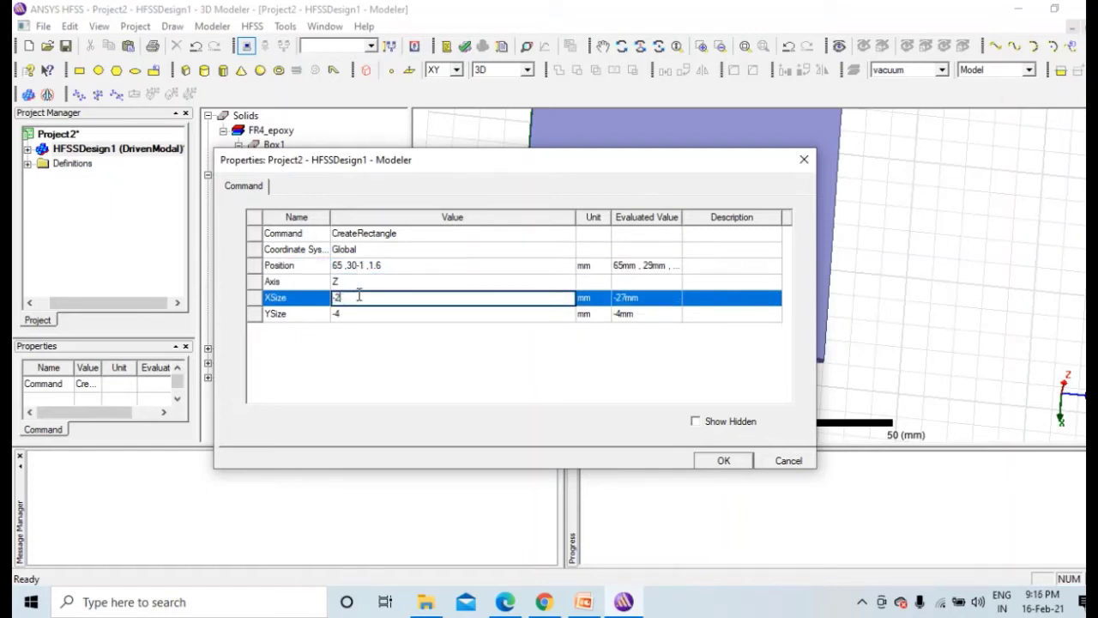
type("-33.5")
left_click(367, 314)
type("-2")
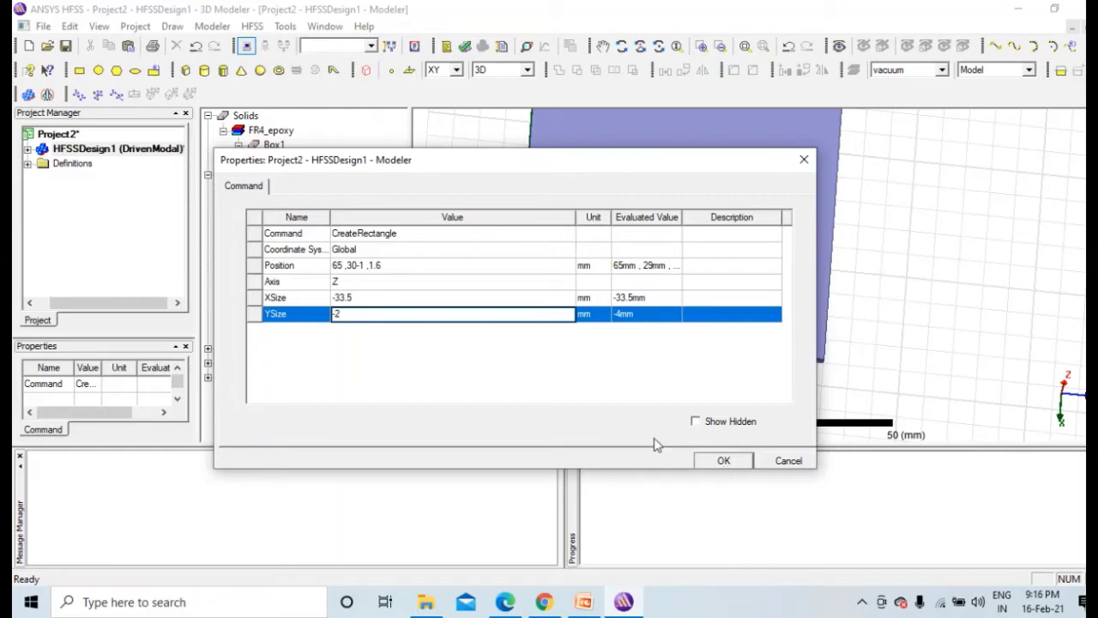
Step: Apply sheet 3's dimensions, collapse sheets 1–3 in the tree, and rotate the view
left_click(728, 463)
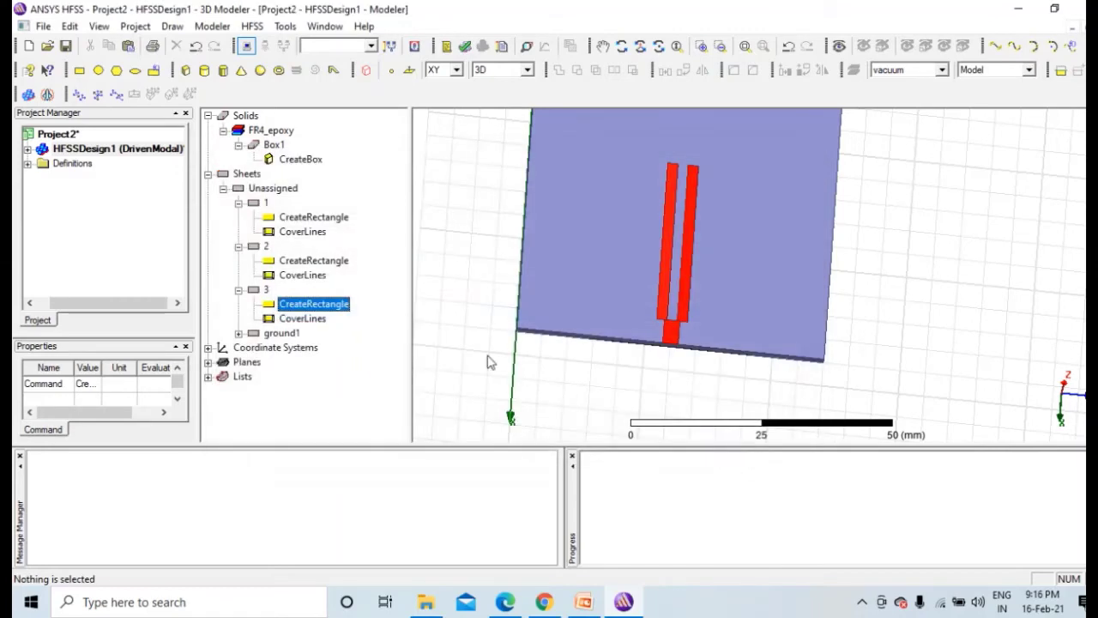
left_click(395, 373)
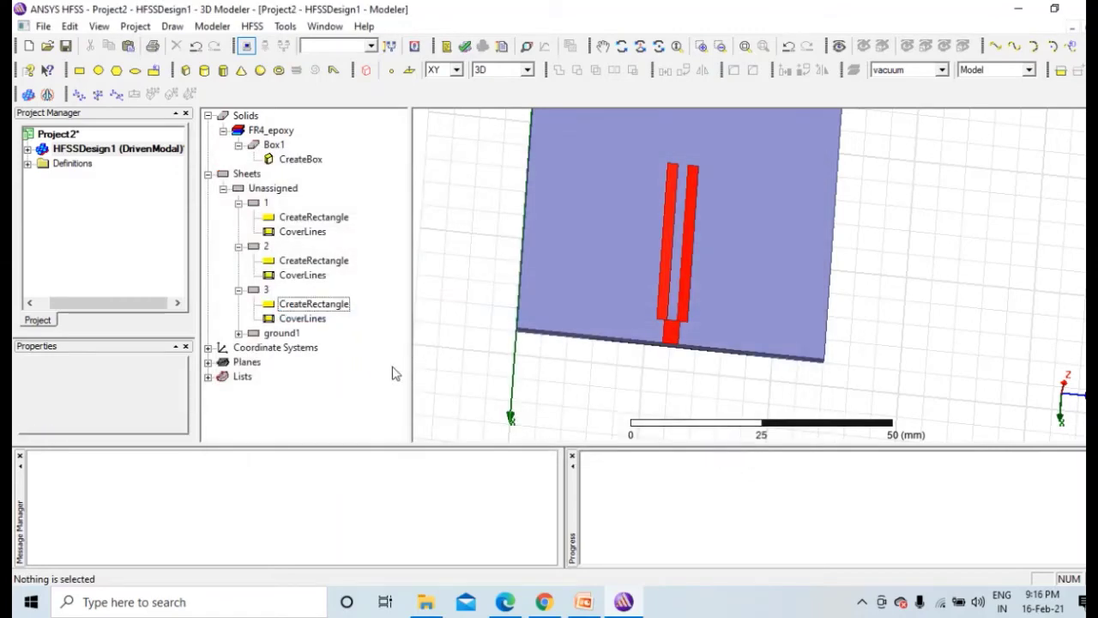
left_click(238, 203)
left_click(238, 217)
left_click(239, 231)
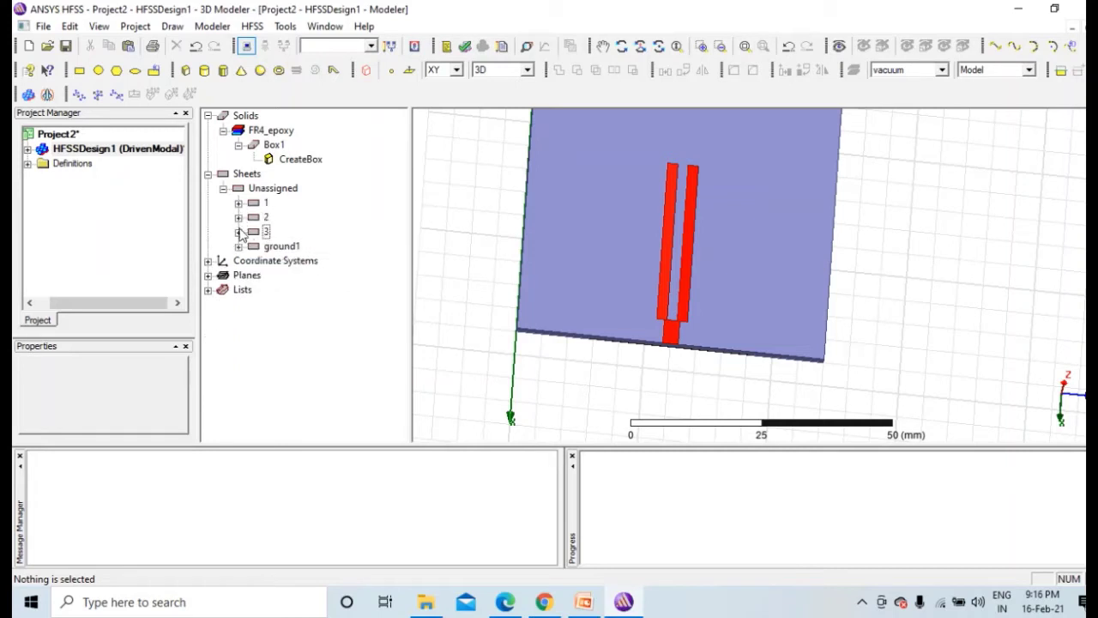
left_click_drag(682, 169, 495, 213, "alt")
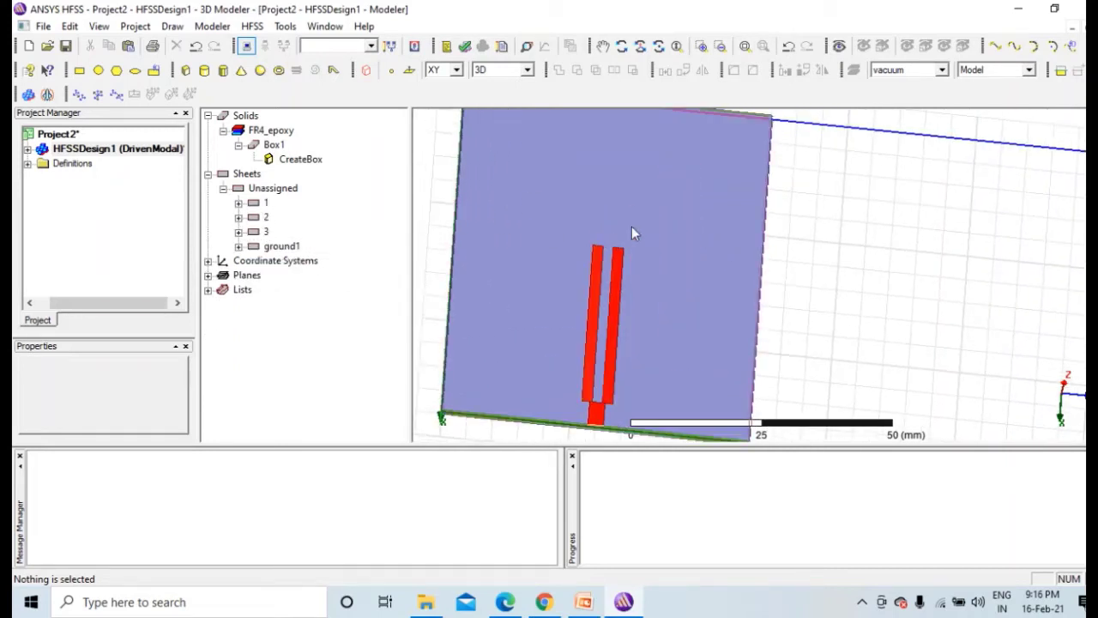
Step: Draw a wide rectangle at the left strip's top and begin a second at the right strip's top
left_click(79, 69)
scroll(568, 238, "up", 3)
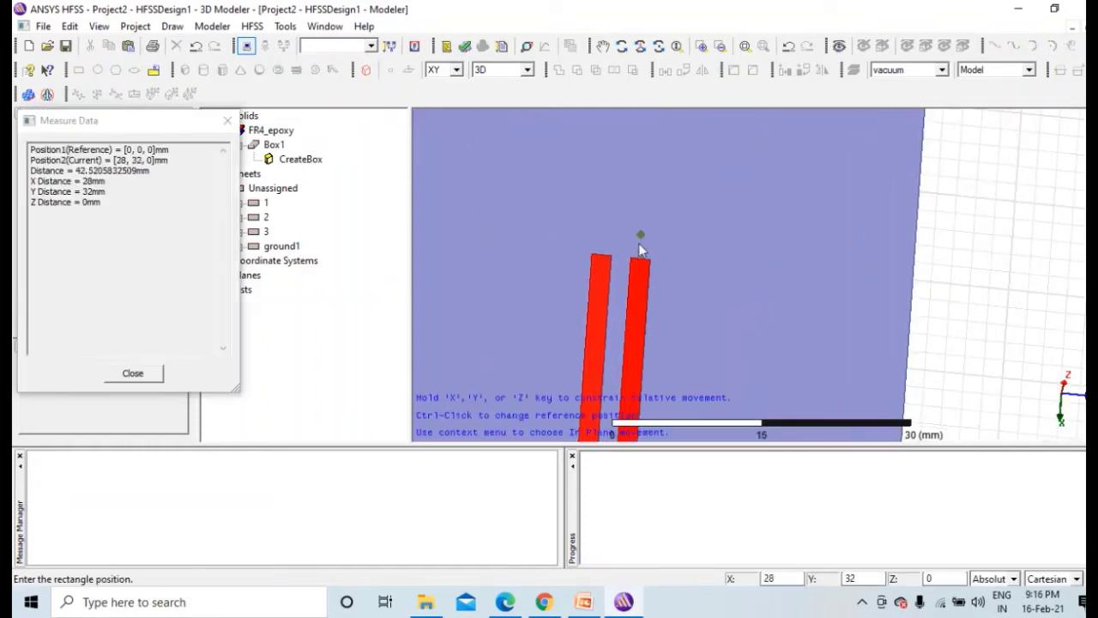
left_click(611, 254)
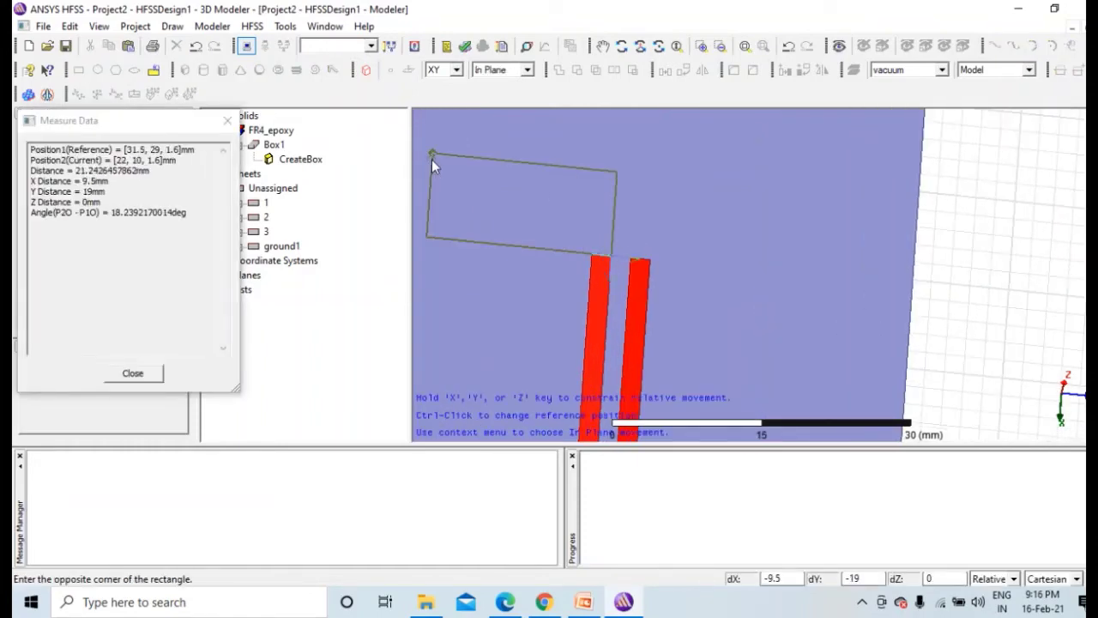
left_click(432, 160)
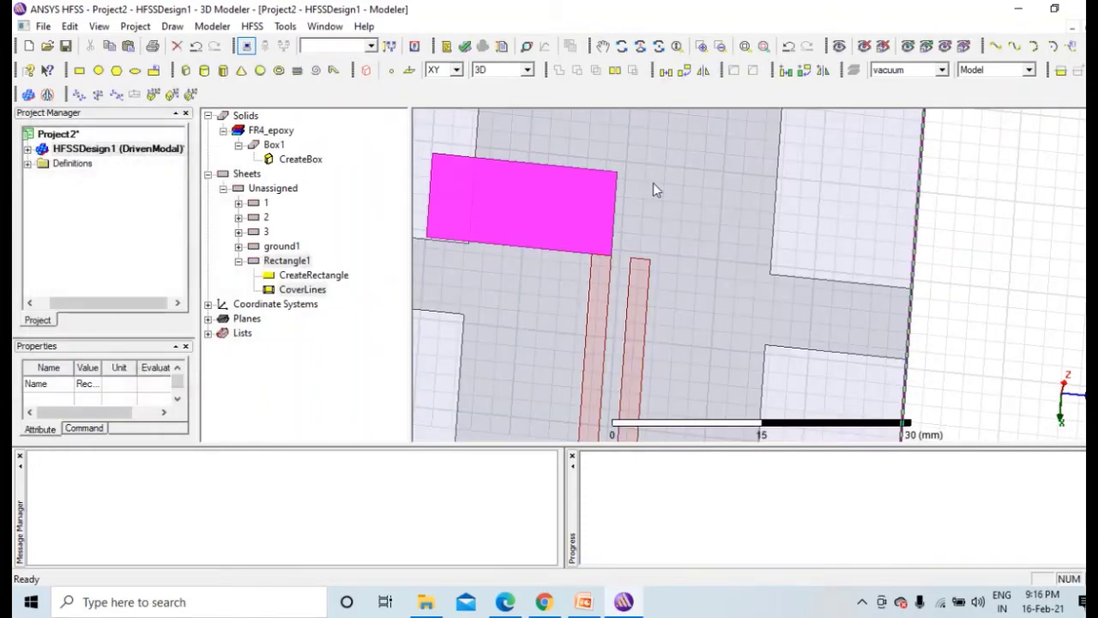
left_click(79, 69)
left_click(633, 258)
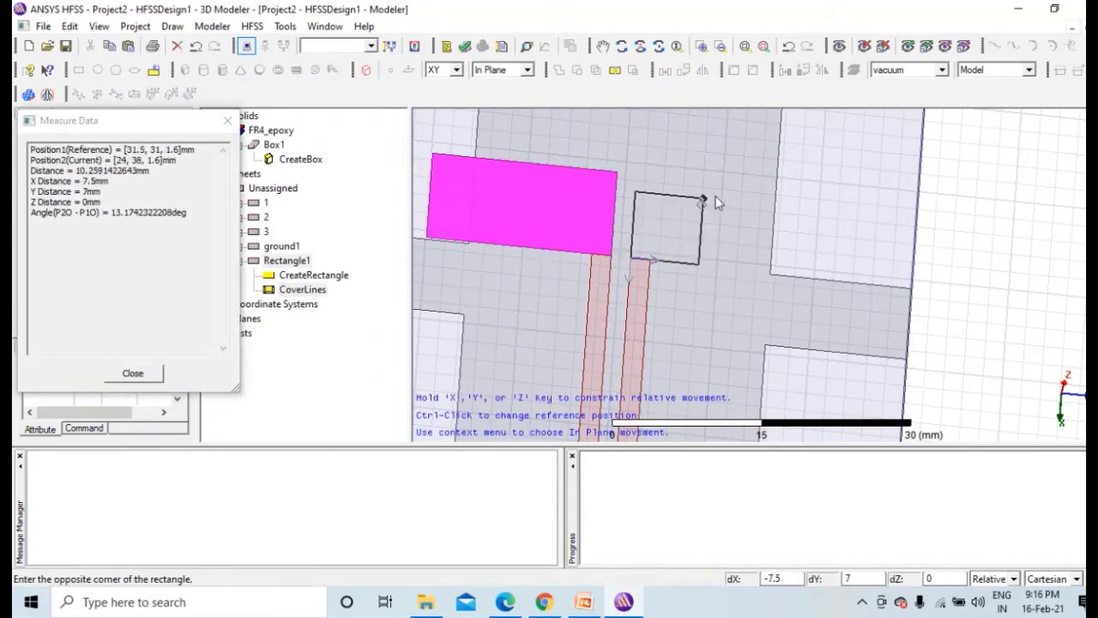
Step: Finish the second rectangle, then rename Rectangle1 to 4 and colour it red
left_click(746, 186)
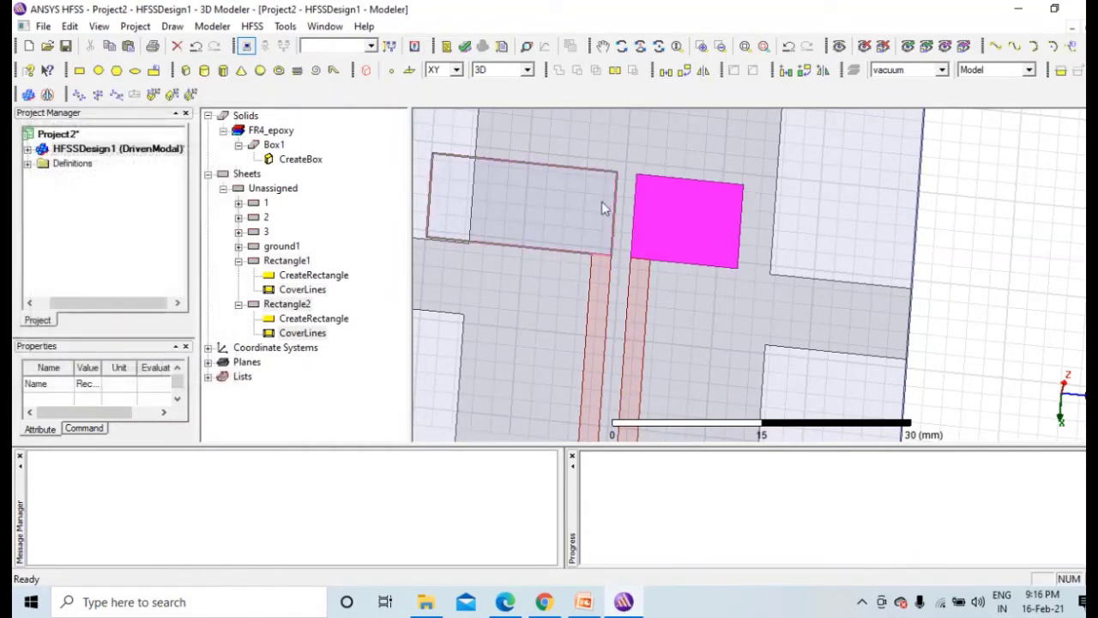
left_click(286, 263)
double_click(287, 263)
left_click(378, 234)
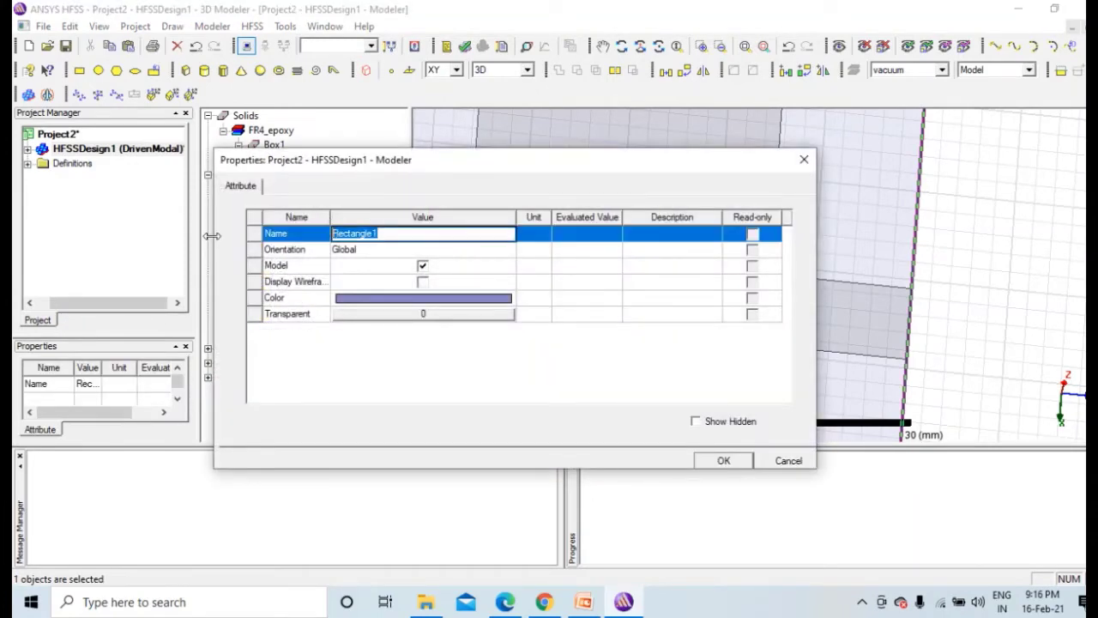
type("4")
left_click(397, 299)
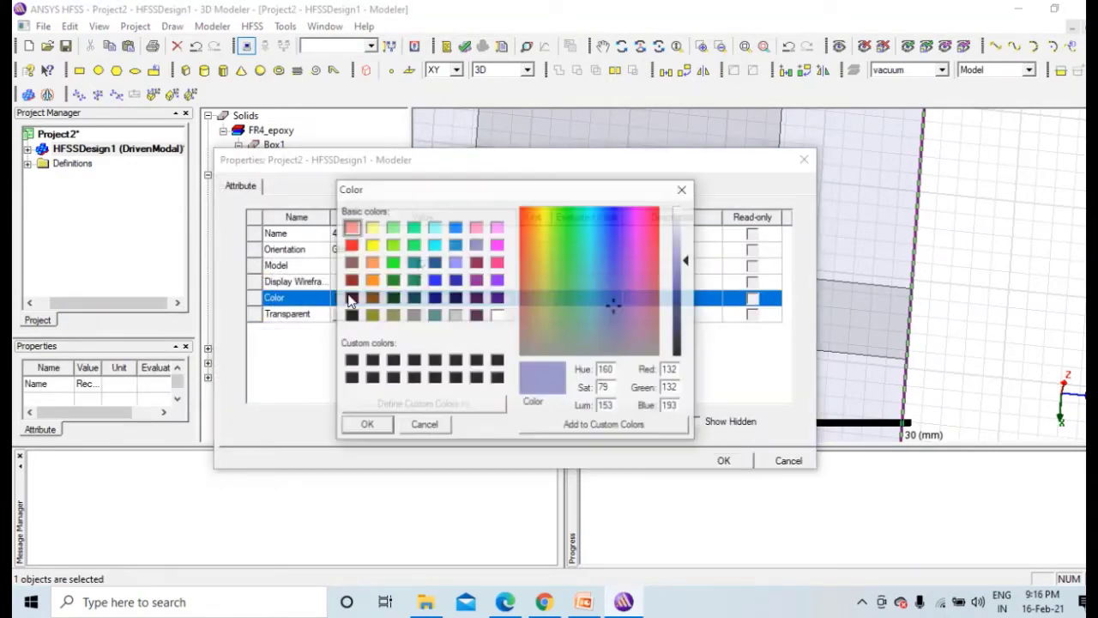
left_click(351, 245)
left_click(378, 423)
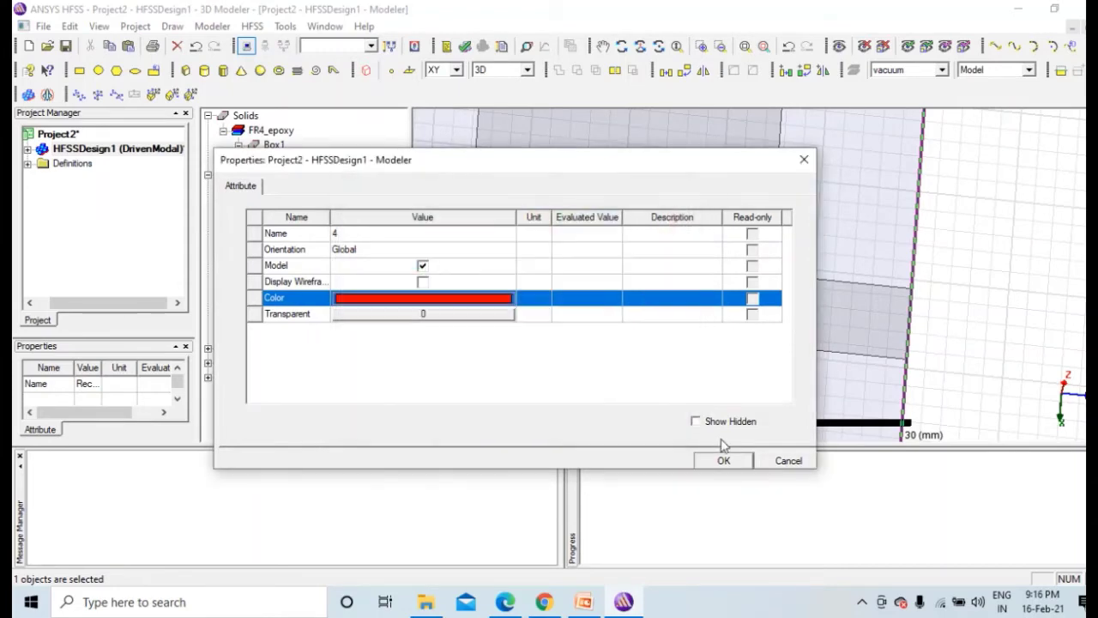
left_click(723, 460)
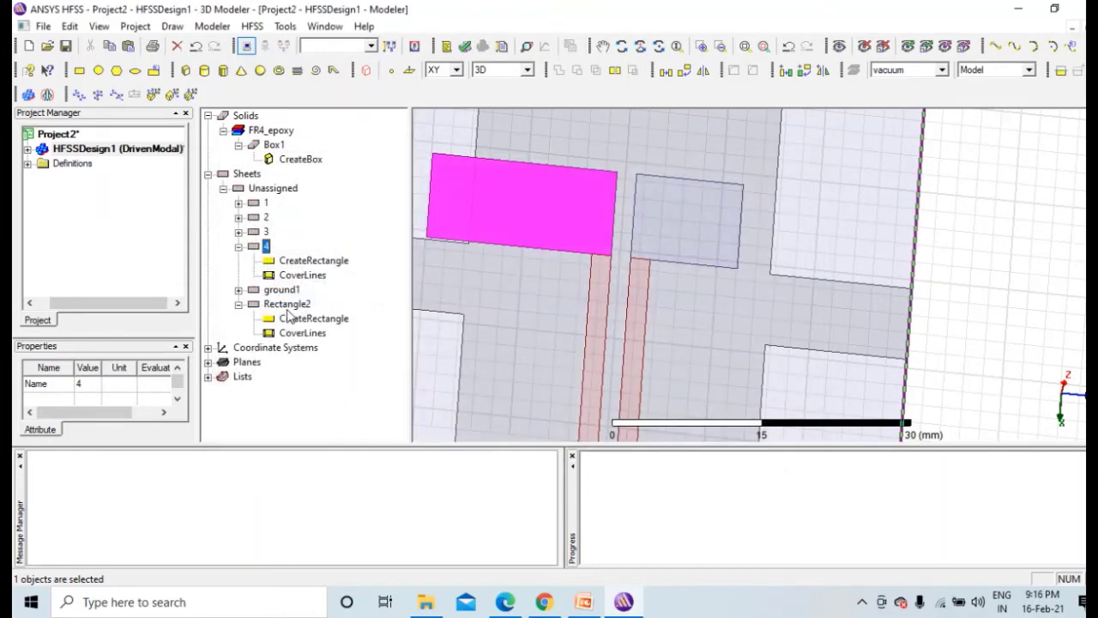
Step: Resize sheet 4's rectangle to XSize -11.7 mm and YSize -23 mm
double_click(309, 260)
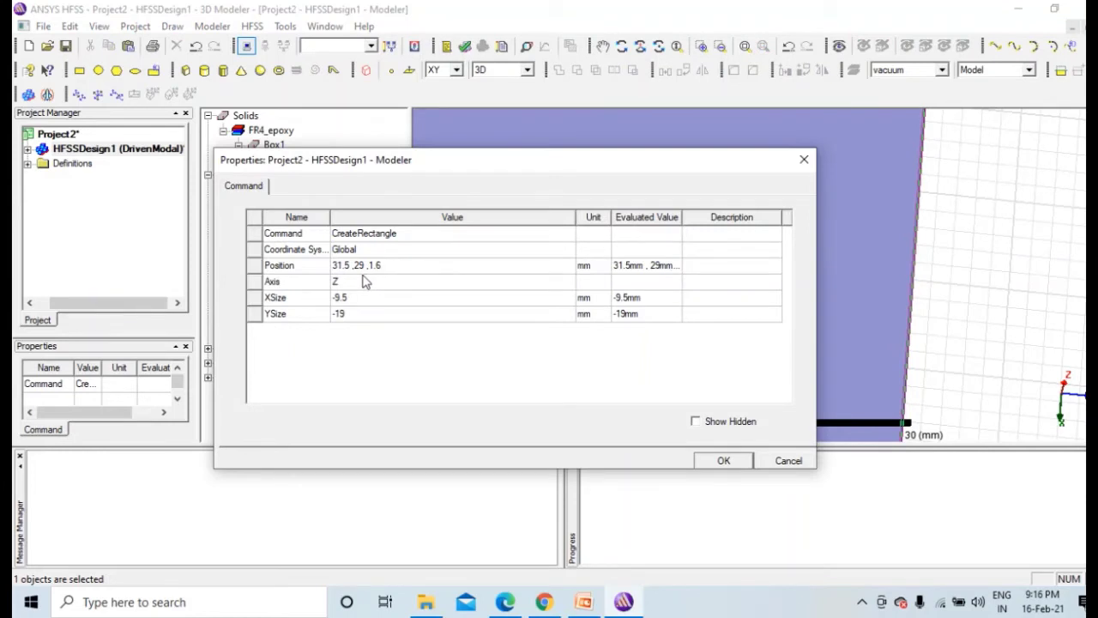
left_click(360, 295)
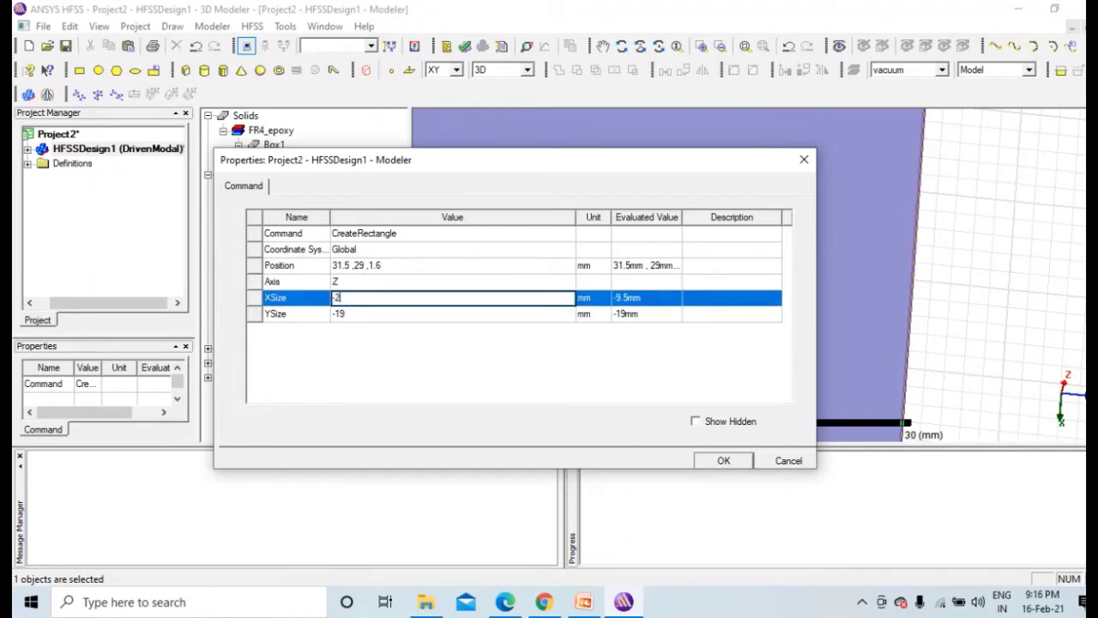
left_click(378, 315)
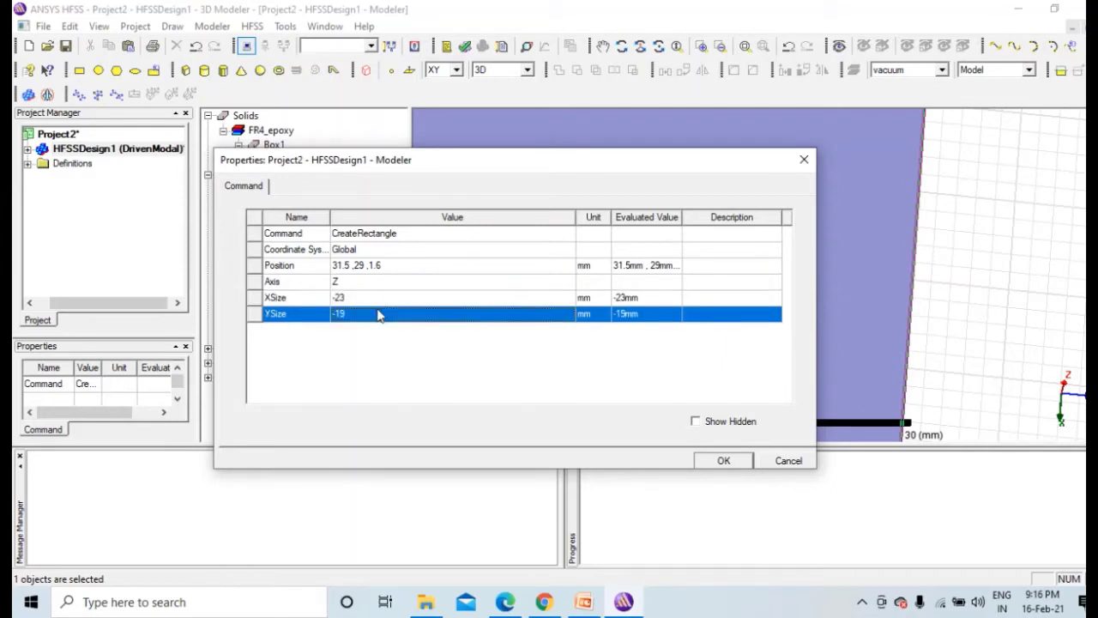
left_click(369, 314)
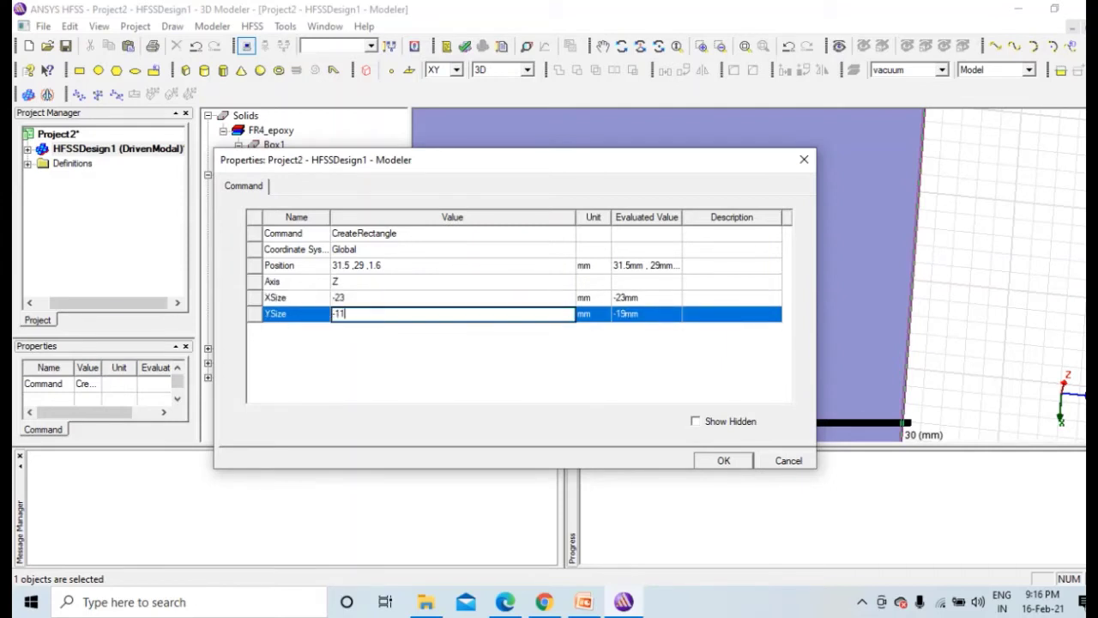
type("-11.7")
left_click(723, 460)
double_click(296, 260)
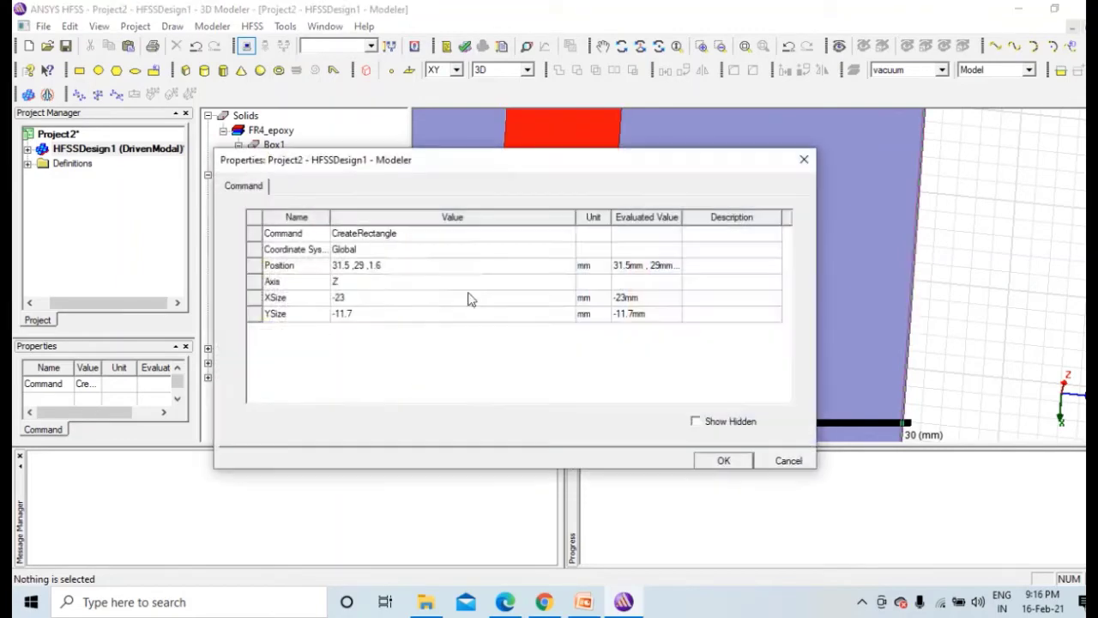
double_click(357, 297)
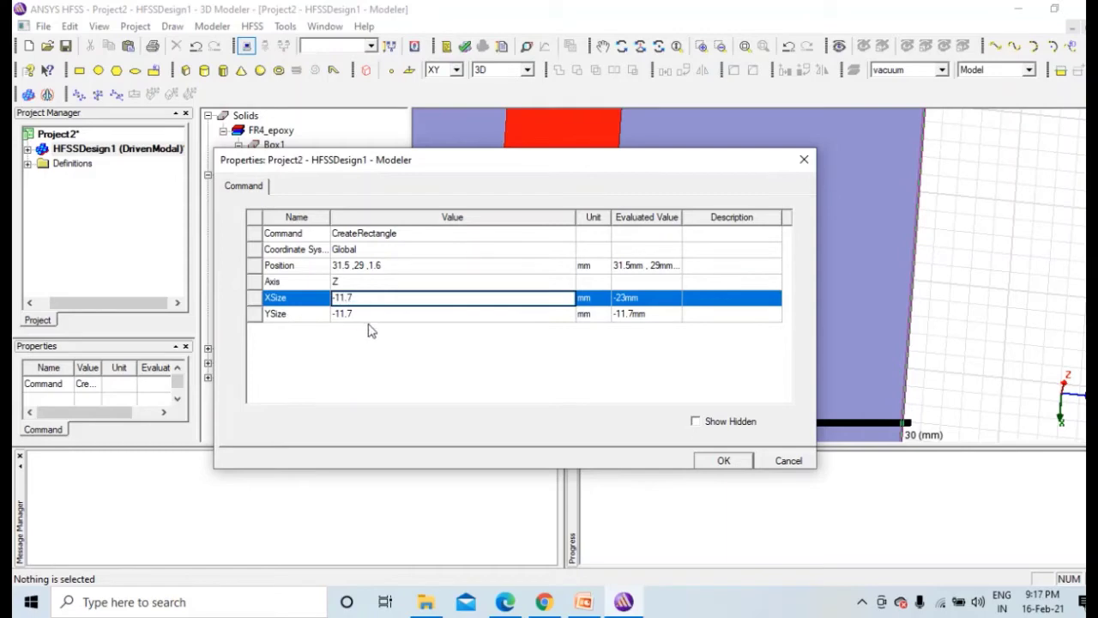
type("-11.7")
left_click(370, 313)
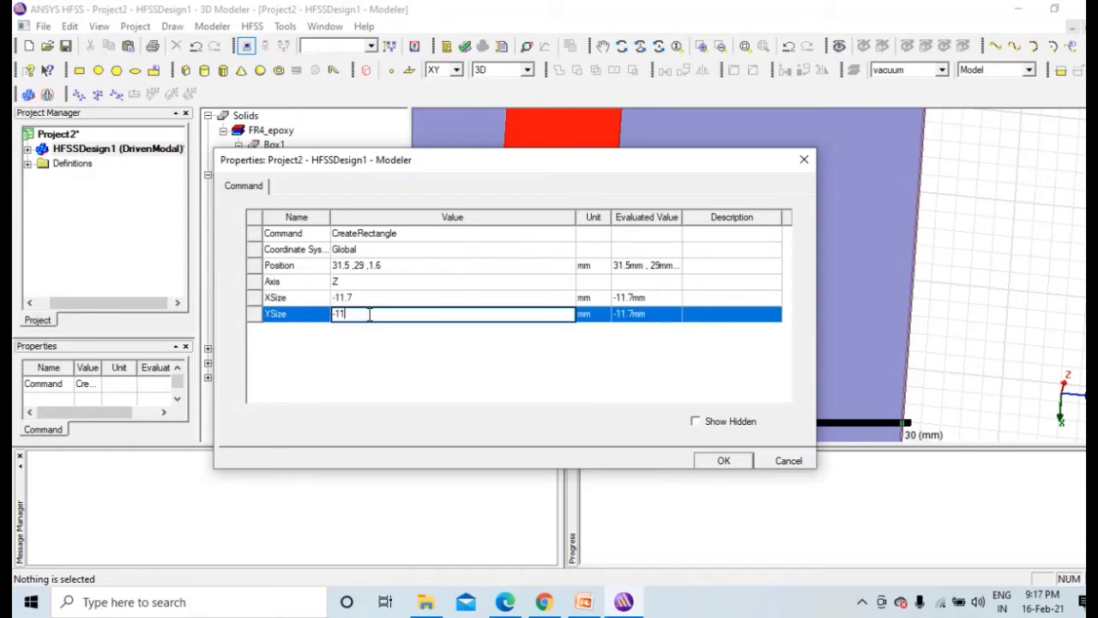
type("-23")
left_click(723, 460)
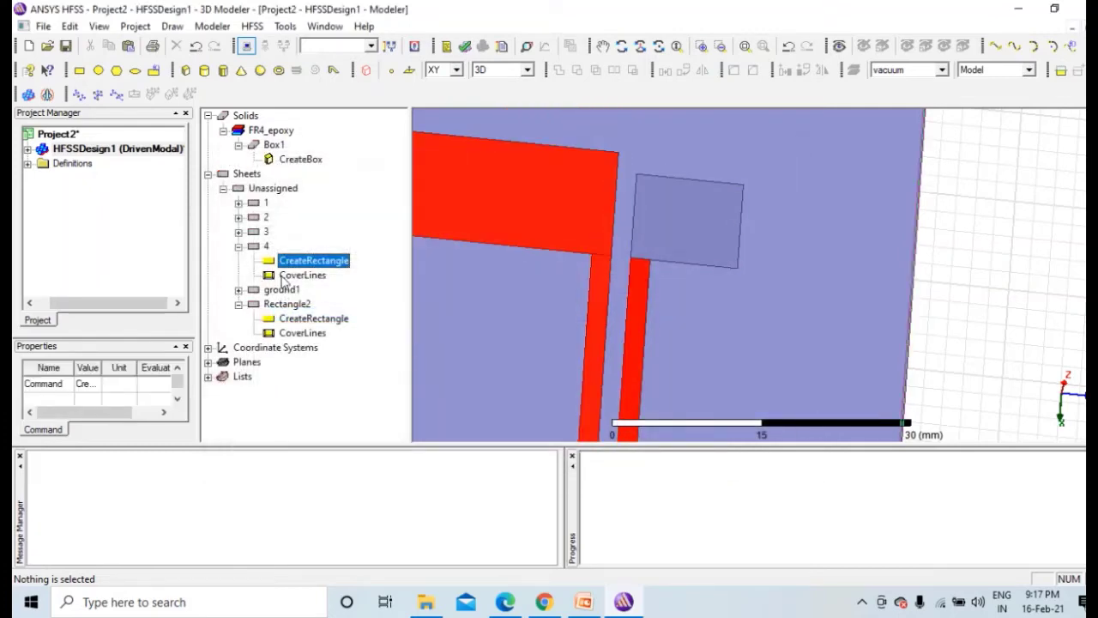
Step: Rename Rectangle2 to 5 and colour it red
double_click(286, 306)
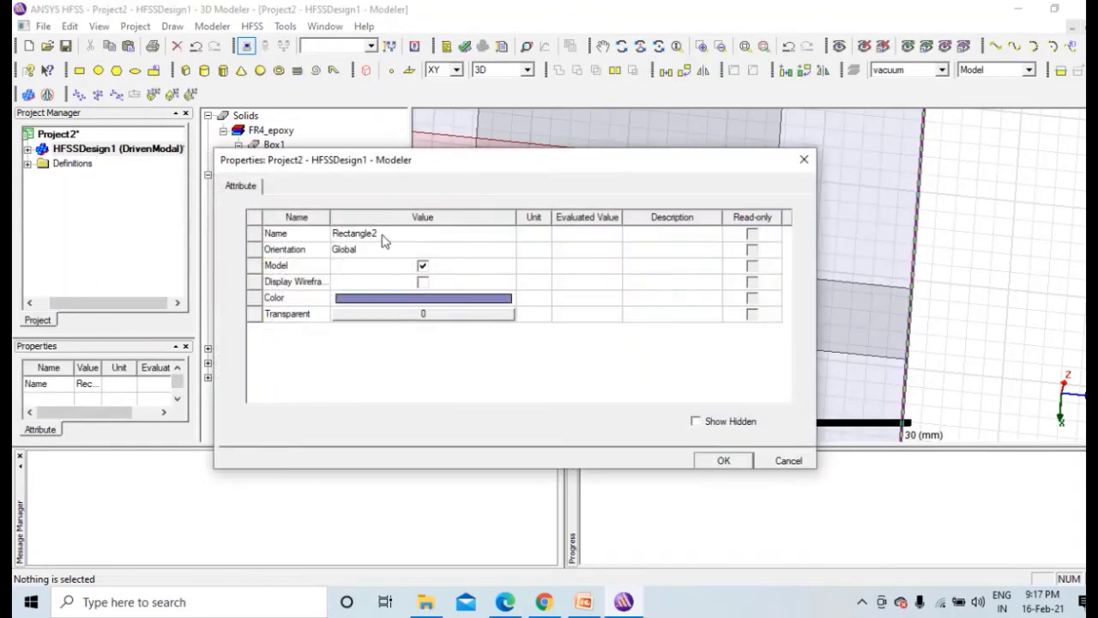
left_click(382, 234)
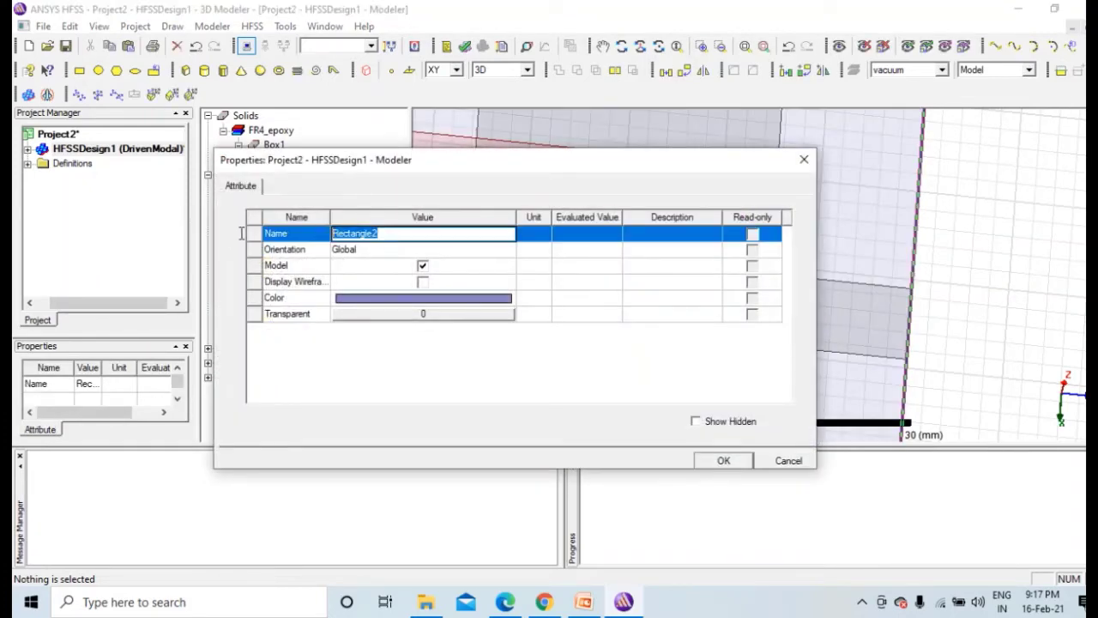
left_click(346, 297)
left_click(350, 244)
left_click(366, 424)
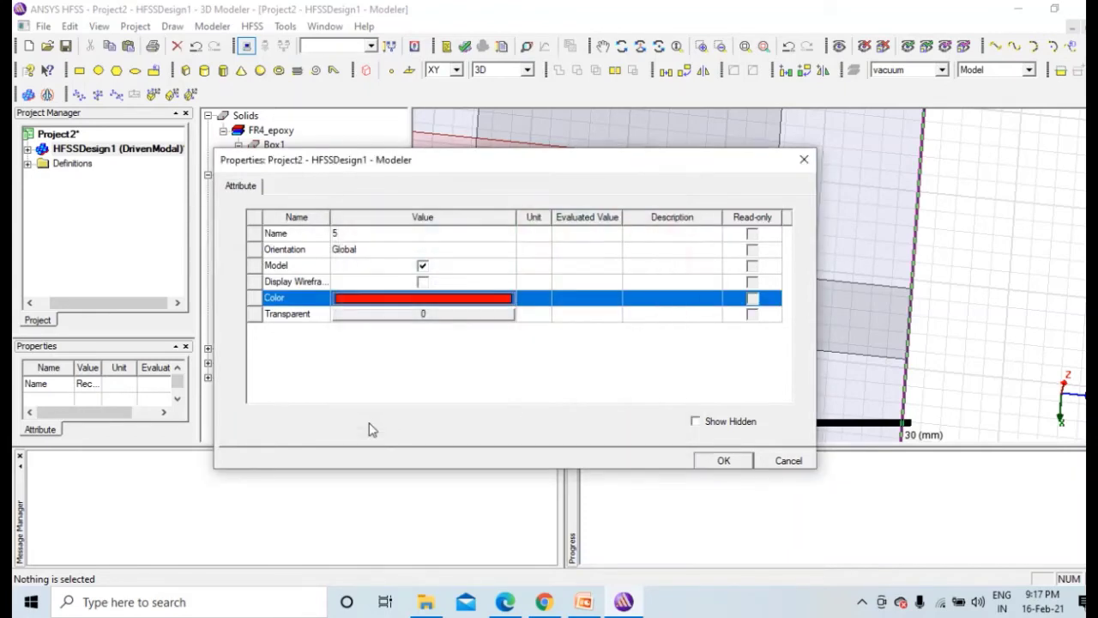
left_click(723, 460)
Step: Size rectangle 5 to XSize -11.7 mm and YSize 23 mm
double_click(296, 304)
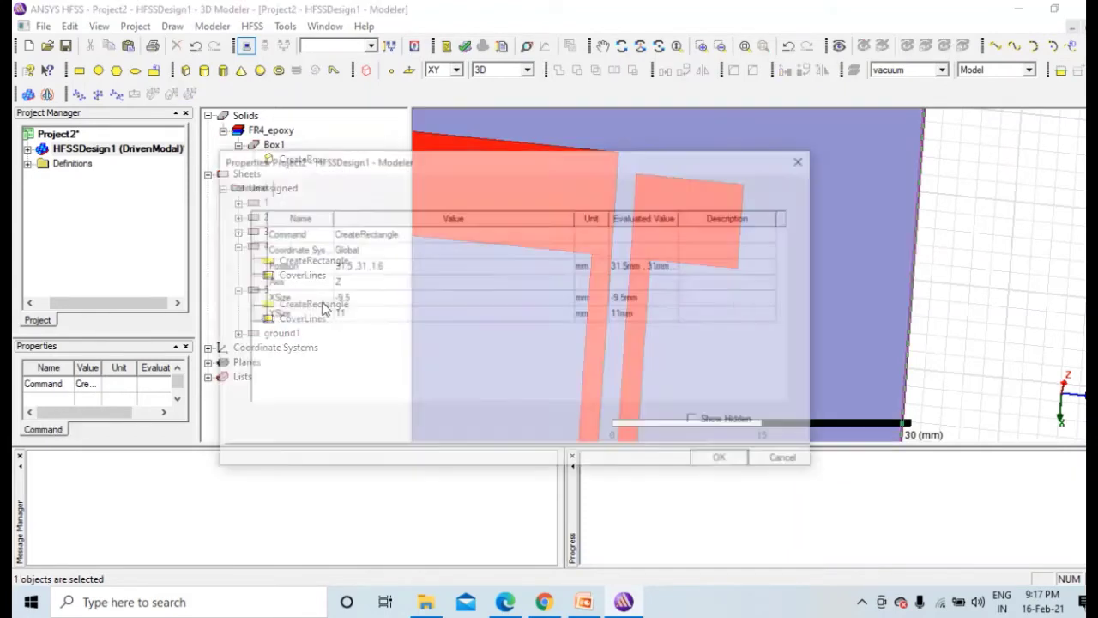
left_click(363, 297)
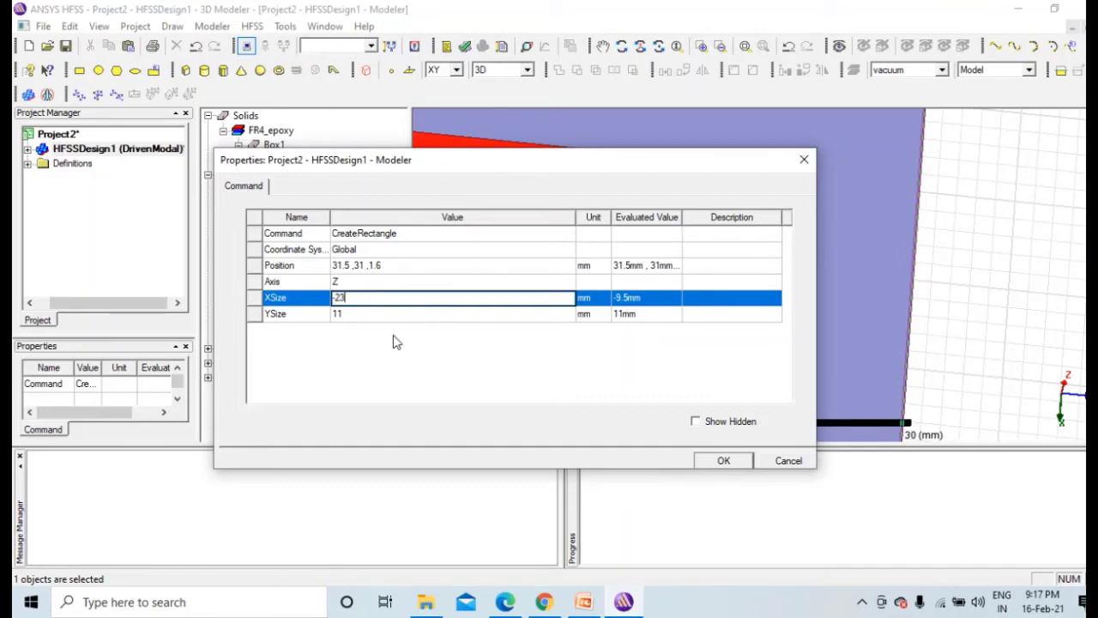
left_click(353, 314)
type("11")
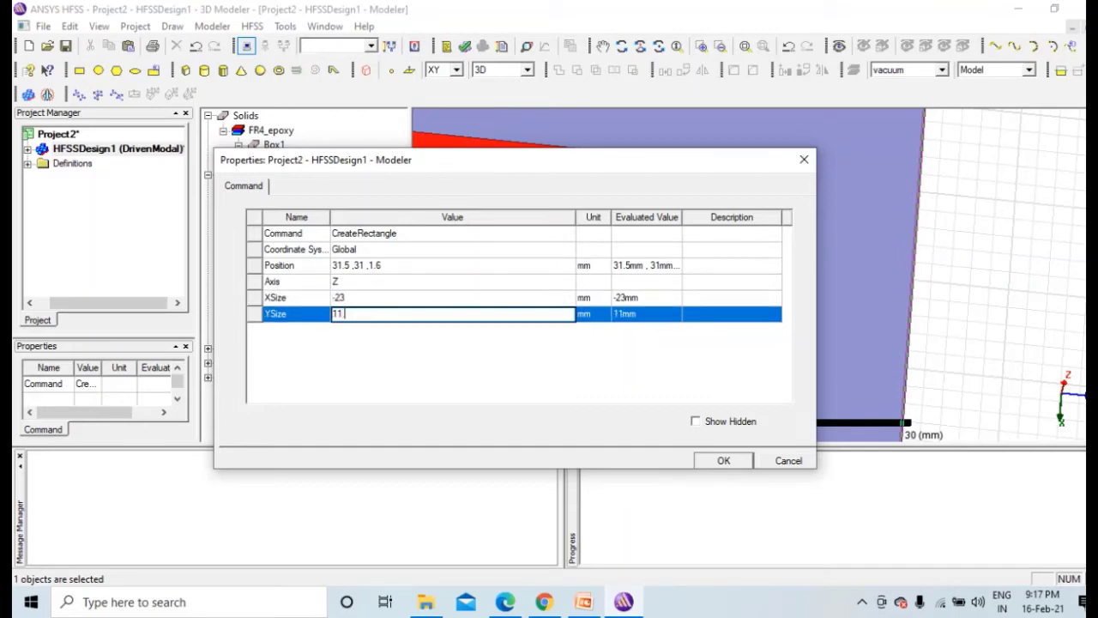
left_click(720, 461)
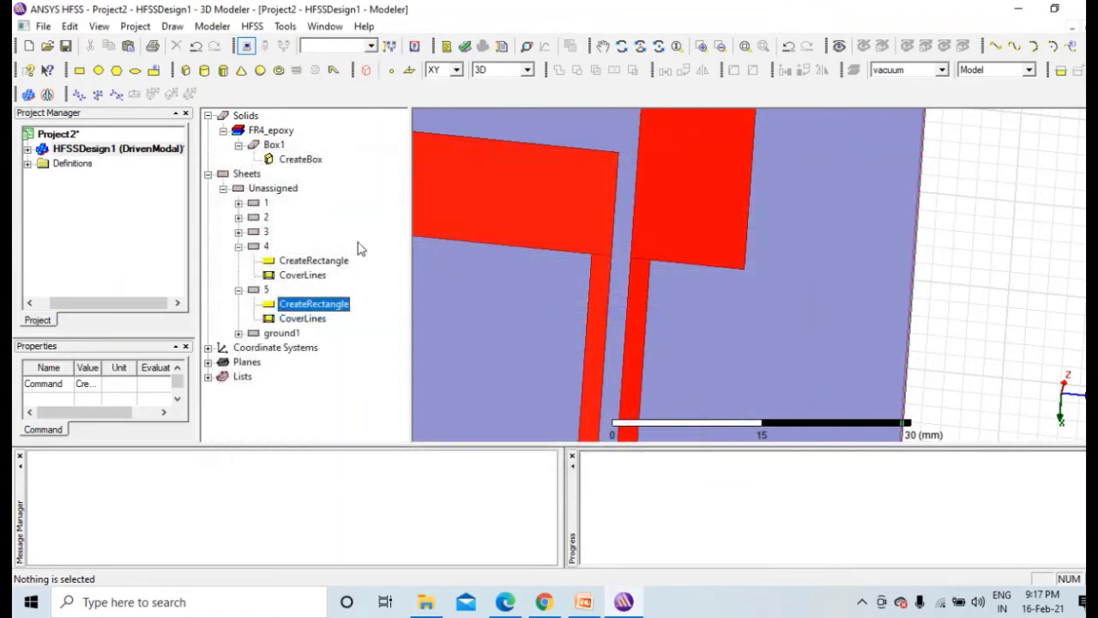
double_click(319, 311)
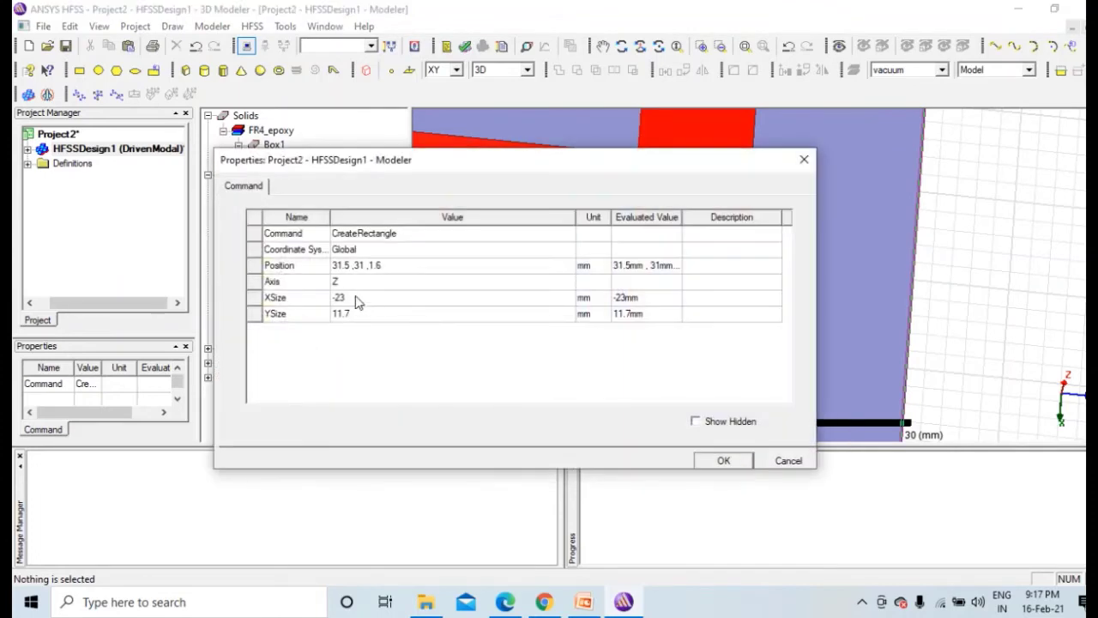
left_click(355, 298)
key("BackSpace")
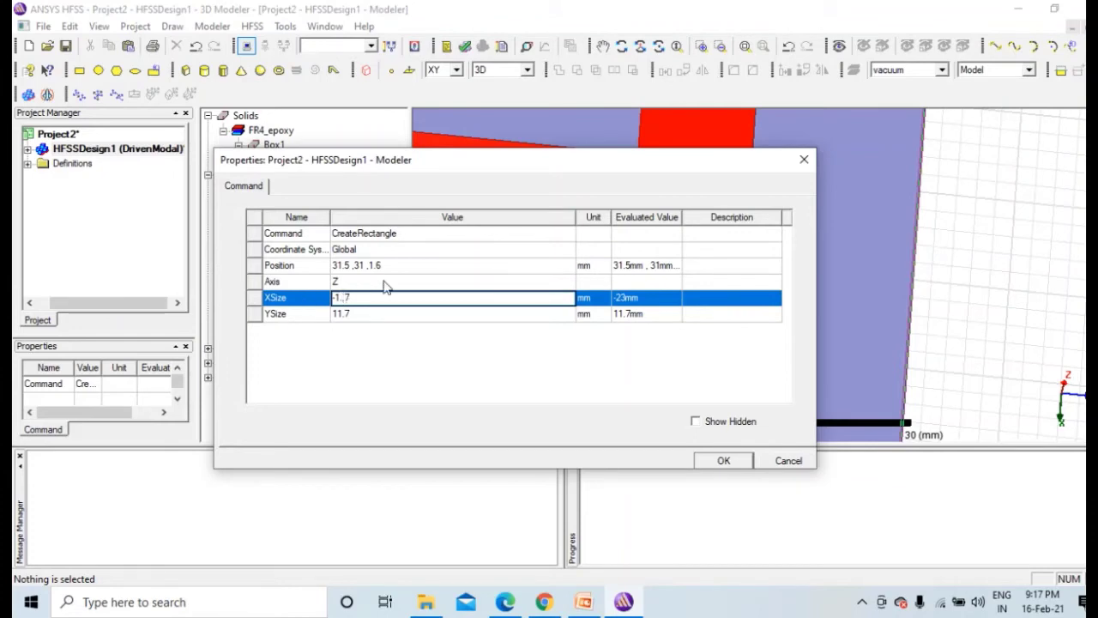
type("1")
left_click(380, 314)
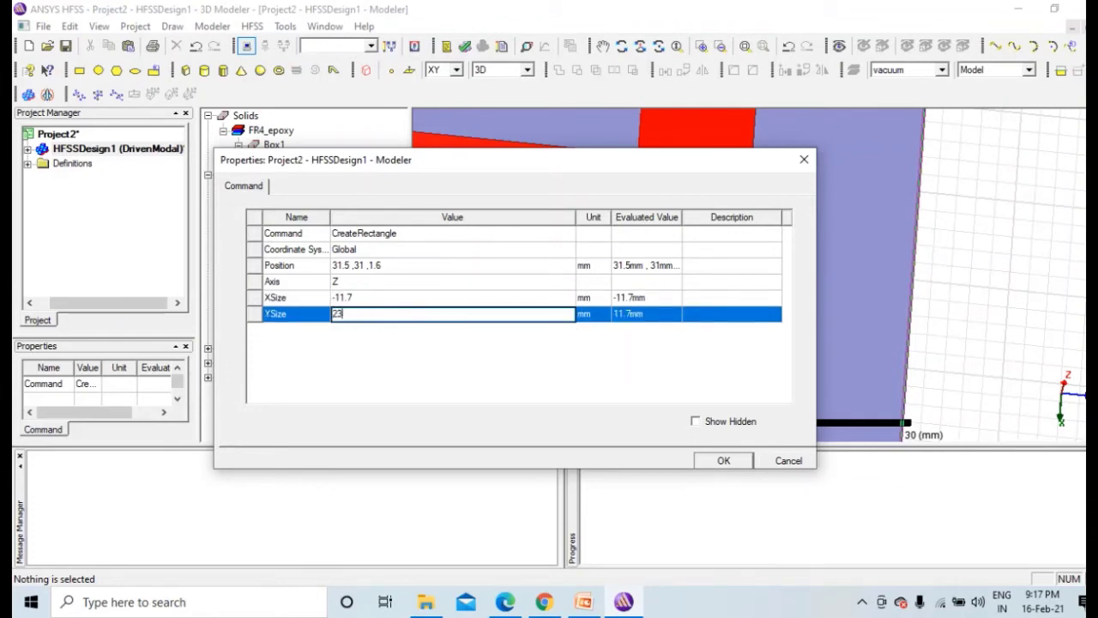
left_click(723, 459)
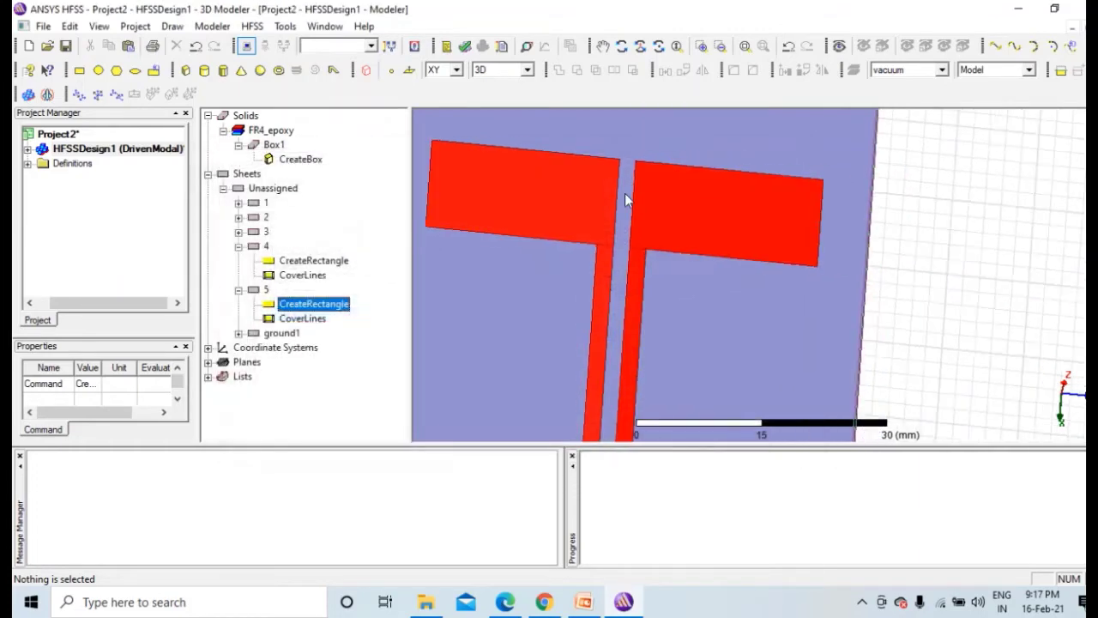
scroll(760, 243, "down", 3)
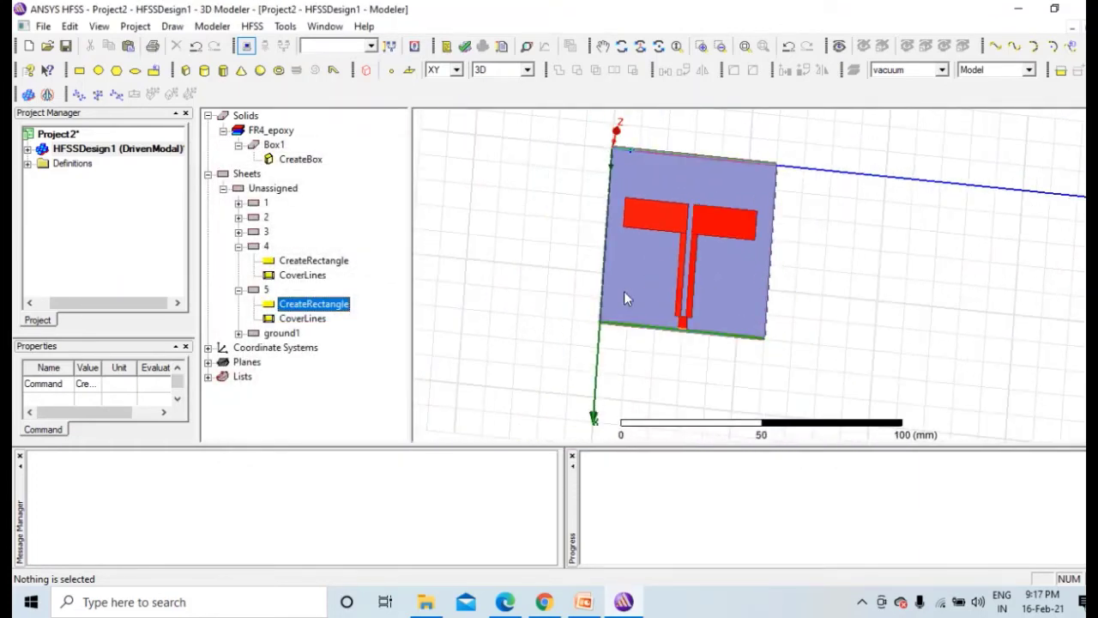
Step: Select sheets 1 through 5 in the history tree
left_click(238, 289)
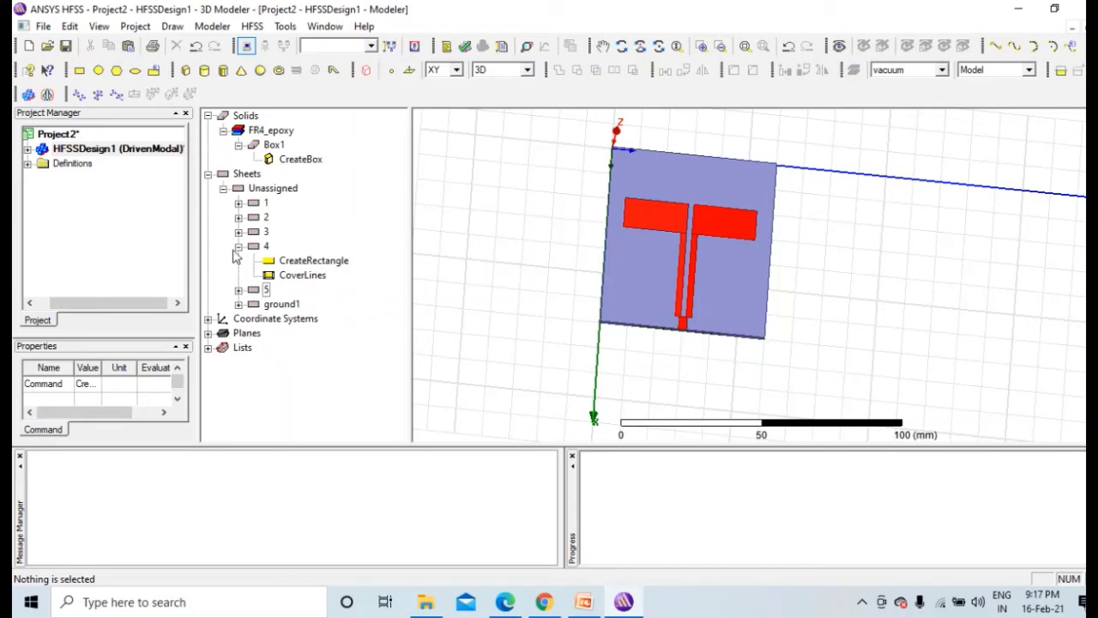
left_click(239, 246)
left_click(254, 204)
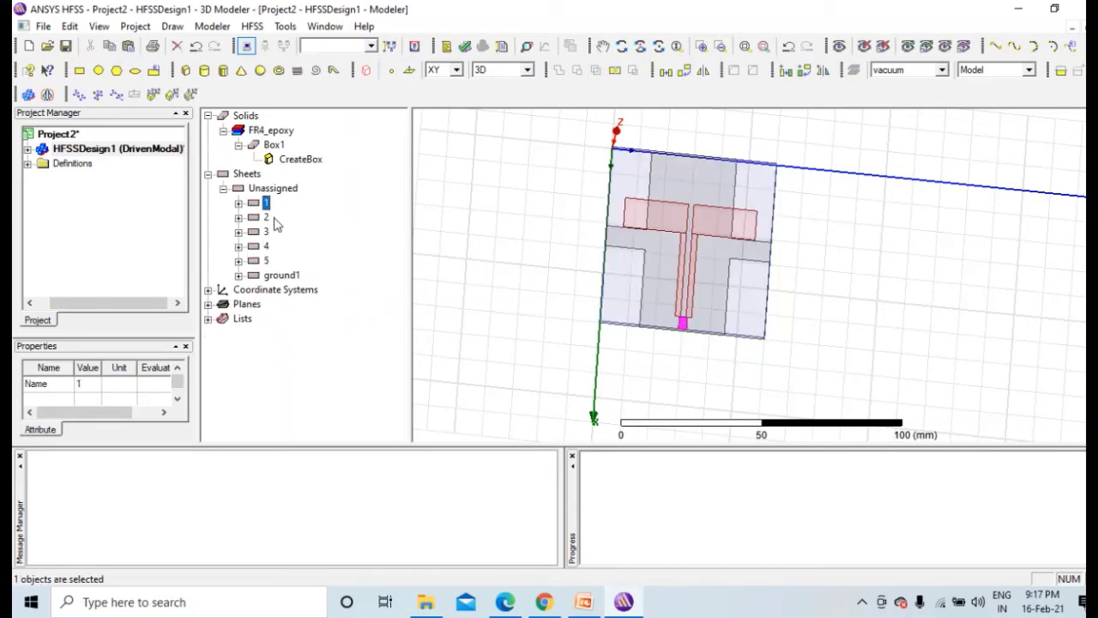
left_click(265, 217, "ctrl")
left_click(266, 231, "ctrl")
left_click(265, 247, "ctrl")
left_click(266, 261, "ctrl")
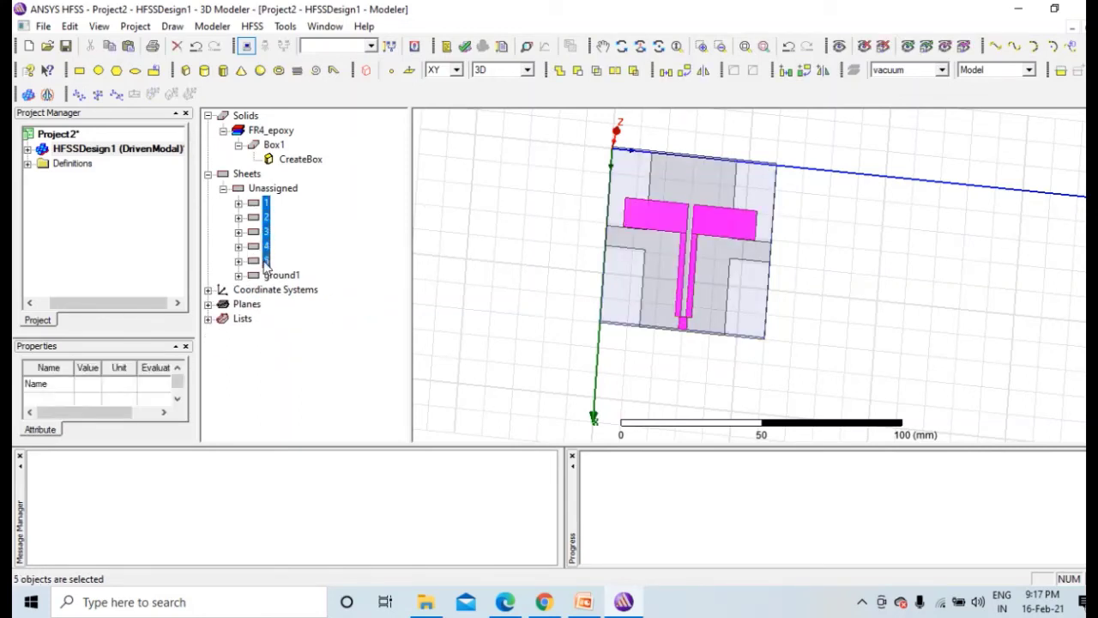
Step: Unite the five sheets into one T-shaped patch named 1
right_click(266, 230)
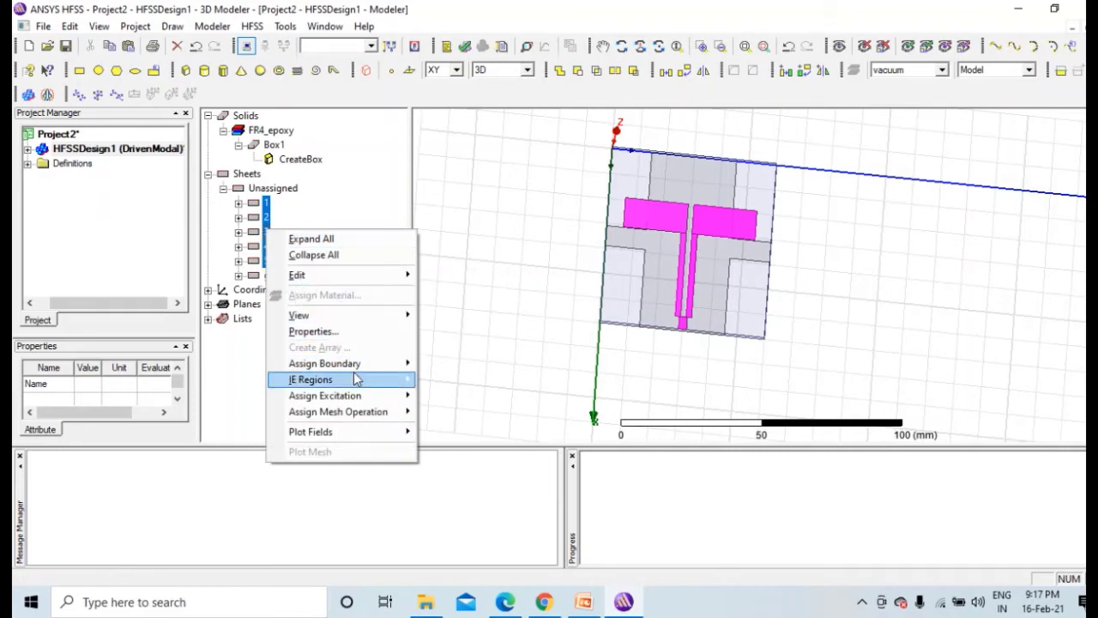
mouse_move(363, 275)
mouse_move(502, 415)
left_click(568, 418)
left_click(369, 353)
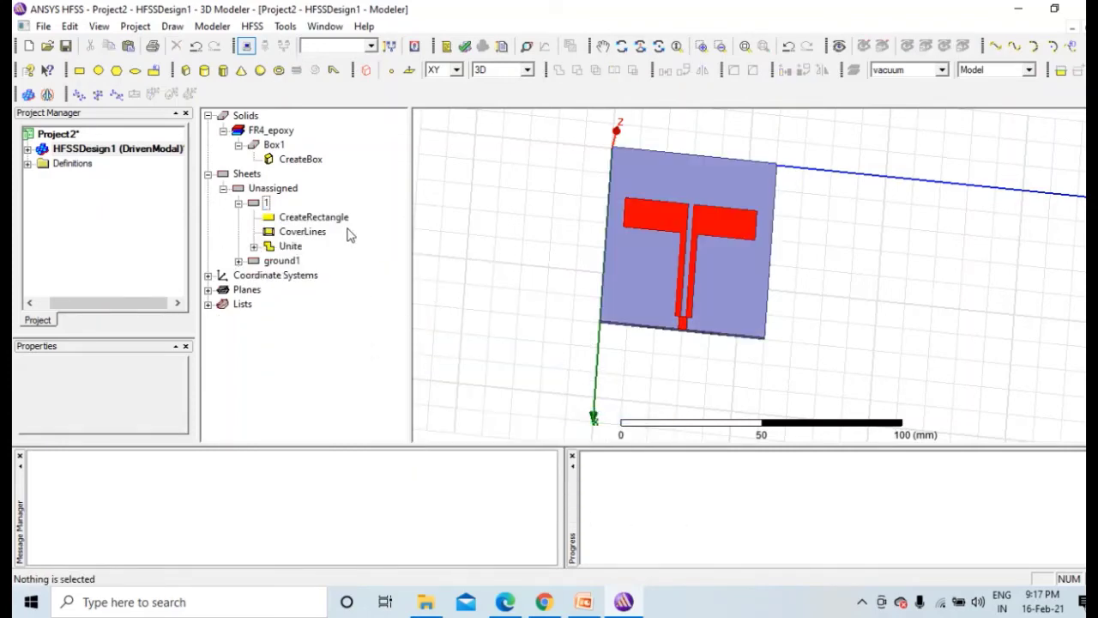
left_click(239, 203)
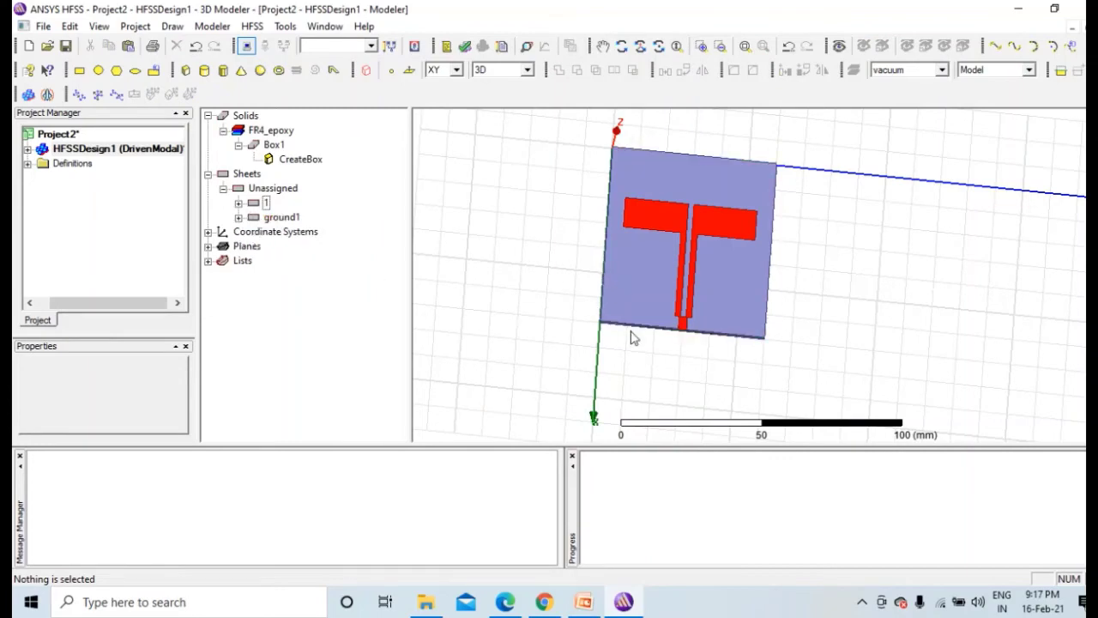
left_click_drag(635, 343, 708, 274, "alt")
Step: Start a rectangle on the ZX plane at the slot vertex, then cancel it
scroll(691, 275, "up", 3)
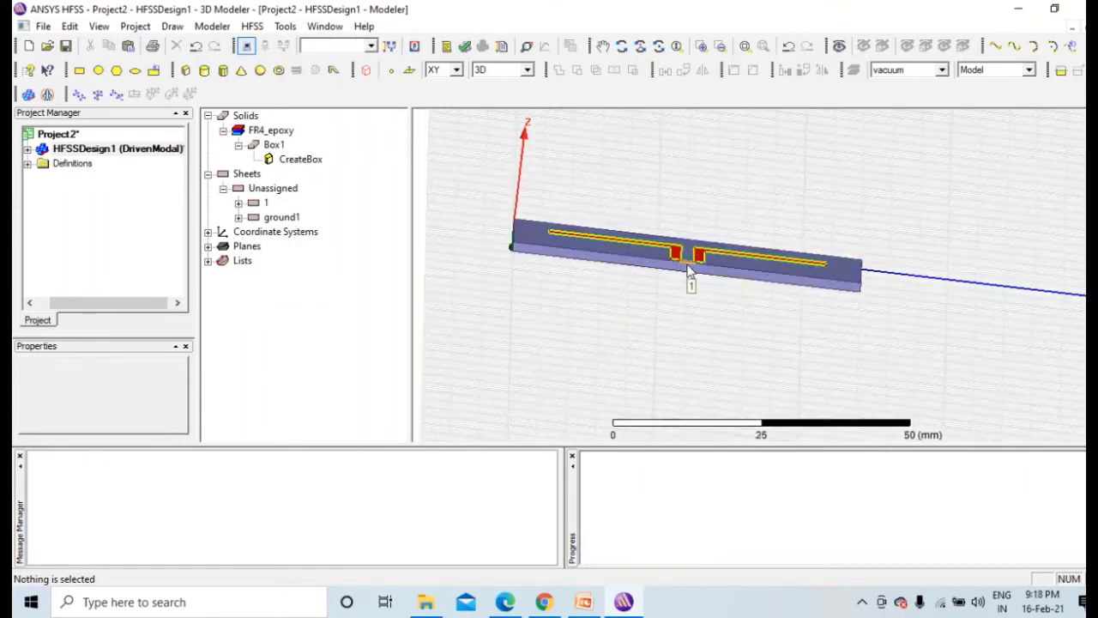
scroll(682, 274, "up", 4)
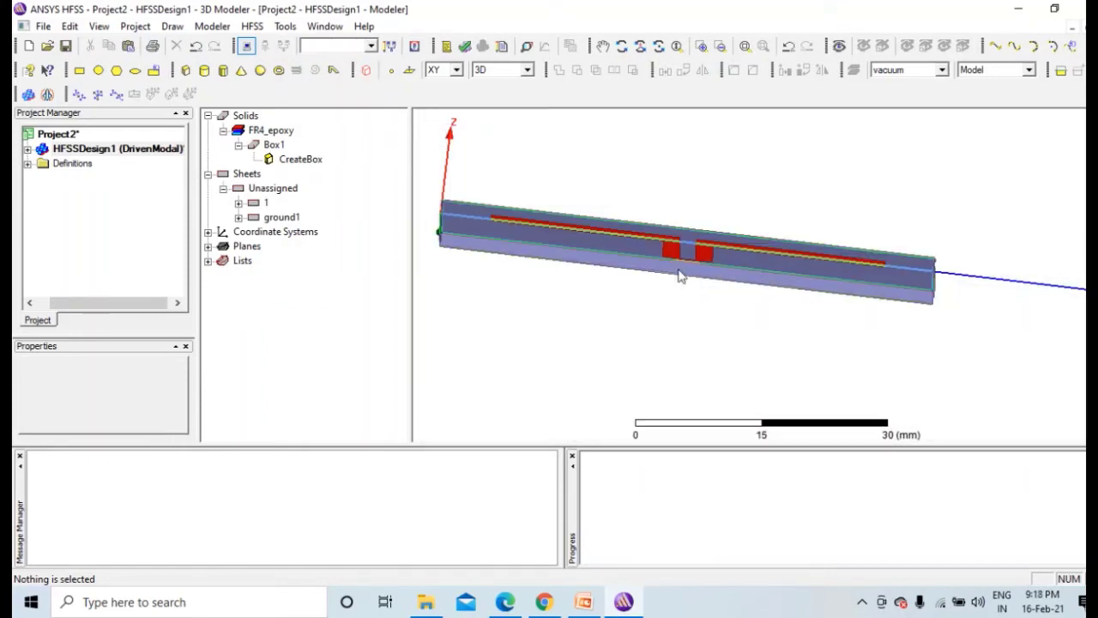
left_click(456, 69)
left_click(435, 101)
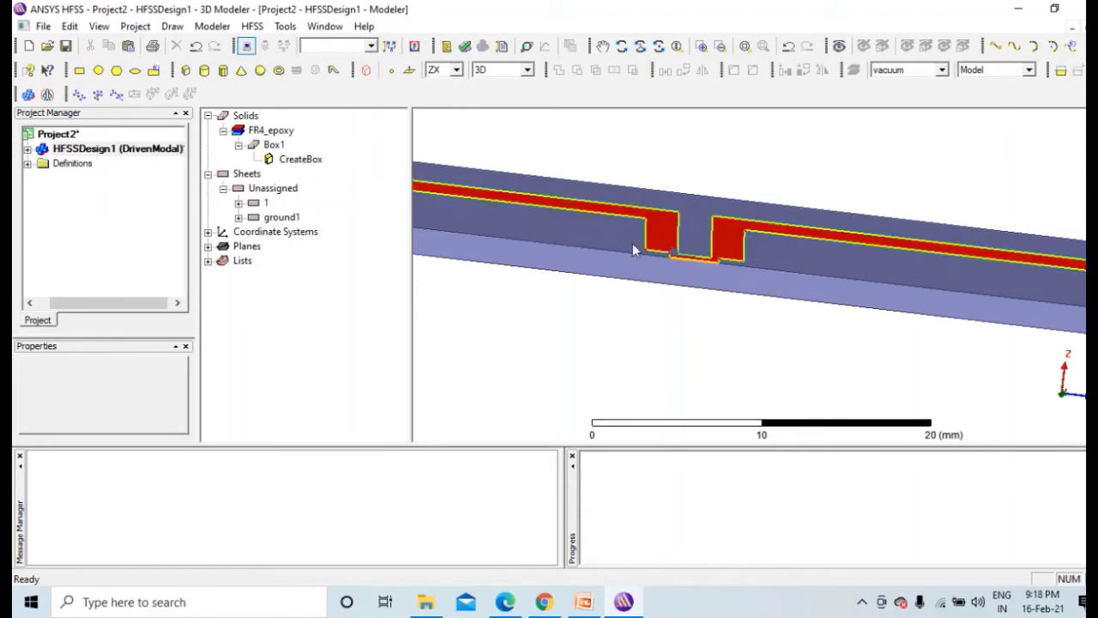
left_click(79, 69)
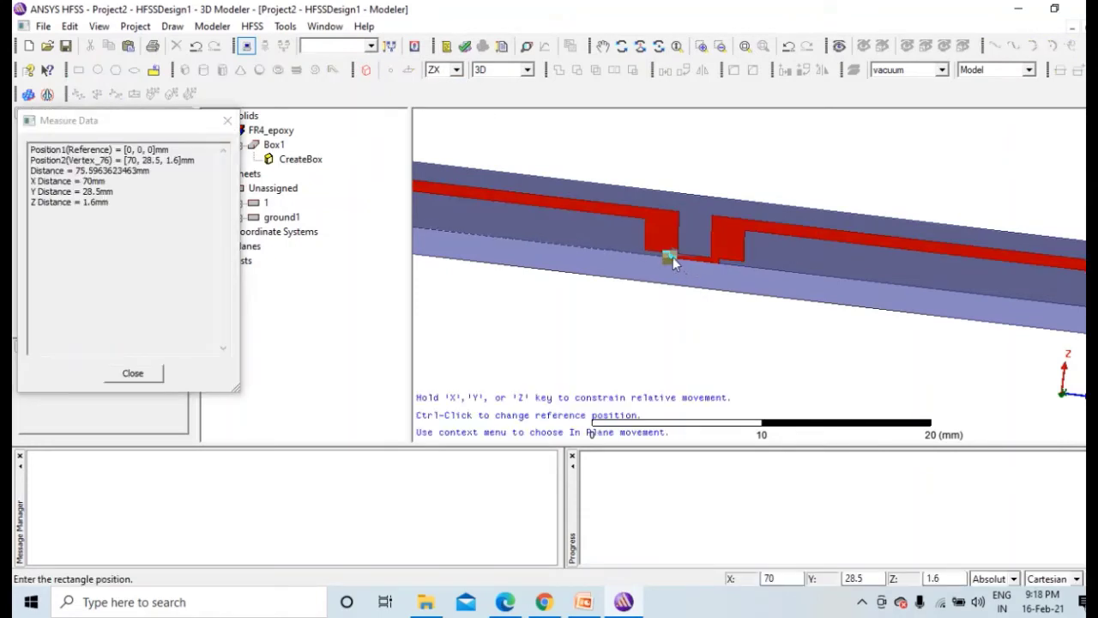
left_click(671, 256)
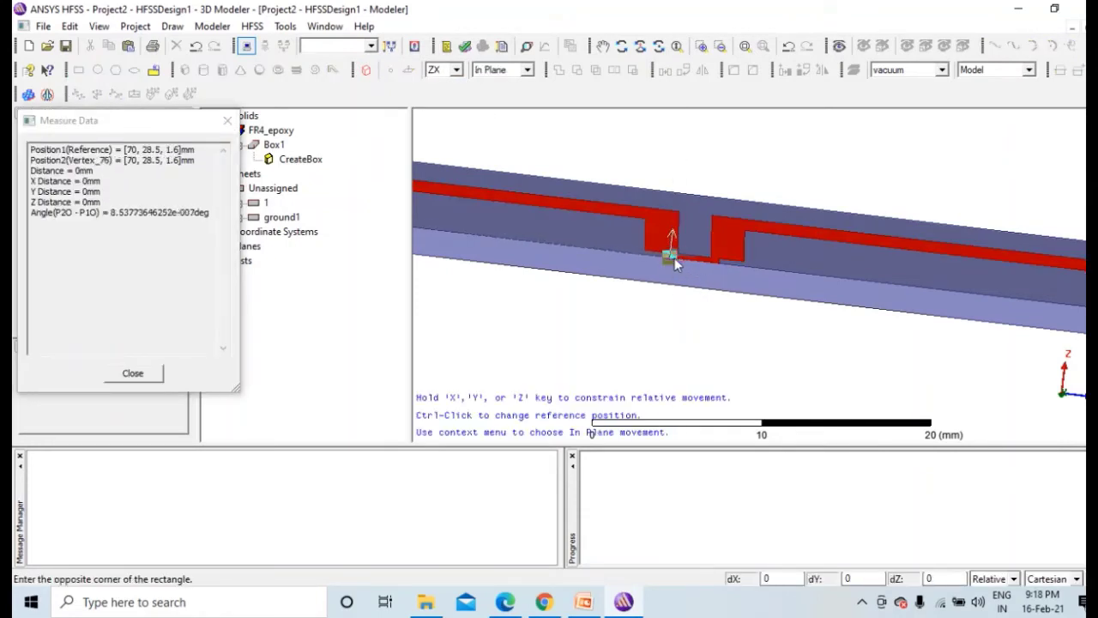
key("Escape")
scroll(674, 258, "down", 4)
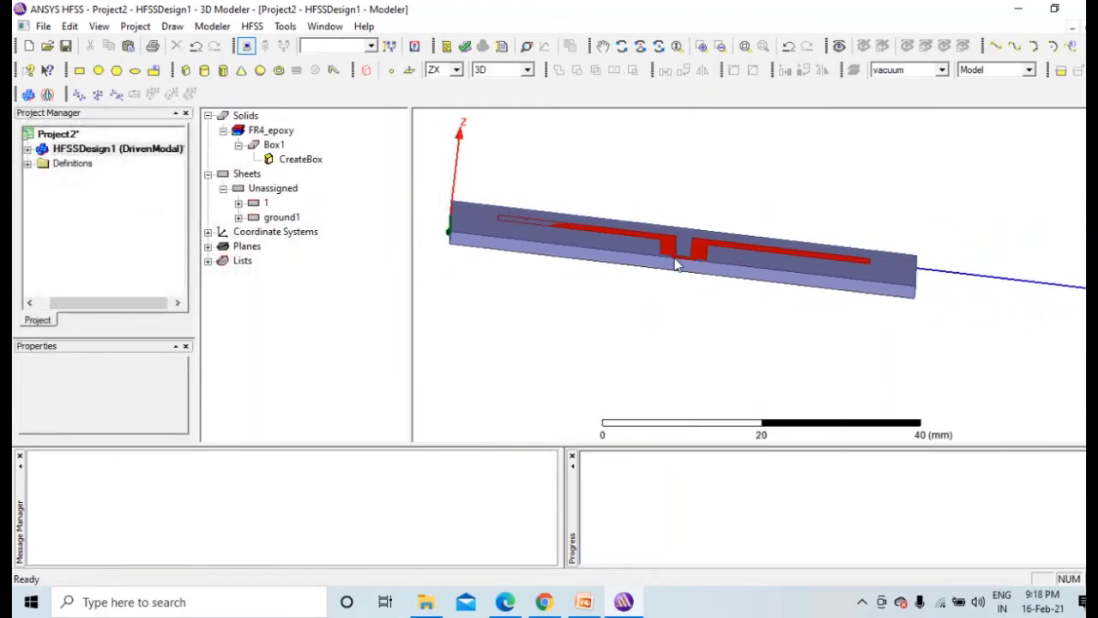
scroll(674, 263, "up", 3)
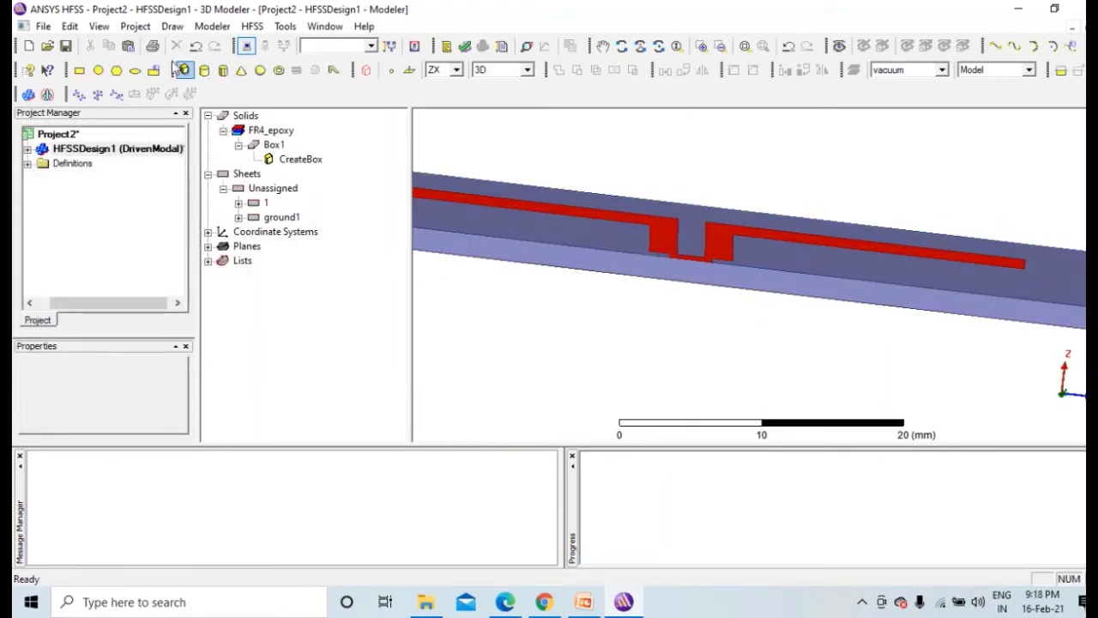
Step: On the YZ plane, draw a rectangle from the feed line end to the ground edge
left_click(455, 70)
left_click(445, 95)
left_click(79, 70)
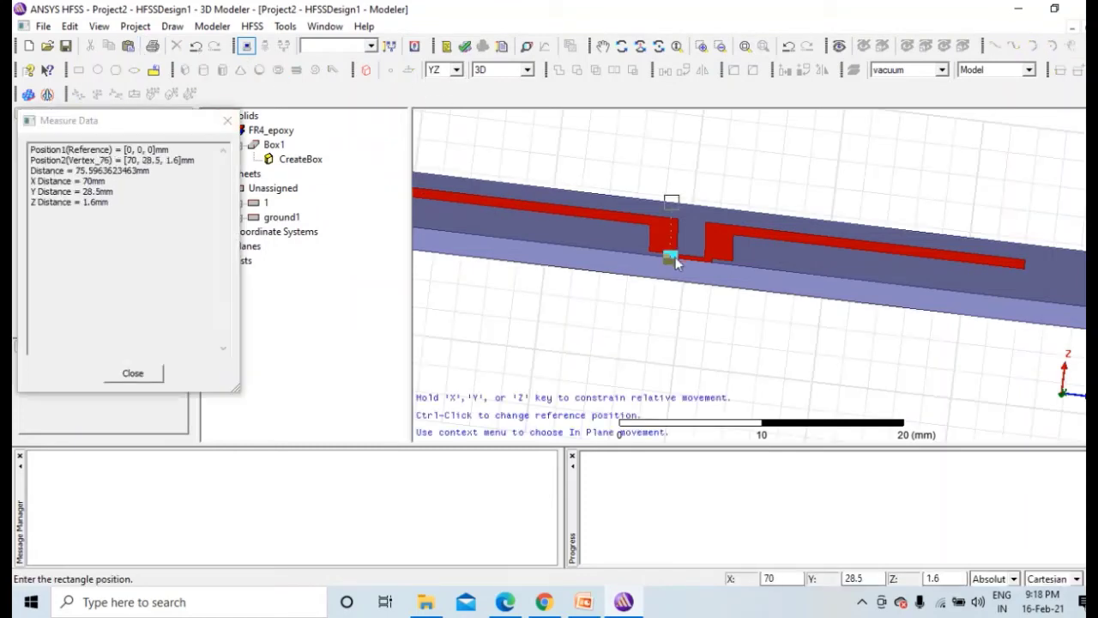
scroll(676, 259, "up", 3)
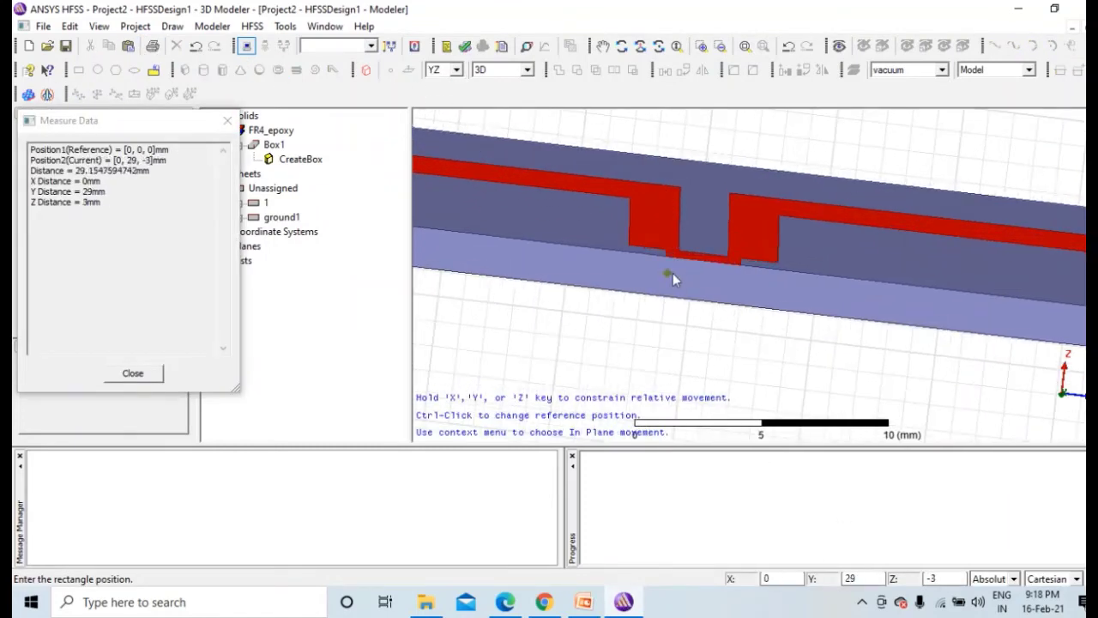
left_click(667, 259)
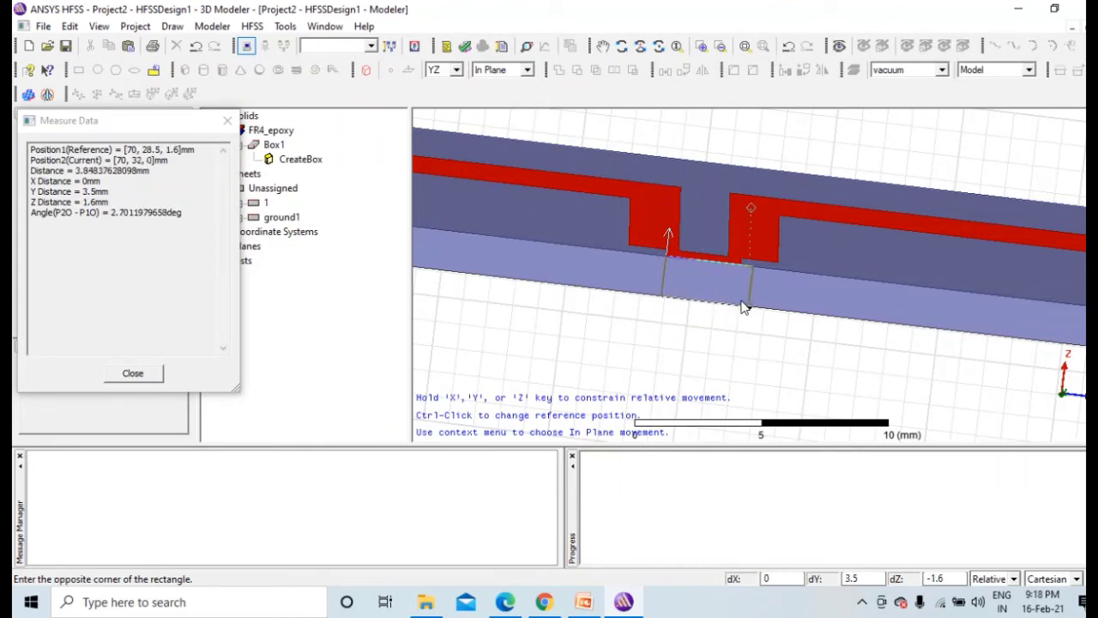
scroll(730, 292, "up", 2)
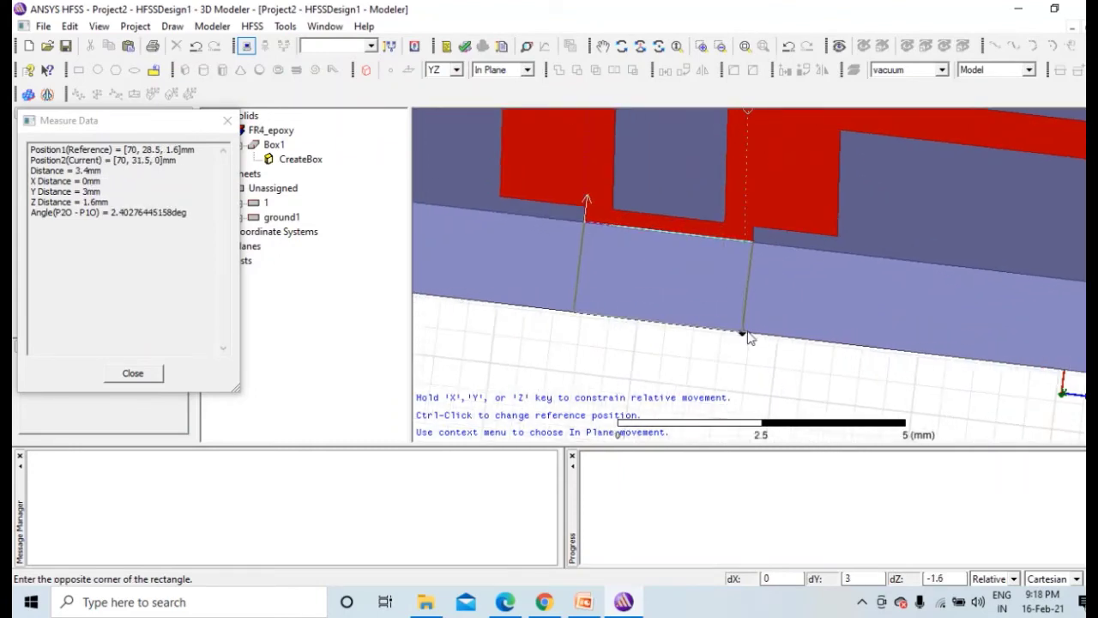
left_click(759, 335)
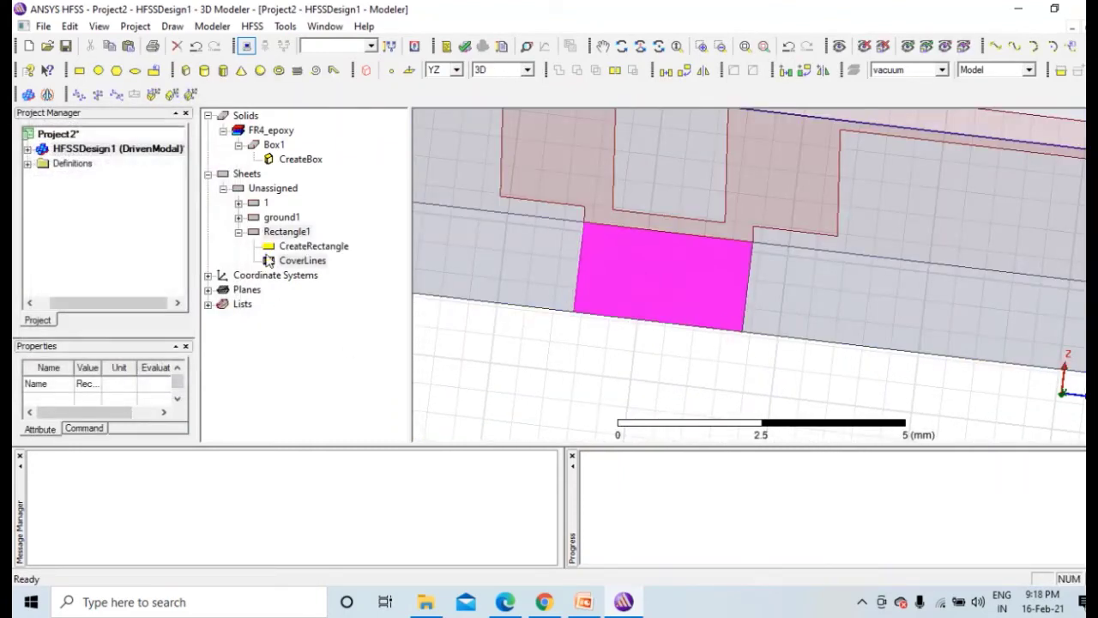
Step: Try renaming Rectangle1 to 'Lumped port'; the name is rejected as invalid
double_click(287, 232)
left_click(399, 234)
left_click_drag(399, 235, 237, 243)
type("Lumped port")
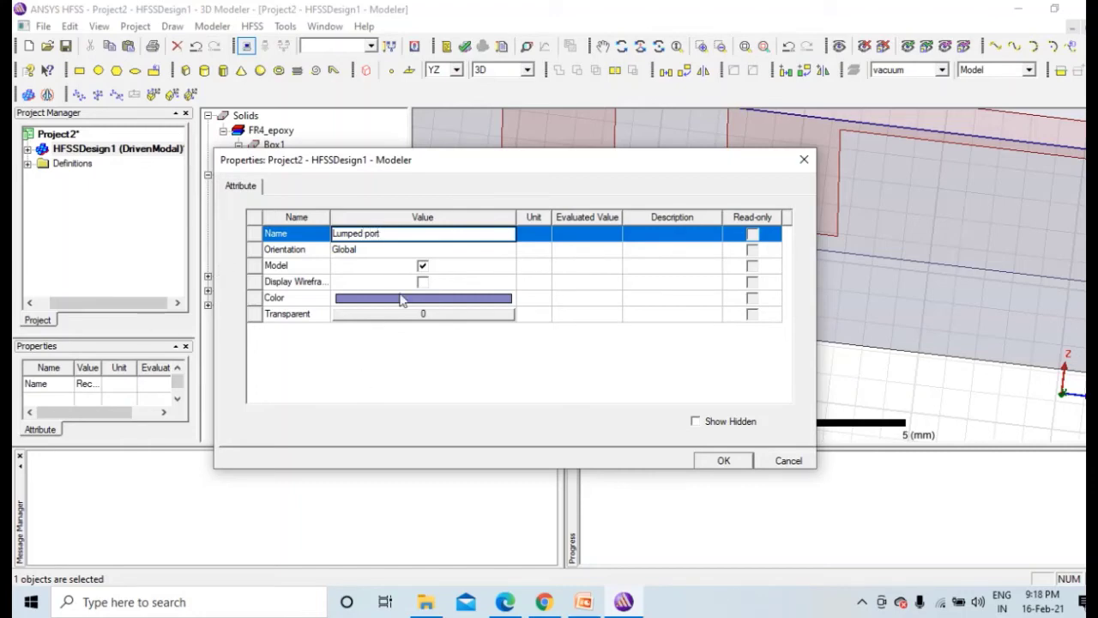
left_click(502, 367)
left_click(723, 461)
Step: Fit the whole board in view, deselect, and orbit to tilt it
scroll(666, 343, "down", 5)
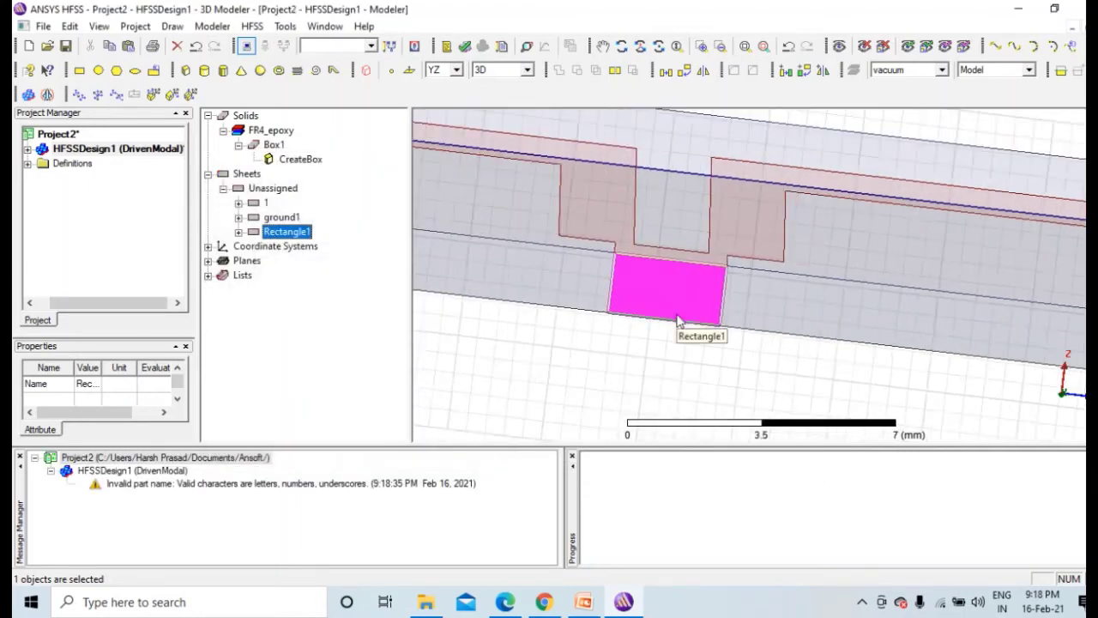
double_click(656, 348, "alt")
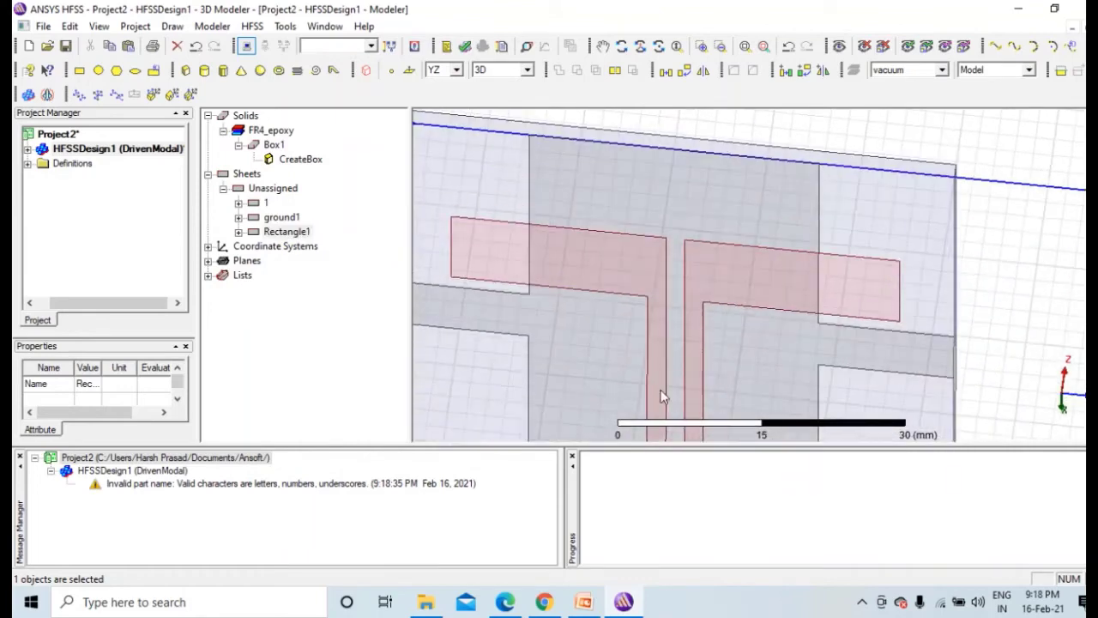
scroll(662, 392, "down", 3)
left_click(467, 301)
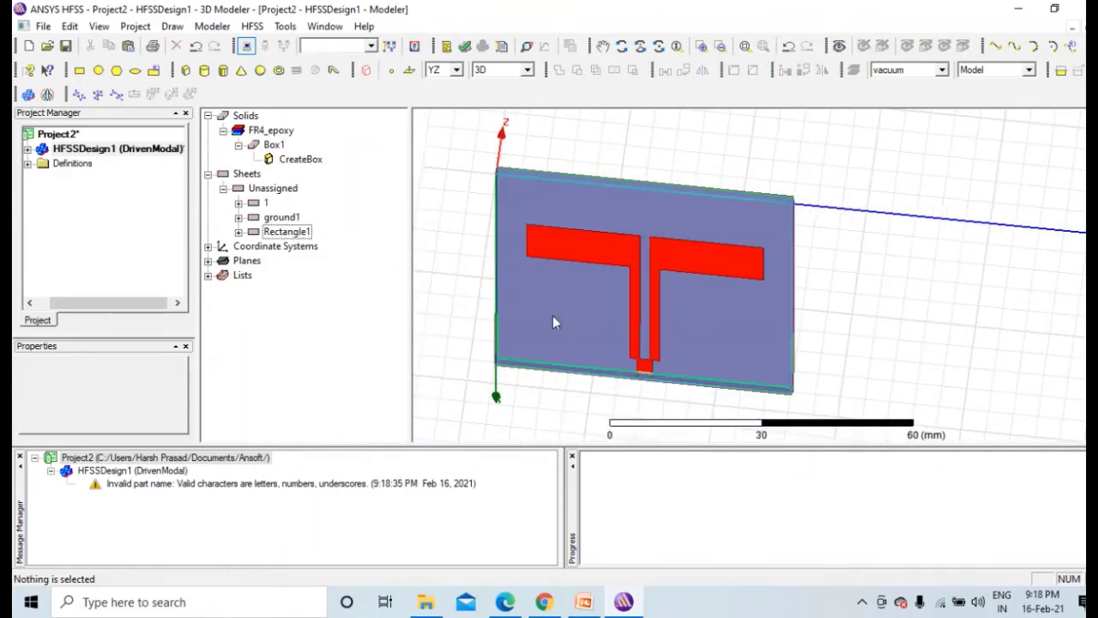
scroll(642, 291, "down", 2)
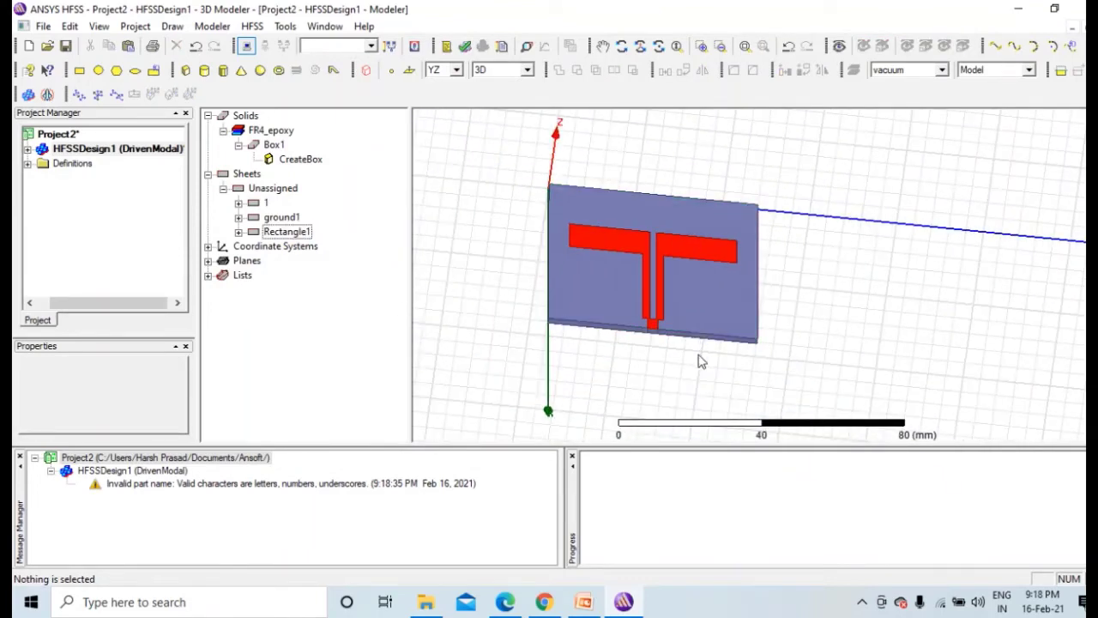
left_click_drag(701, 370, 674, 331, "alt")
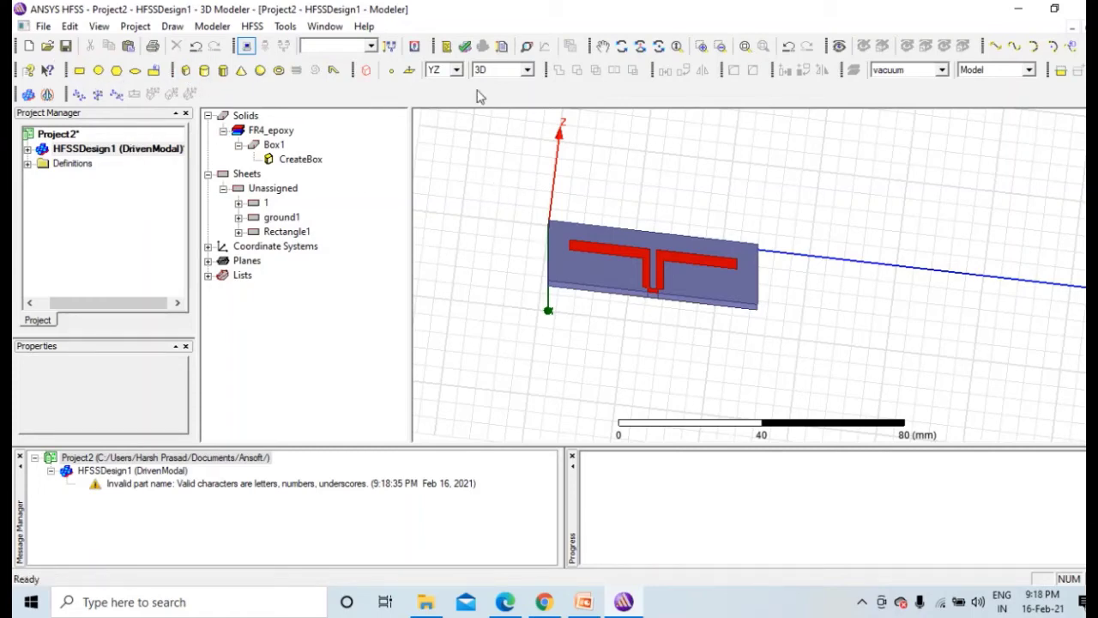
Step: On the XY plane, draw a vacuum box Box2 at -25, -25, 0 sized 170 × 115 × -130 mm
left_click(458, 71)
left_click(451, 85)
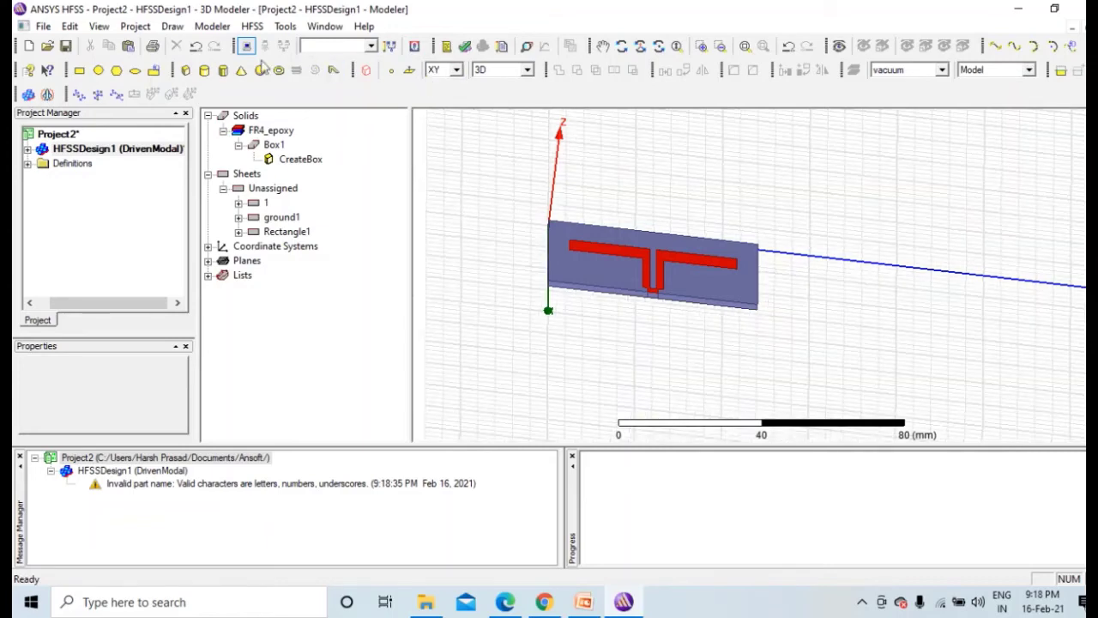
left_click(185, 71)
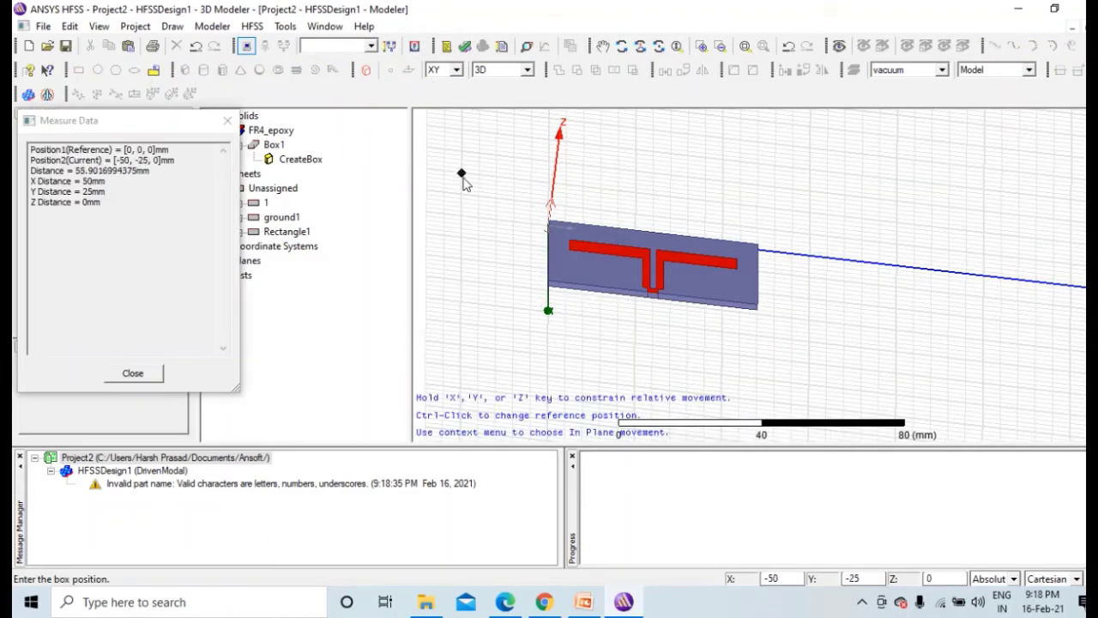
left_click(461, 195)
left_click(860, 386)
left_click(811, 334)
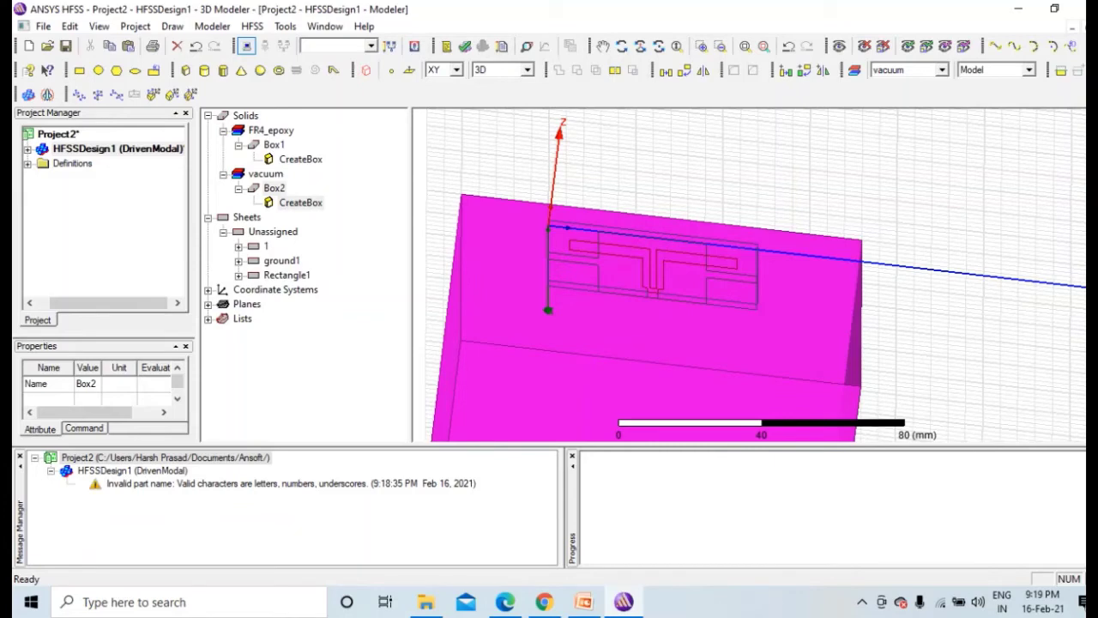
Step: Try renaming Box2 to 'radiation Box' (rejected) and set its transparency to 1
double_click(266, 174)
left_click(224, 174)
double_click(276, 188)
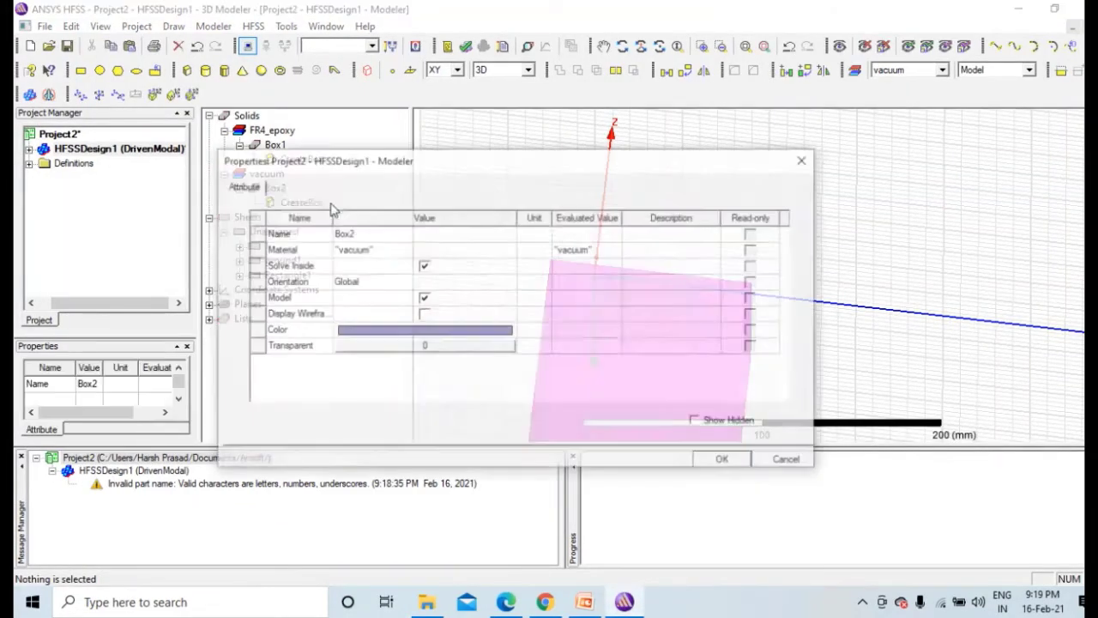
left_click(360, 233)
type("radiation B")
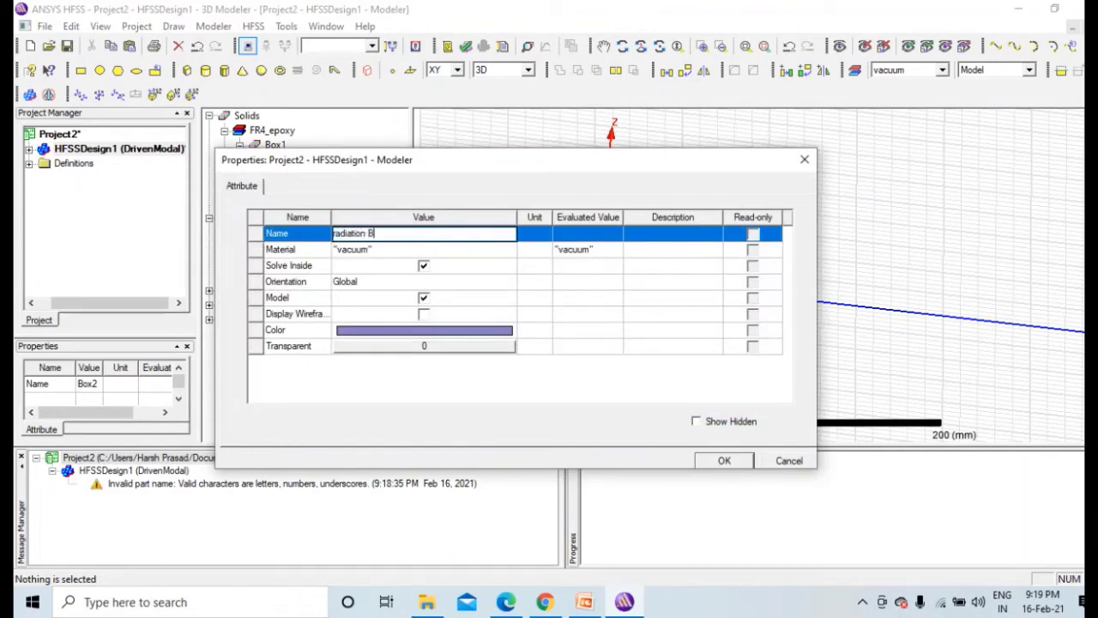
type("ox")
left_click(382, 344)
left_click_drag(424, 302, 558, 318)
left_click(476, 346)
left_click(429, 332)
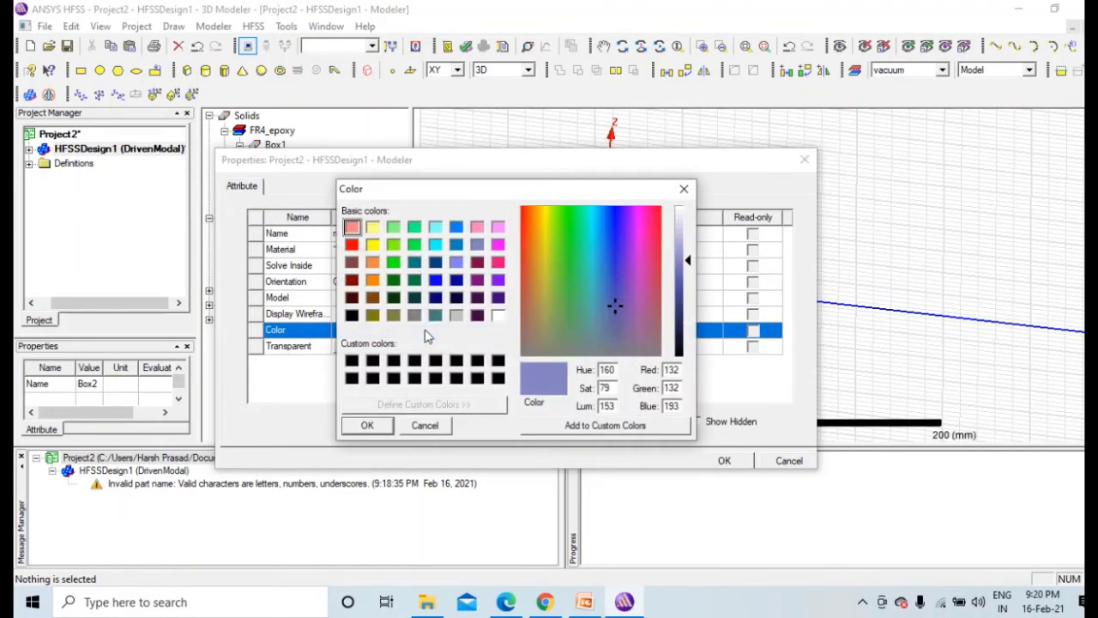
left_click(424, 426)
left_click(710, 460)
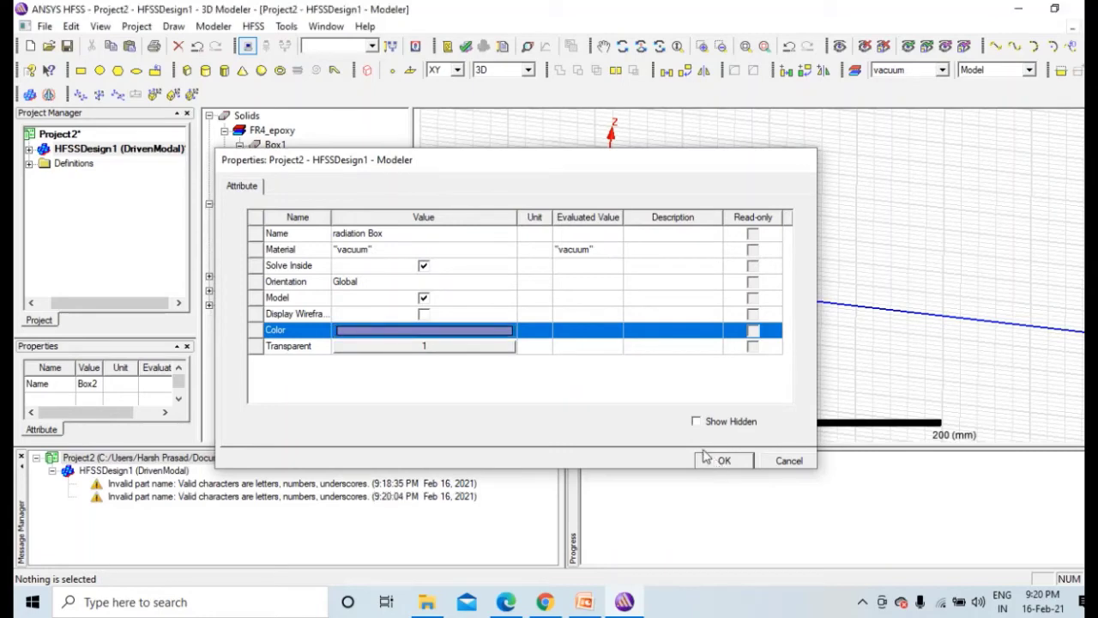
Step: Change Box2's creation position to -23, -23, -23 mm
left_click(241, 188)
double_click(301, 202)
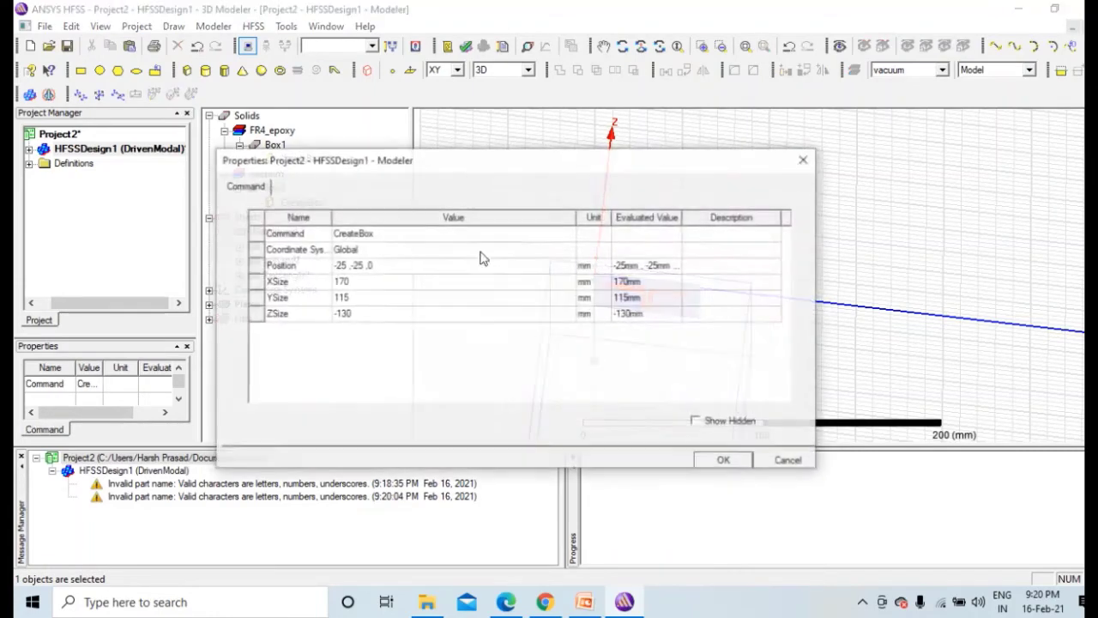
left_click(347, 266)
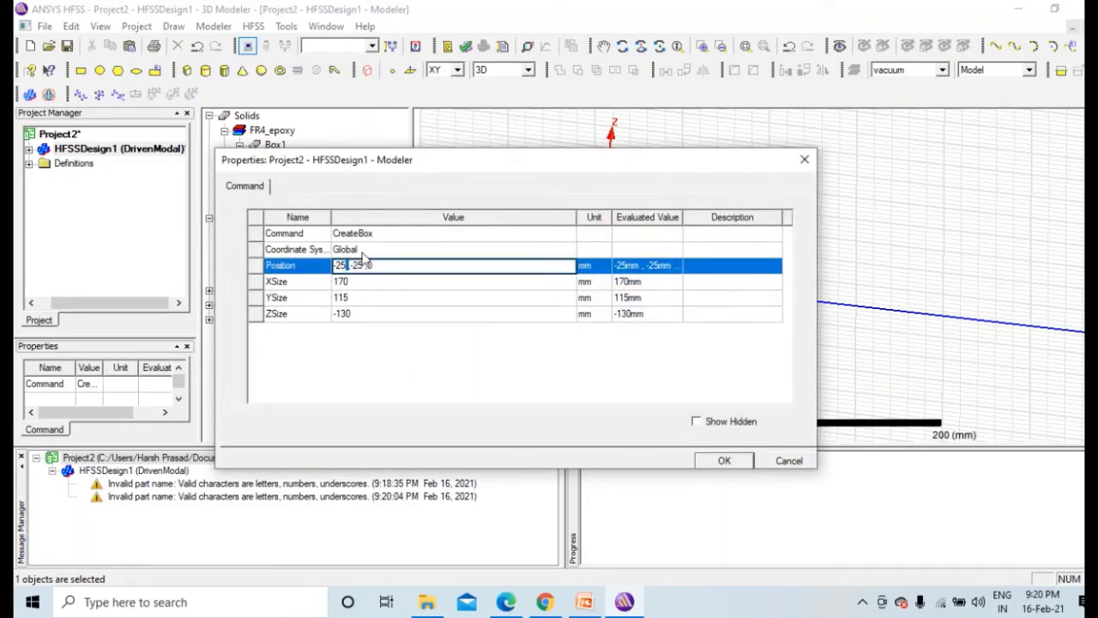
key("BackSpace")
type("3")
left_click(259, 274)
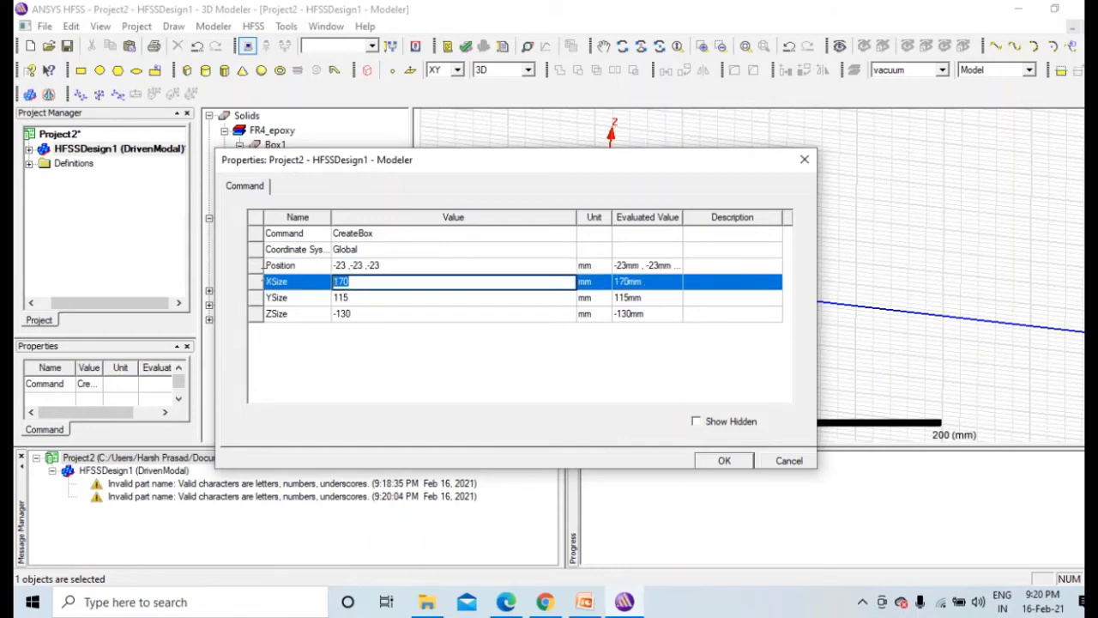
Step: Set Box2's sizes to 23*2+70, 23*2+60 and 23*2+1.6 mm, then orbit to inspect it
key("BackSpace")
key("Tab")
type("23")
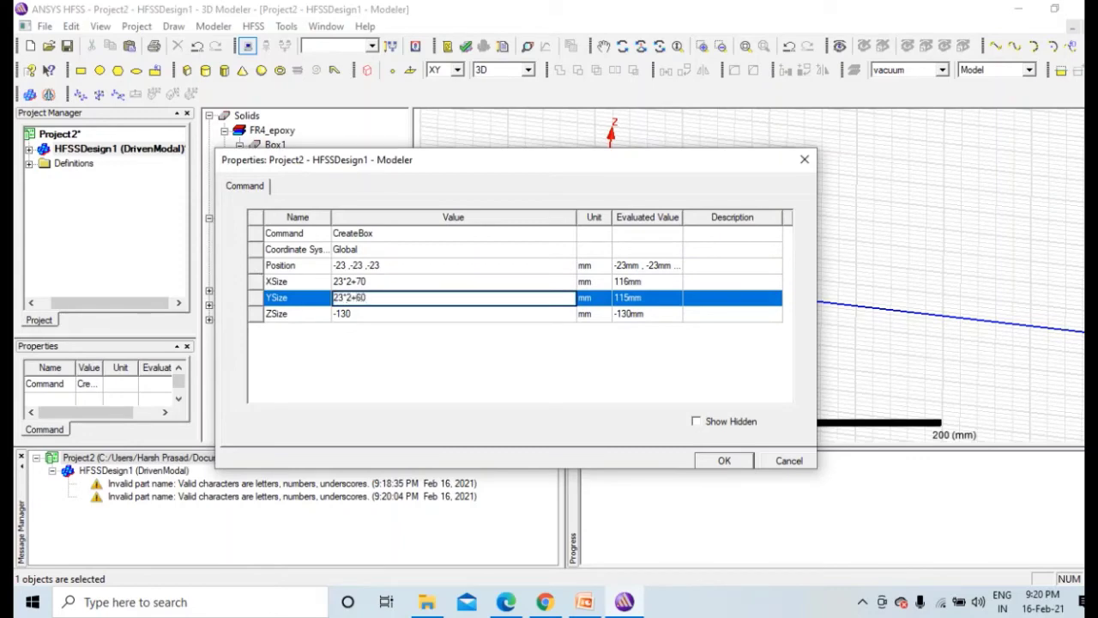
key("Tab")
type("23")
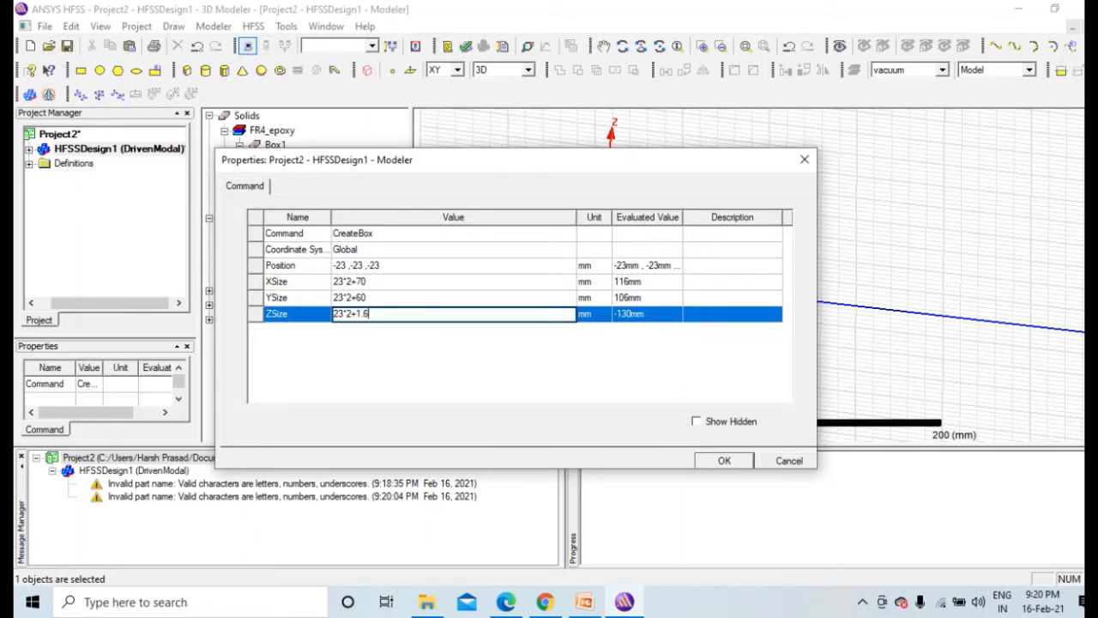
left_click(716, 470)
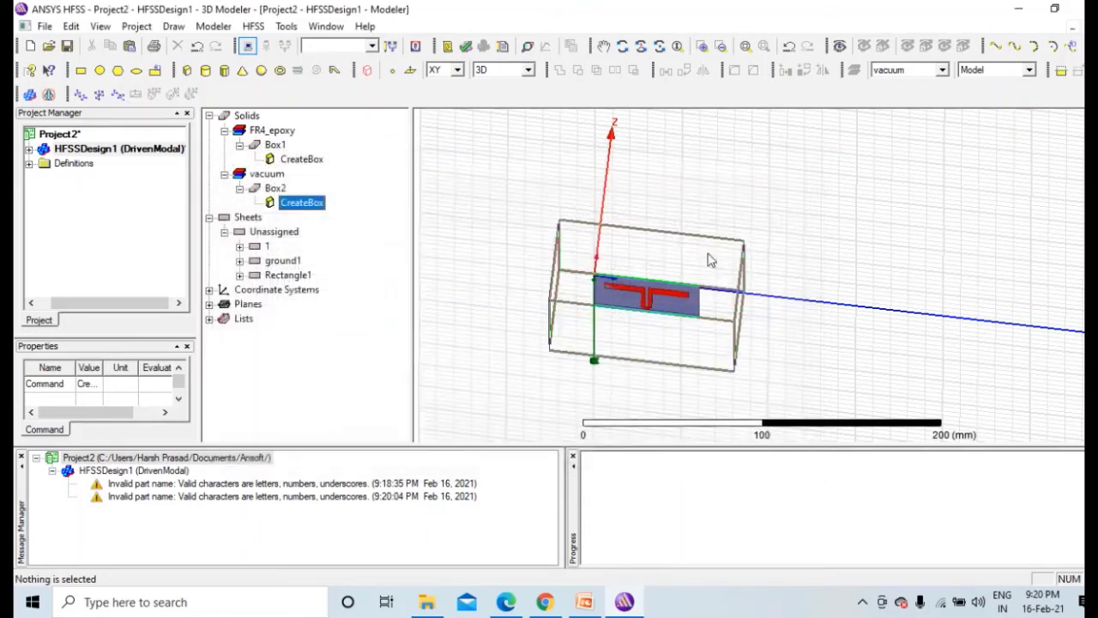
left_click_drag(627, 372, 798, 278, "alt")
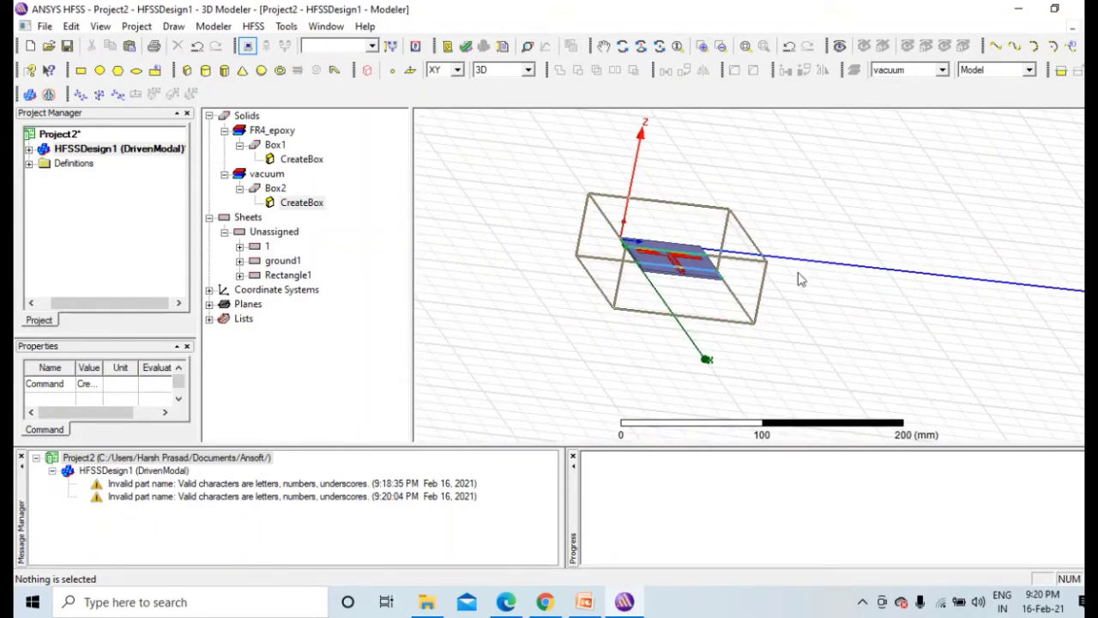
left_click_drag(721, 341, 686, 283, "alt")
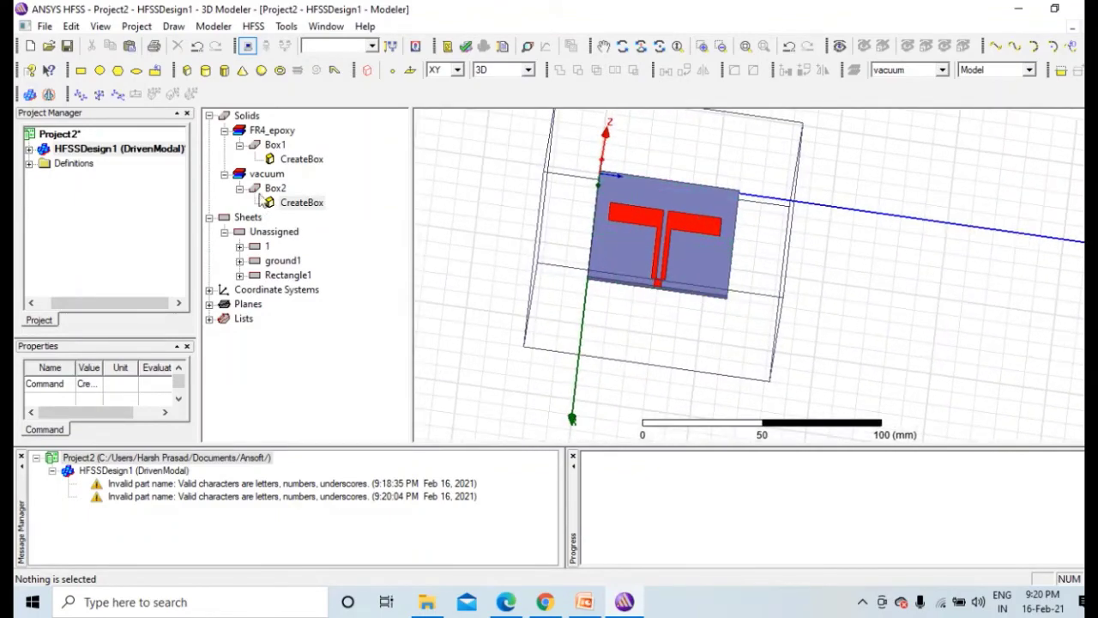
Step: Assign the T-shaped patch sheet 1 a Perfect E boundary, PerfE1
left_click(261, 247)
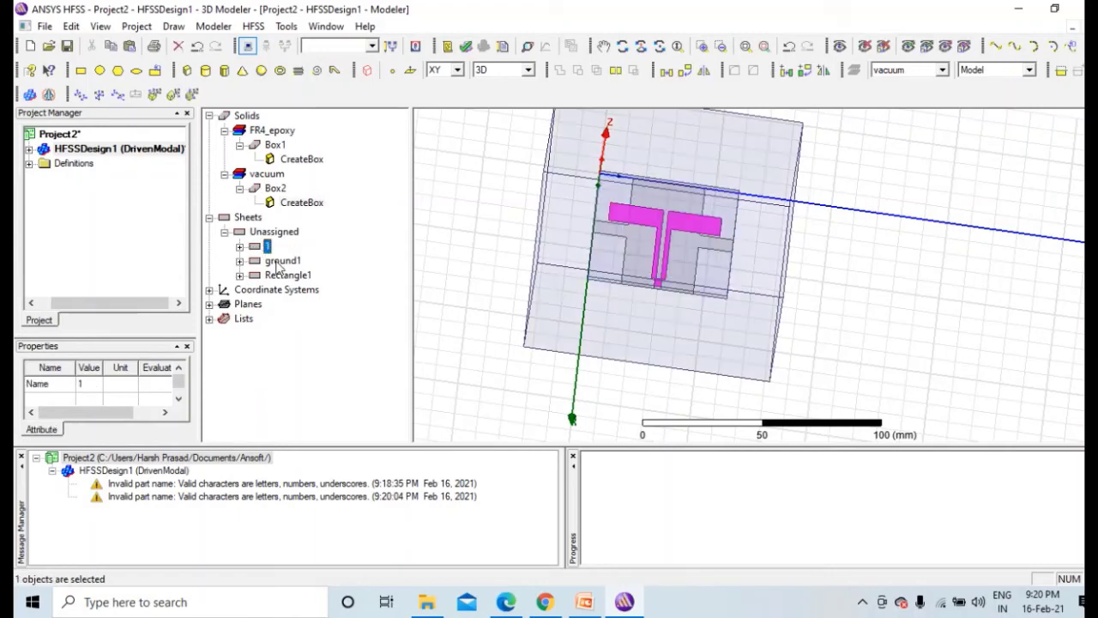
left_click(277, 262)
left_click(267, 247)
right_click(268, 248)
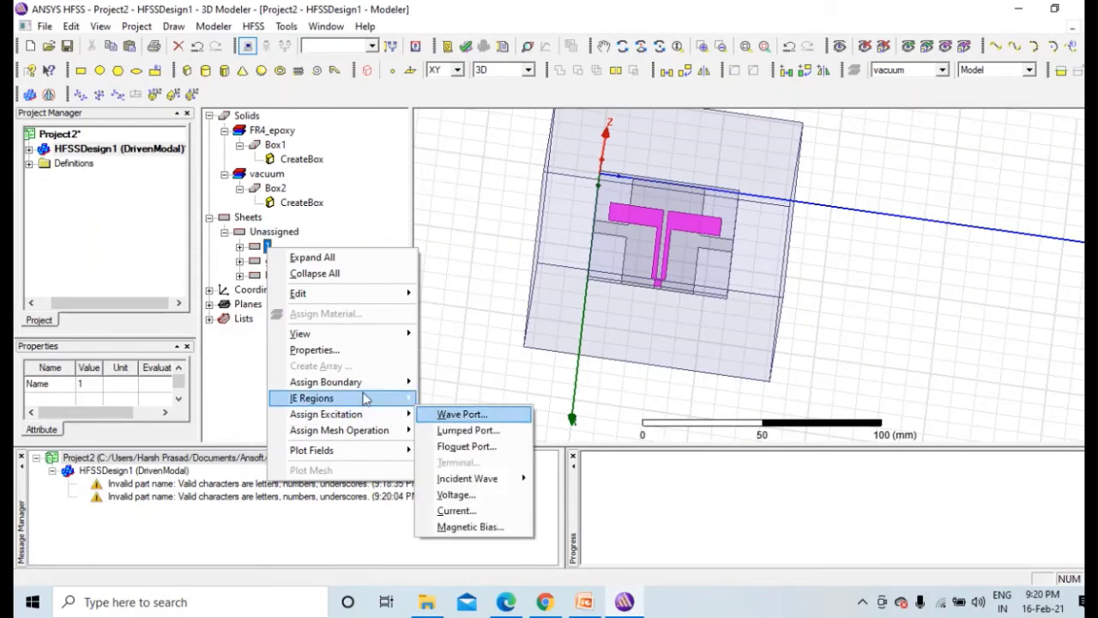
mouse_move(382, 383)
left_click(454, 383)
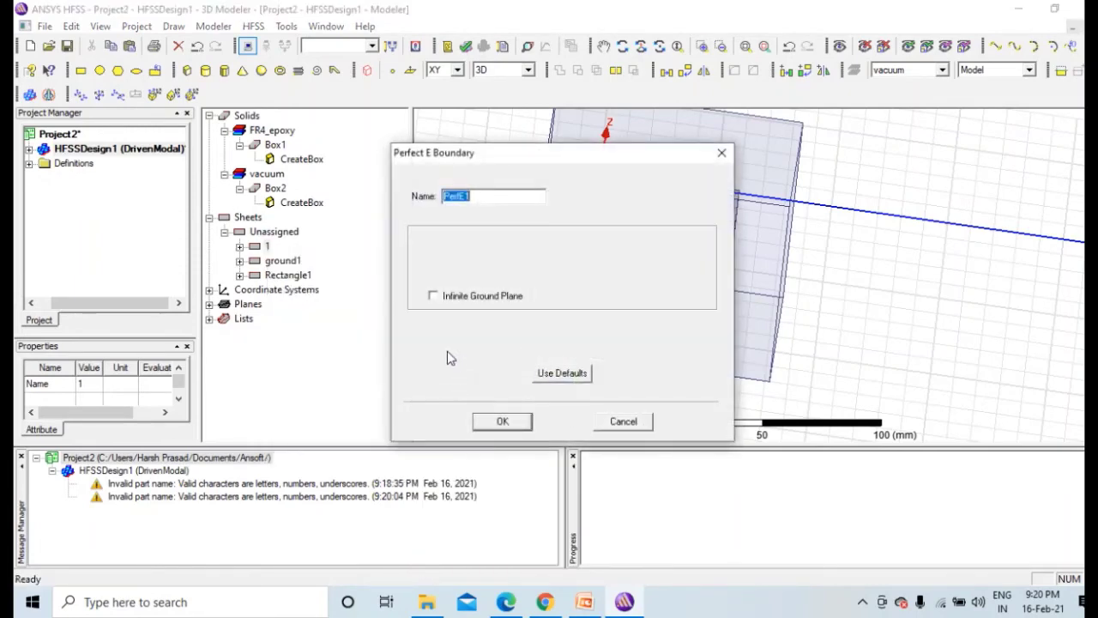
left_click(488, 421)
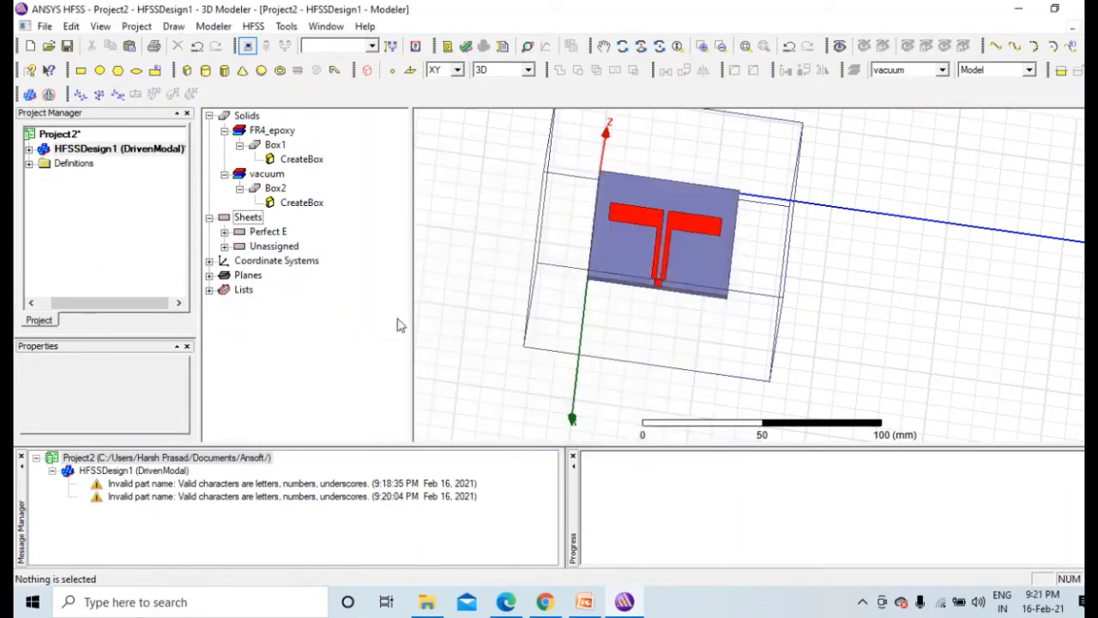
Step: Assign the ground1 sheet a Perfect E boundary, PerfE2, leaving Rectangle1 selected
left_click(224, 246)
left_click(274, 261)
right_click(278, 261)
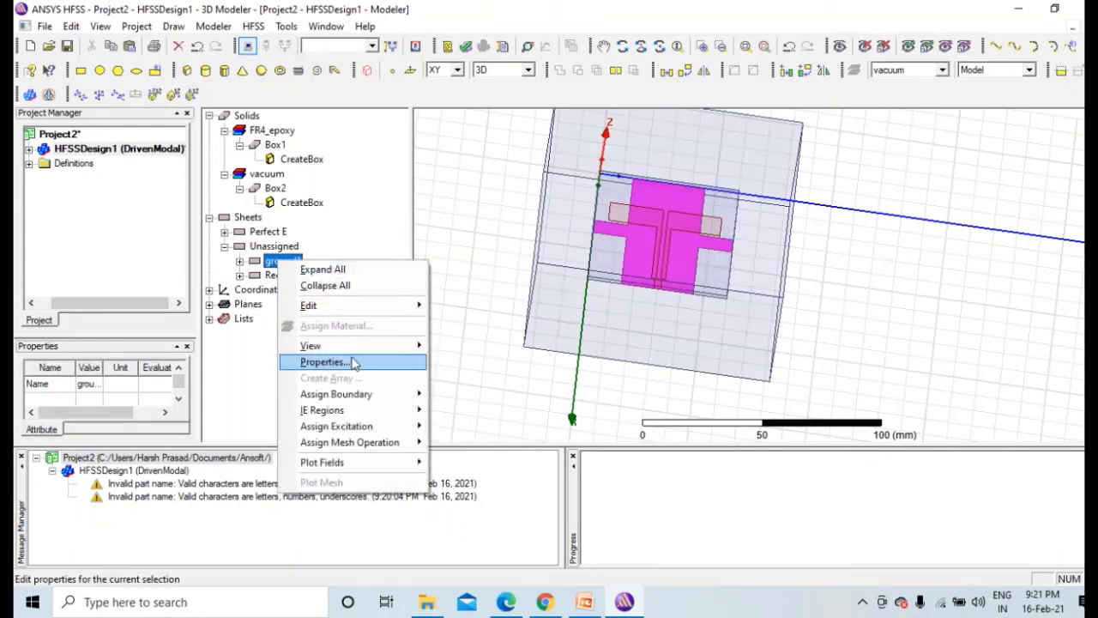
mouse_move(336, 393)
left_click(453, 394)
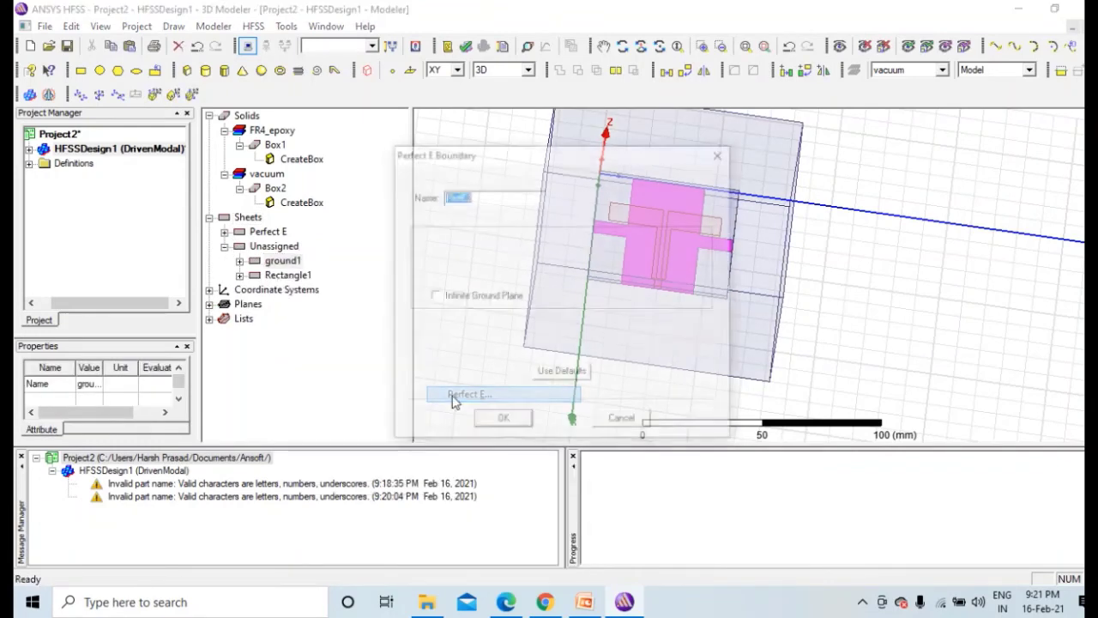
left_click(502, 421)
left_click(224, 246)
left_click(276, 261)
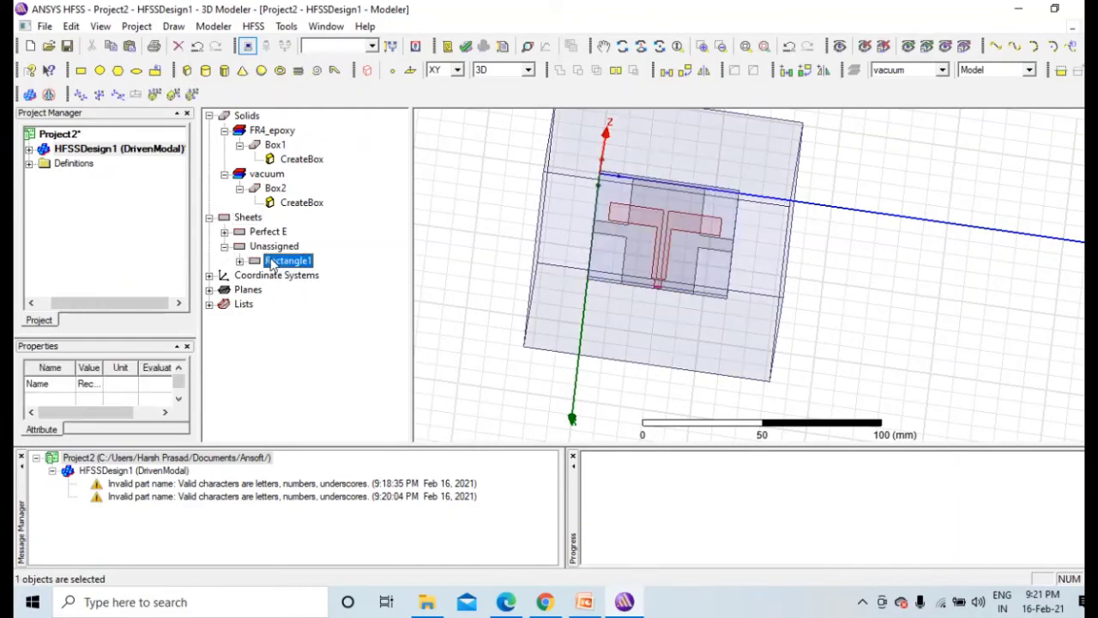
Step: Start a lumped port excitation on the Rectangle1 feed sheet
left_click_drag(619, 353, 669, 292, "alt")
scroll(664, 274, "up", 3)
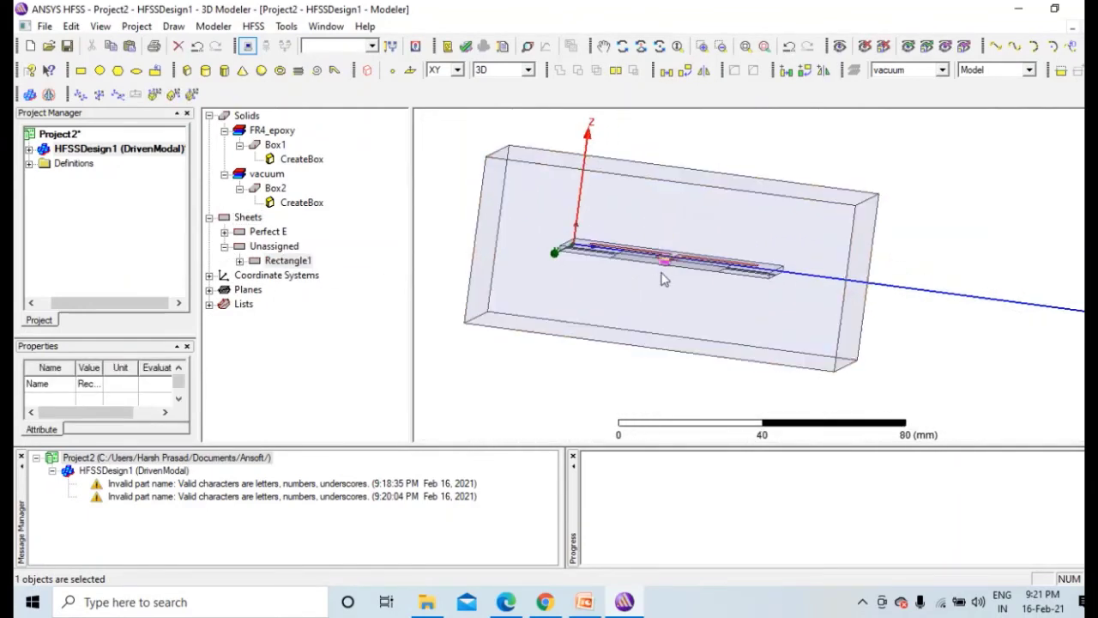
left_click(266, 262)
right_click(263, 261)
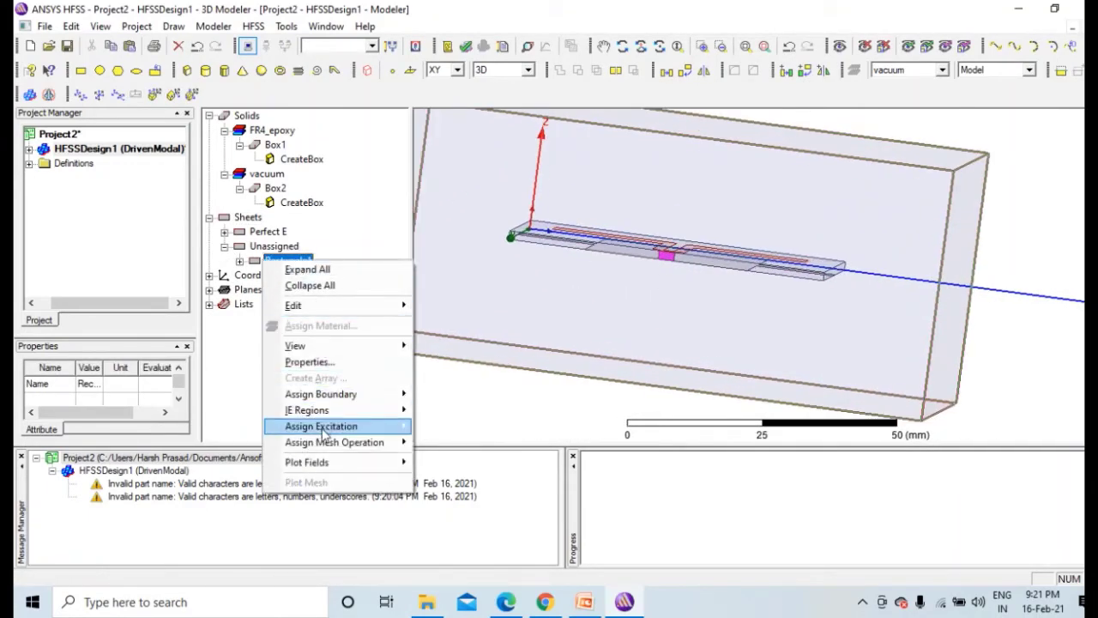
mouse_move(335, 426)
left_click(461, 442)
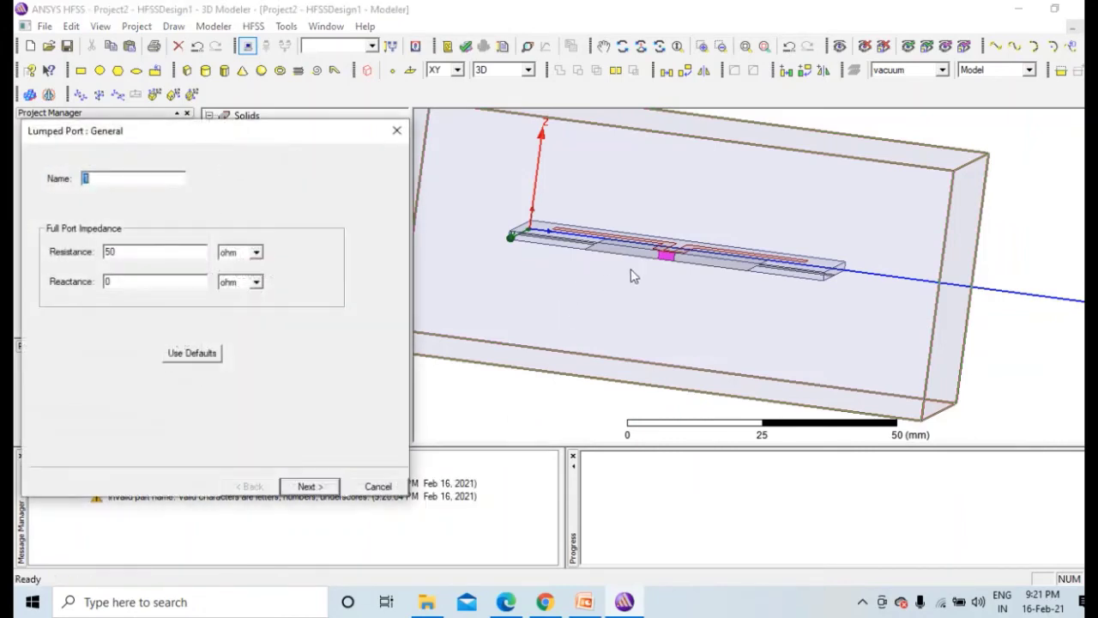
left_click(308, 486)
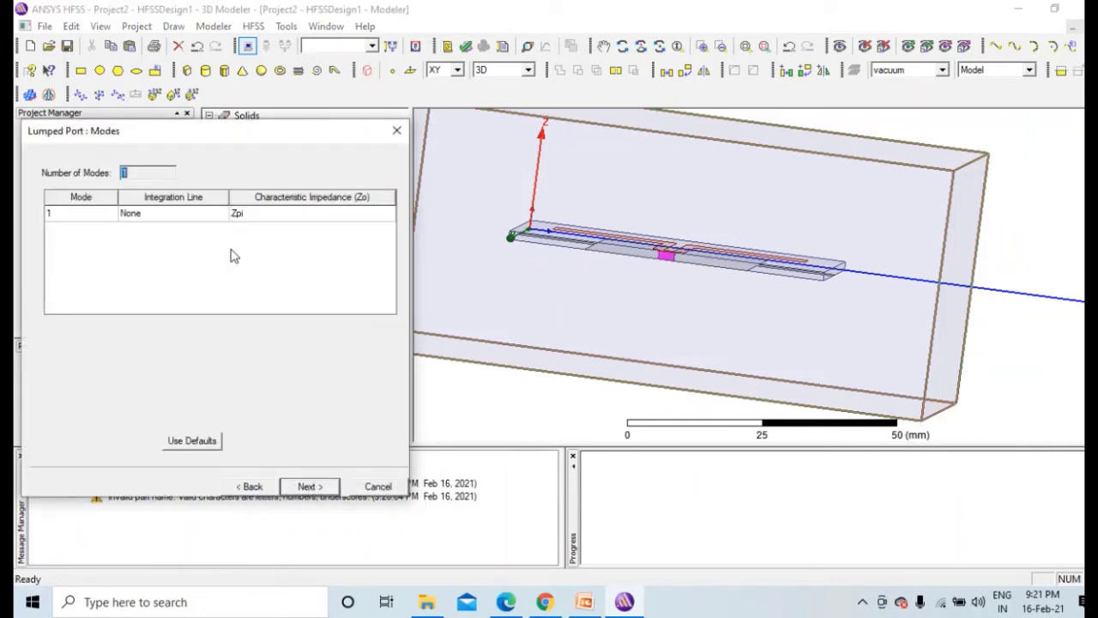
Step: Draw the port's integration line from the rectangle's bottom edge centre to its top edge centre, then finish the port
left_click(173, 223)
left_click(159, 238)
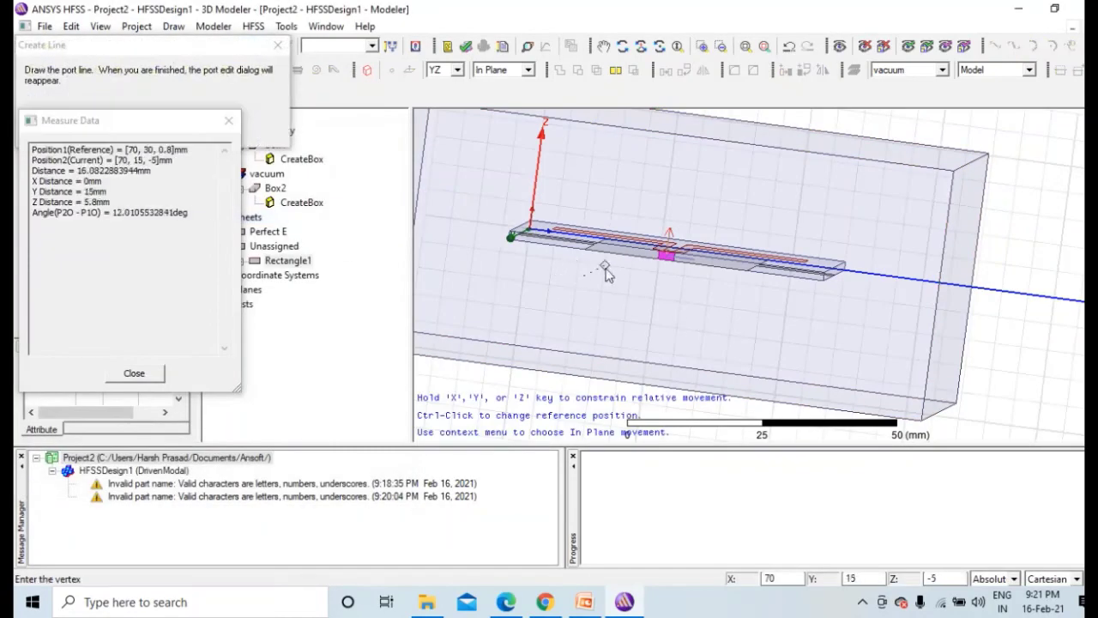
scroll(604, 272, "up", 4)
left_click(664, 302)
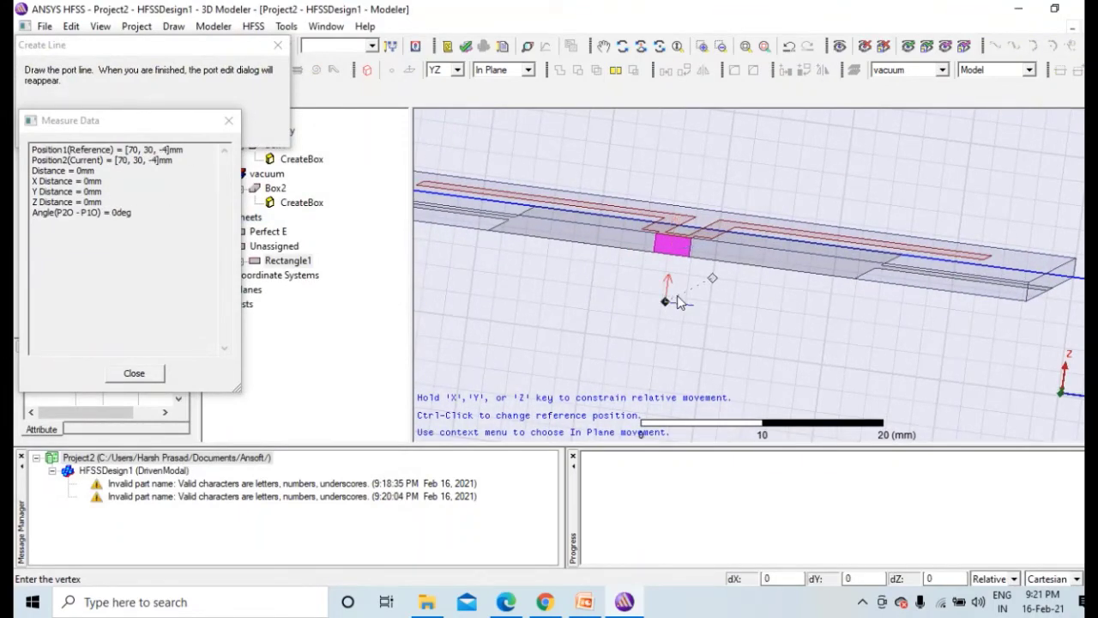
key("Escape")
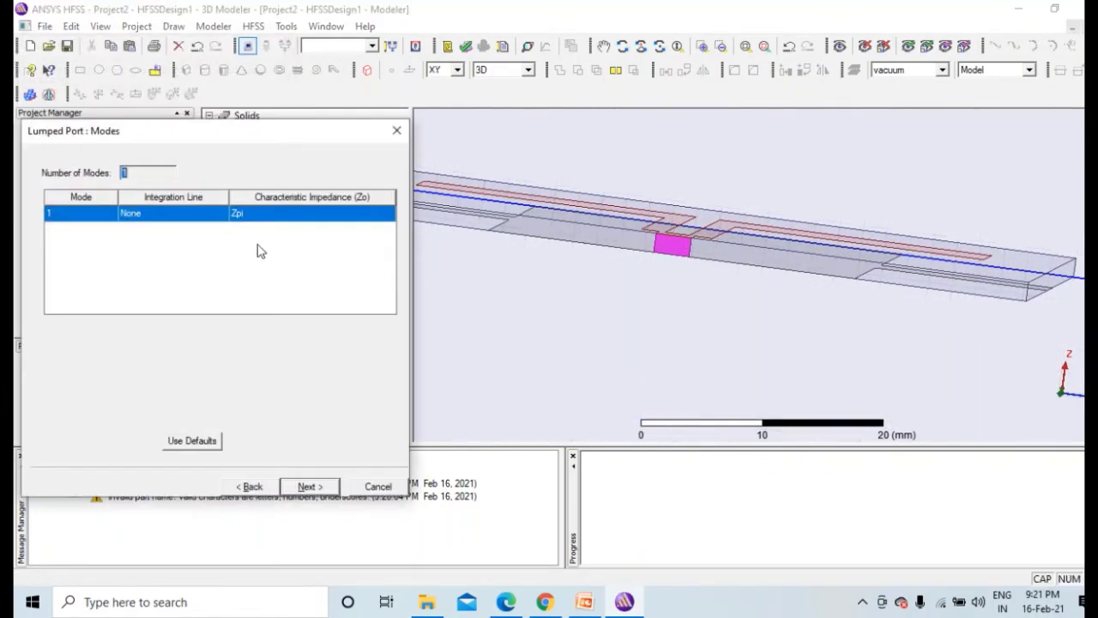
left_click(176, 221)
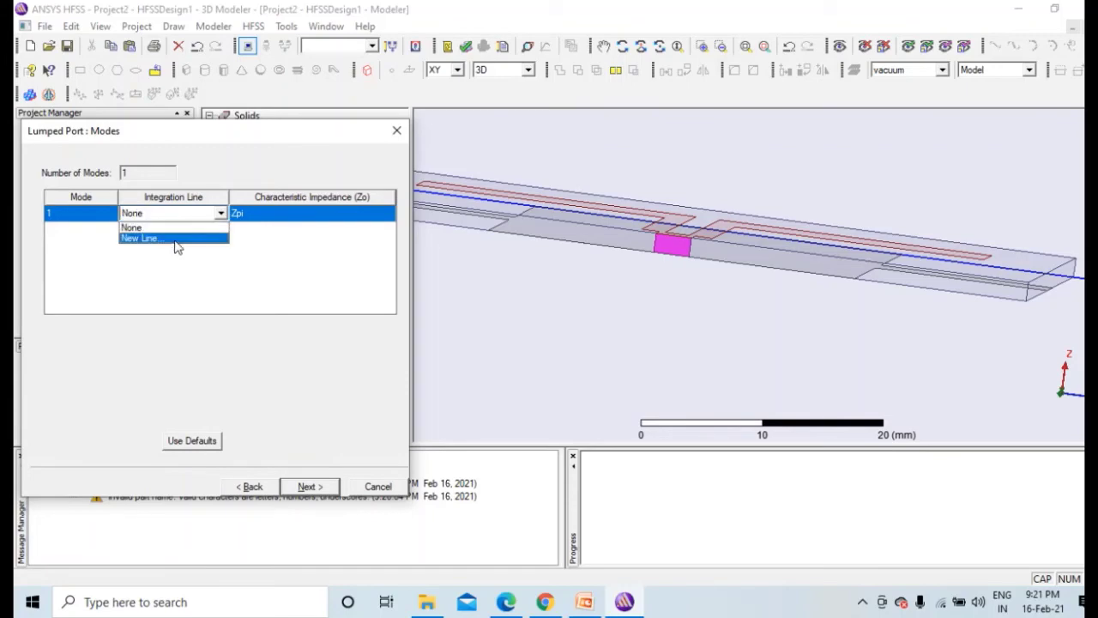
left_click(176, 241)
scroll(611, 262, "up", 7)
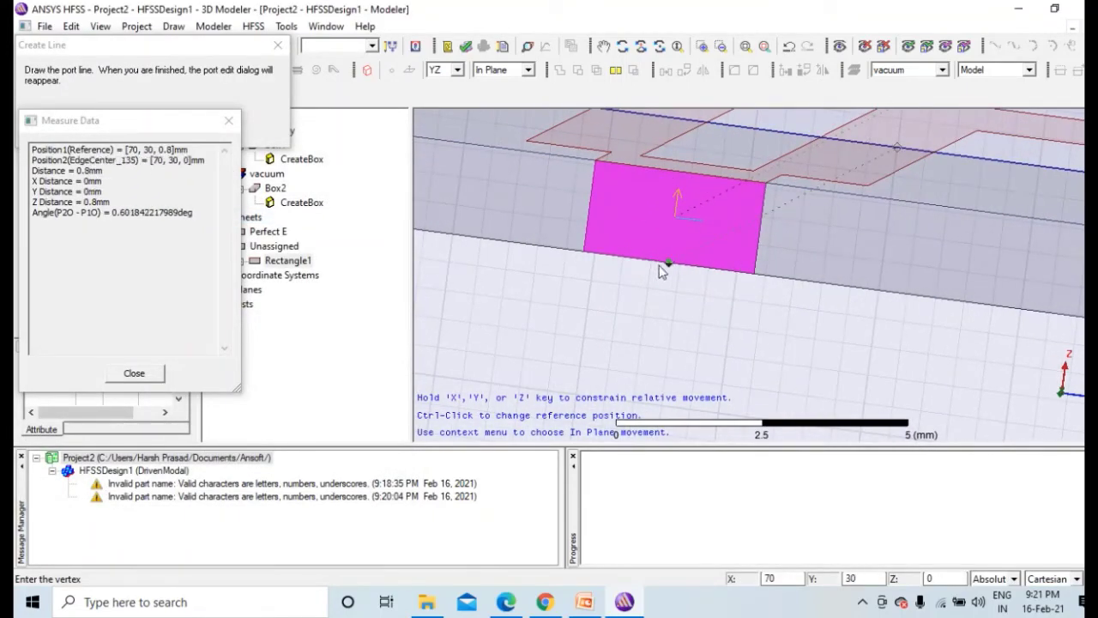
left_click_drag(667, 271, 678, 259, "alt")
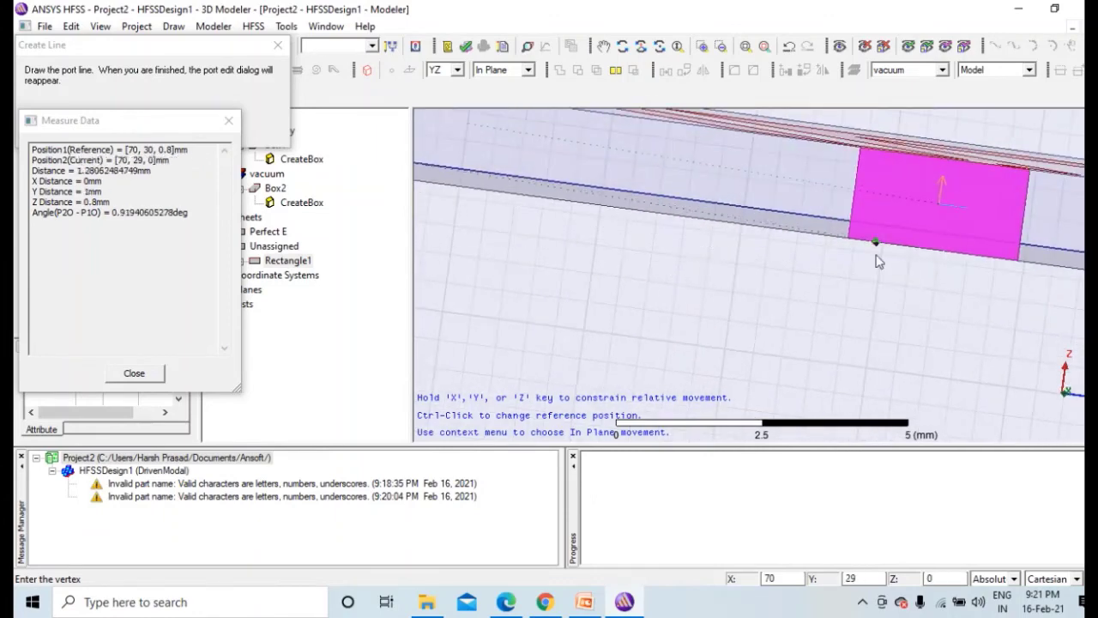
left_click(935, 251)
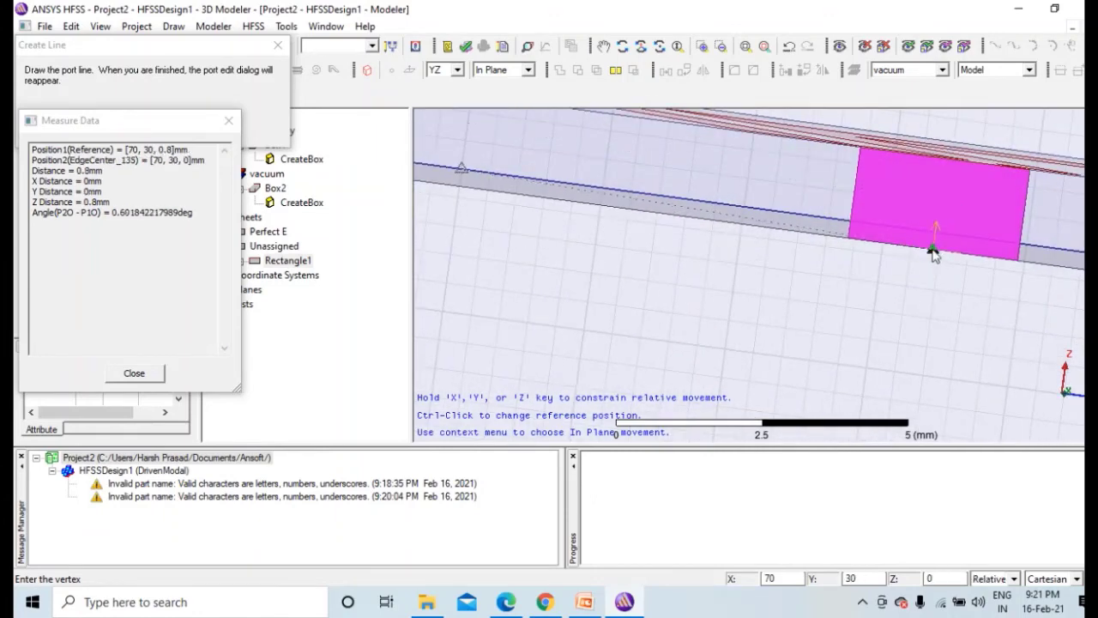
left_click(948, 153)
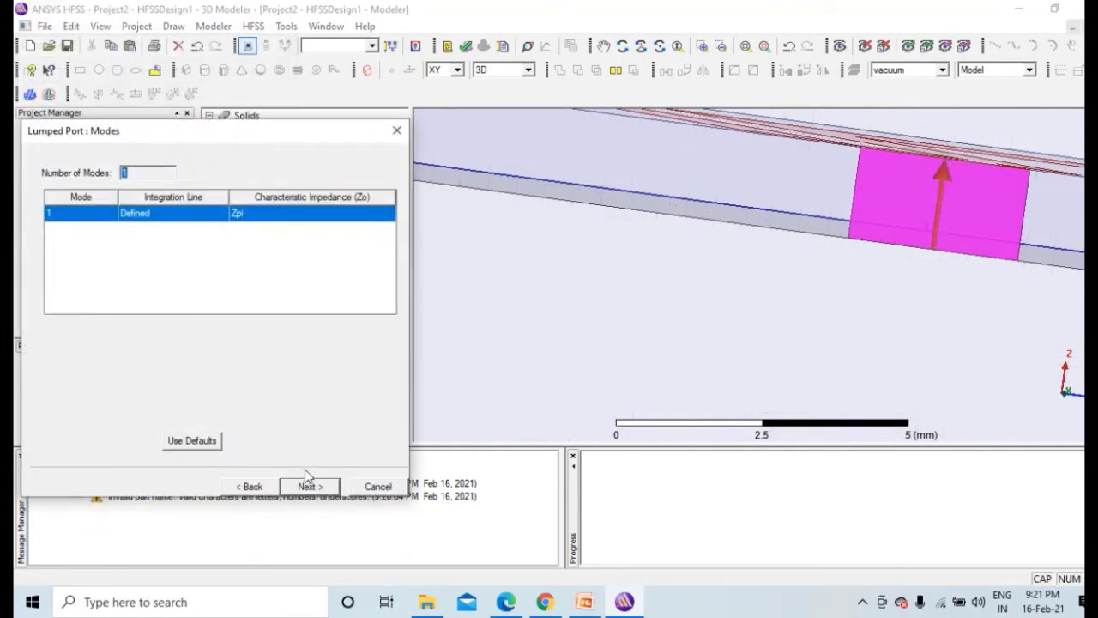
left_click(312, 486)
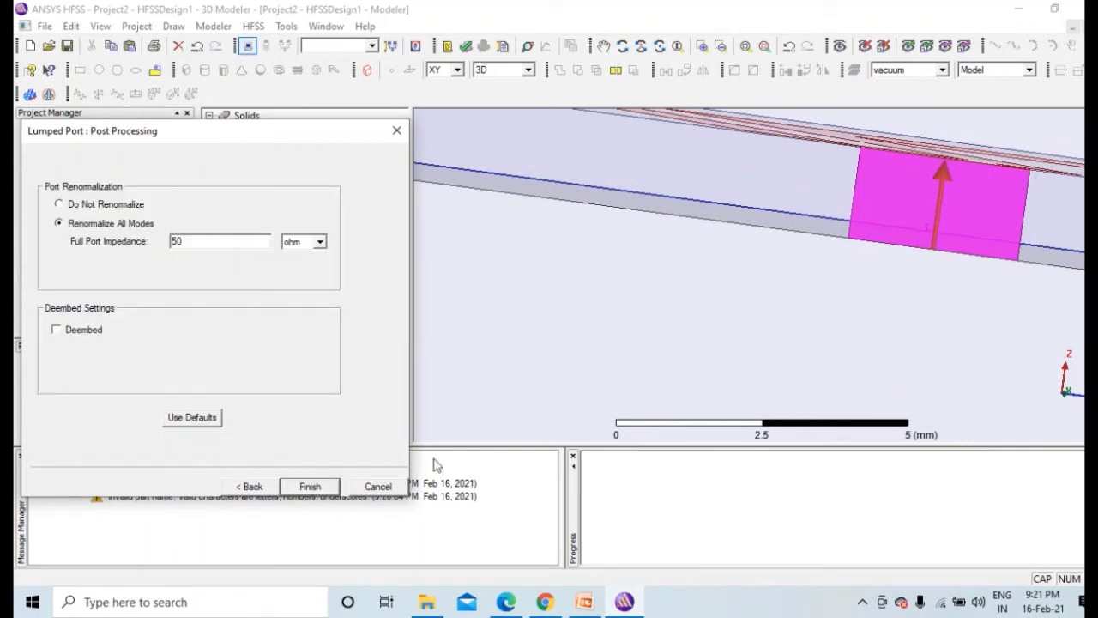
left_click(310, 486)
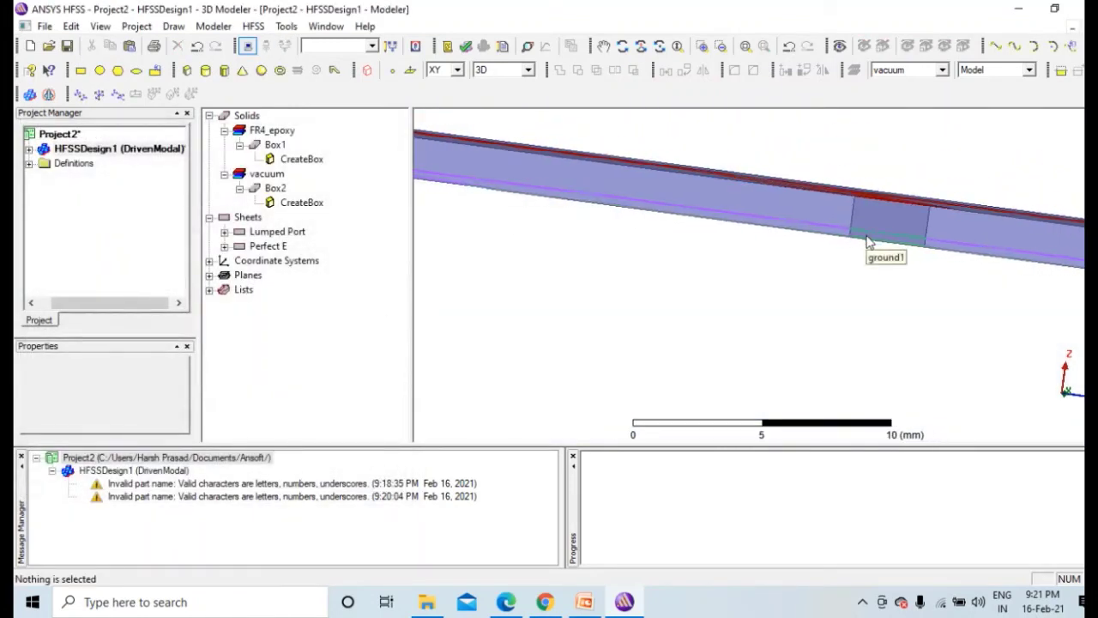
Step: Orbit to an oblique top view and tidy the model tree down to the vacuum Box2
scroll(816, 284, "down", 5)
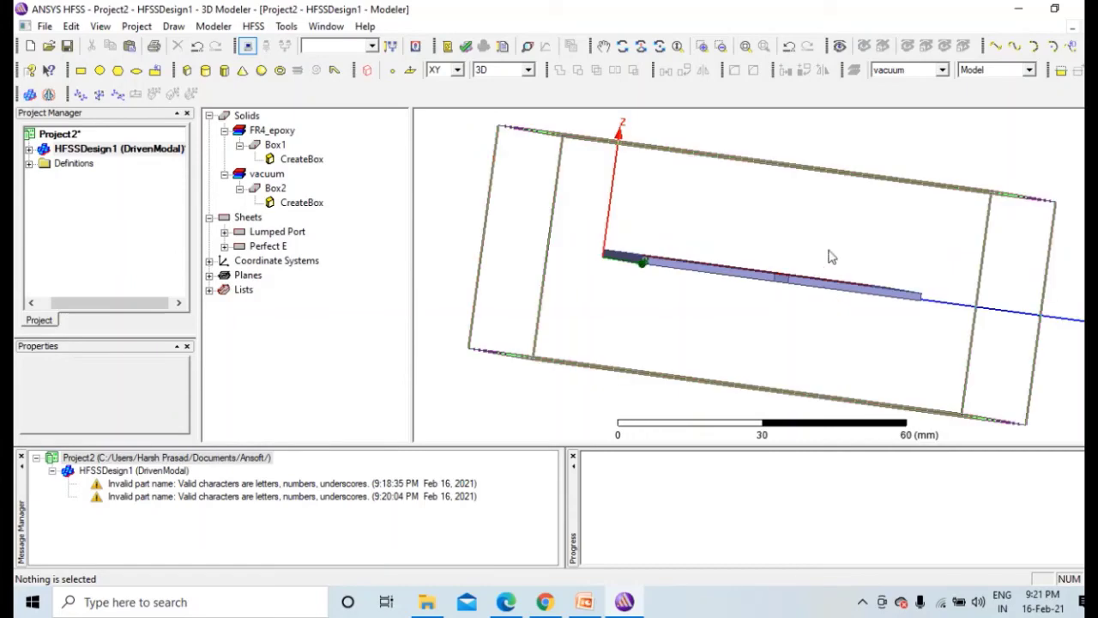
left_click_drag(794, 301, 764, 395, "alt")
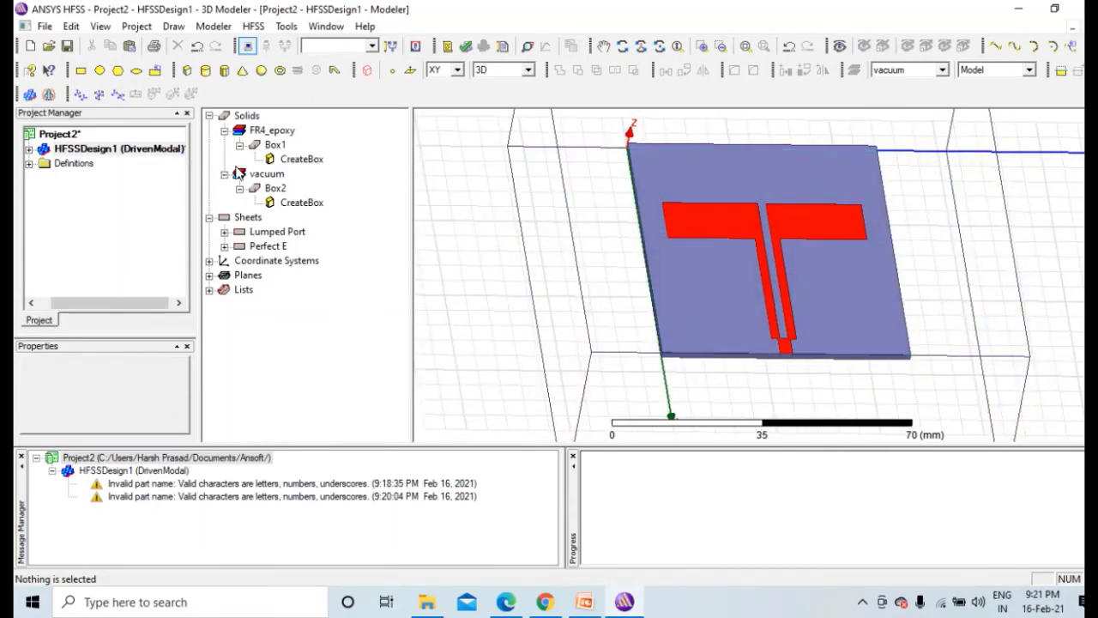
left_click(239, 145)
left_click(224, 131)
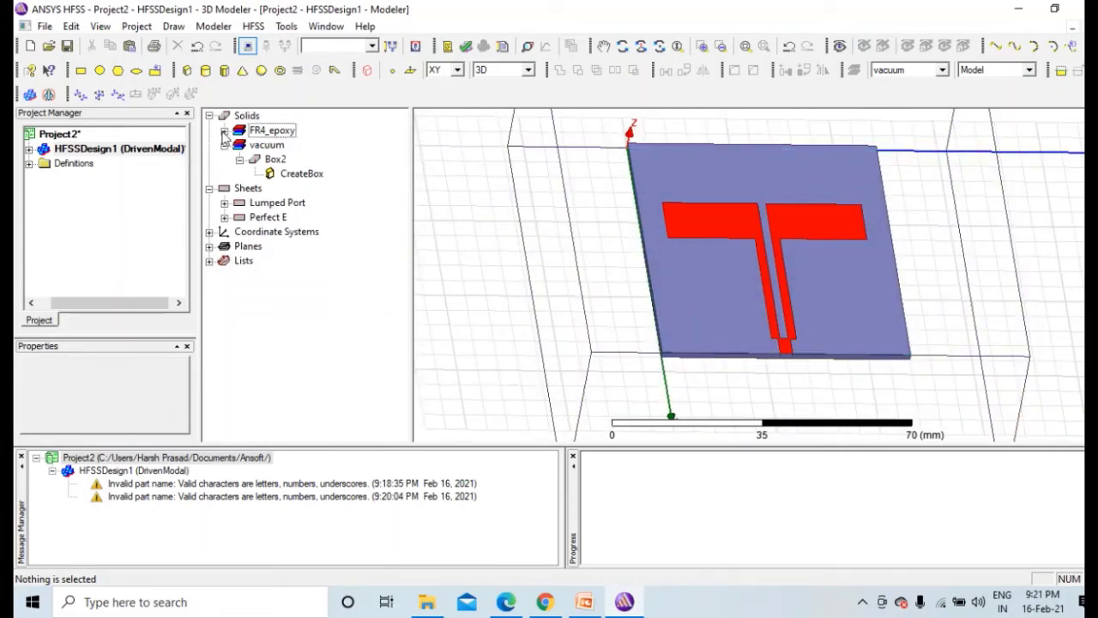
left_click(275, 159)
left_click(241, 159)
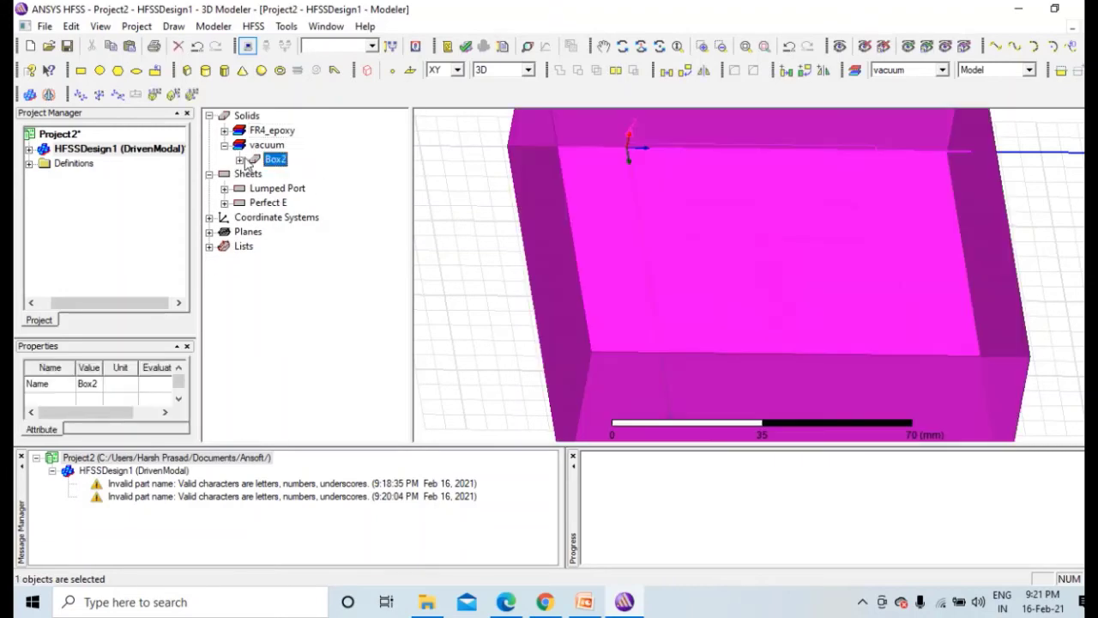
left_click(224, 145)
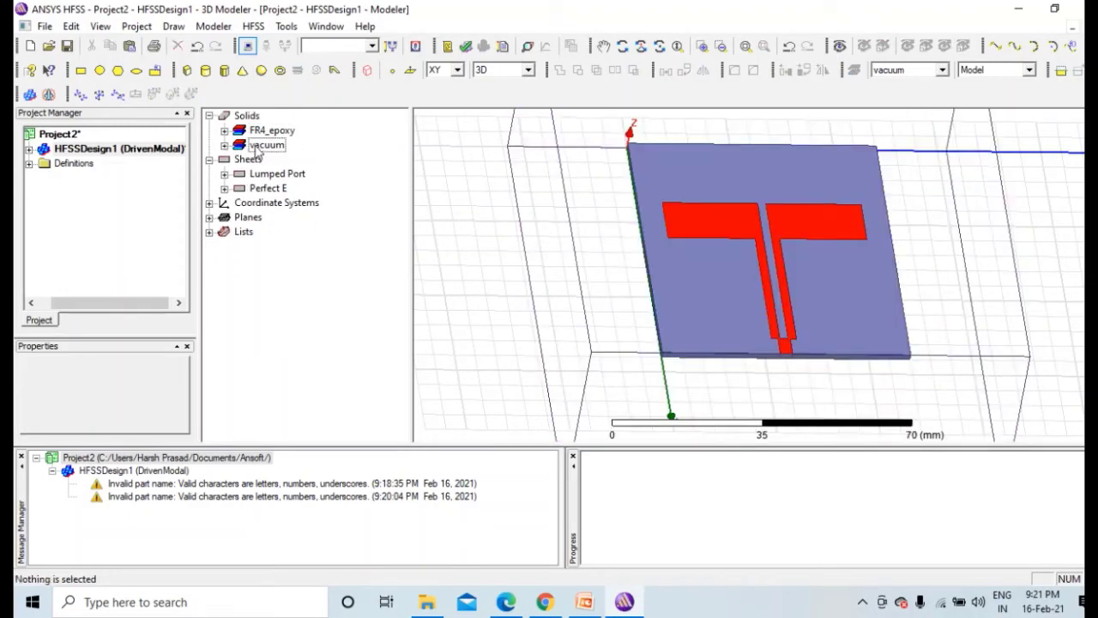
left_click(225, 146)
Step: Assign Box2 a radiation boundary named Rad1
right_click(266, 161)
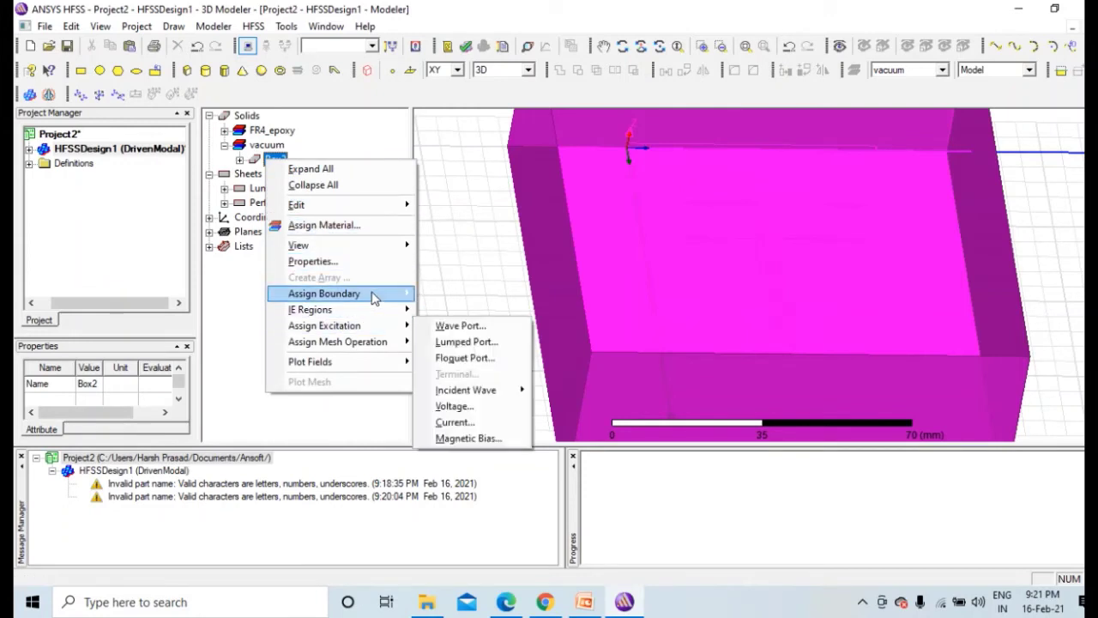
mouse_move(395, 293)
left_click(456, 390)
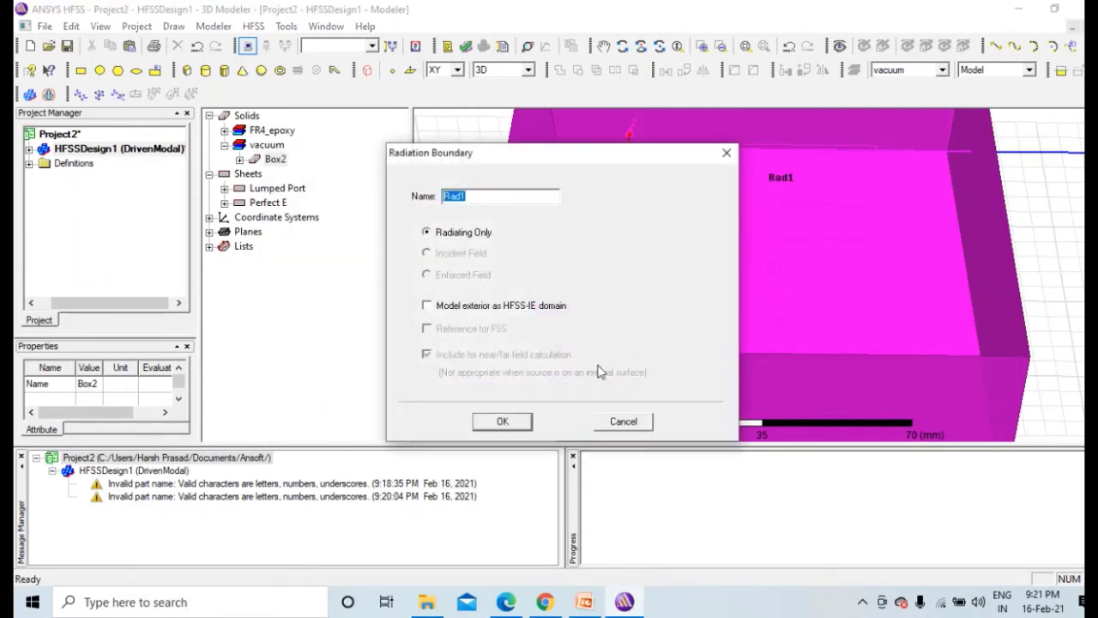
left_click(503, 424)
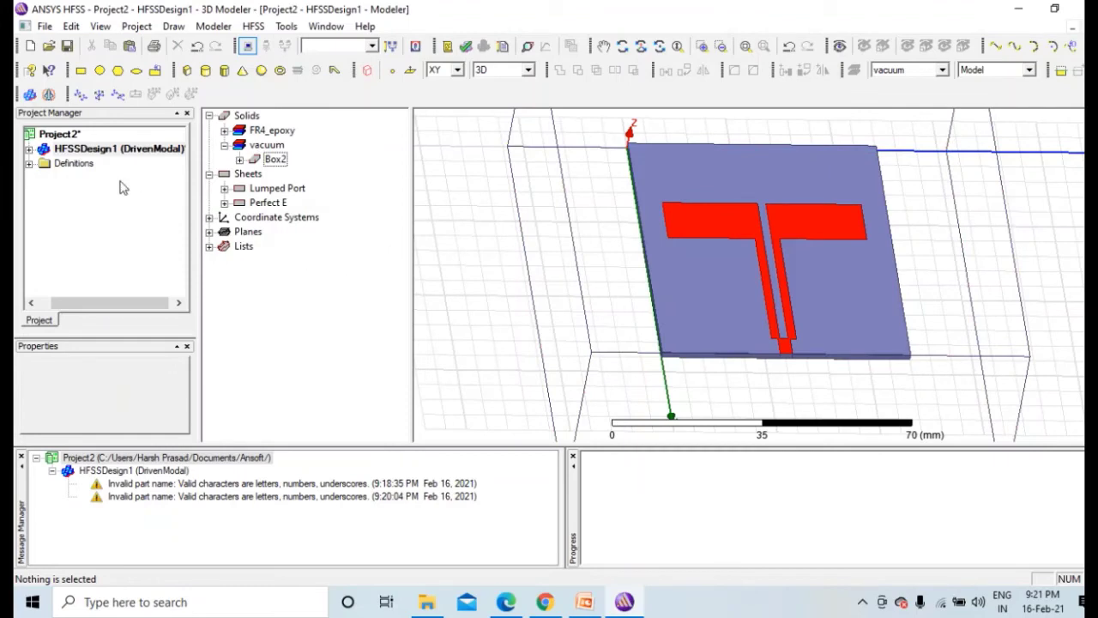
left_click_drag(115, 299, 98, 299)
double_click(94, 148)
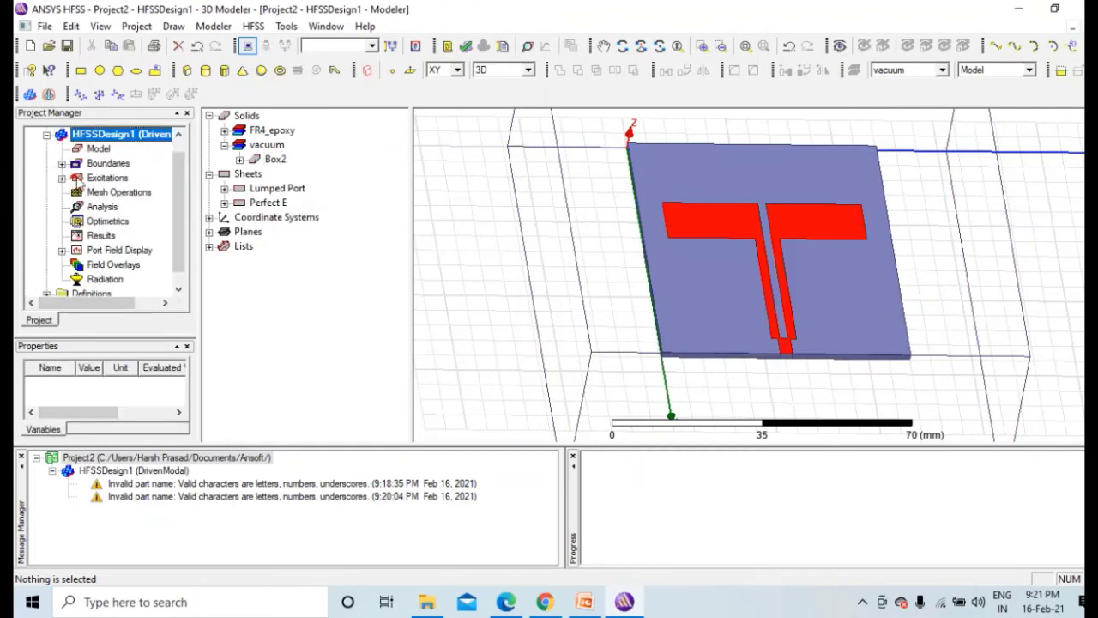
left_click(62, 163)
left_click(106, 178)
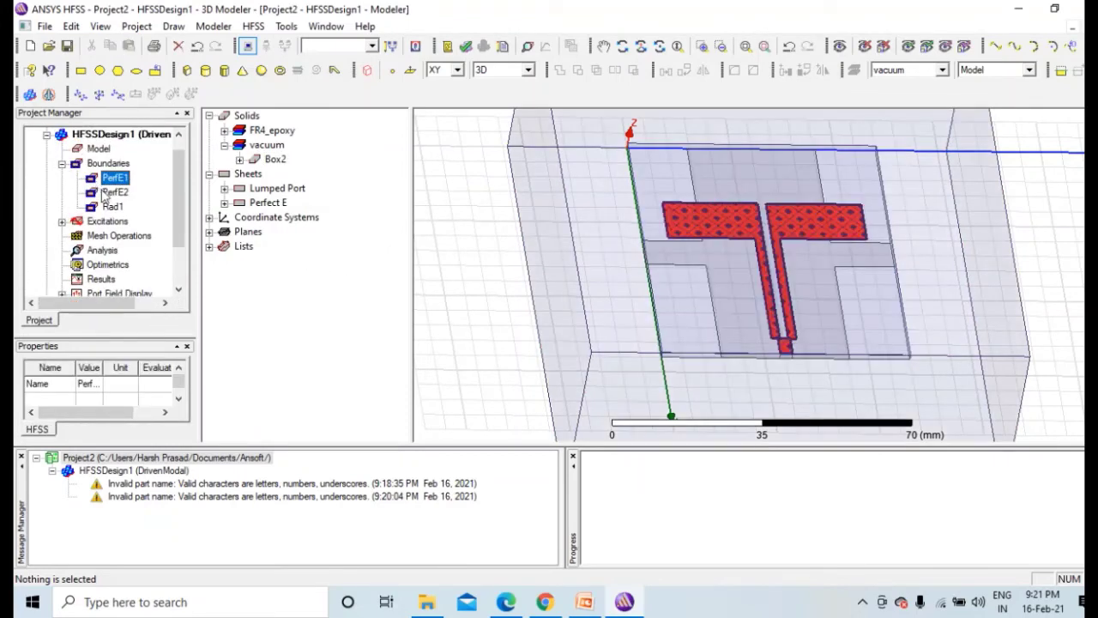
left_click(113, 192)
left_click(112, 207)
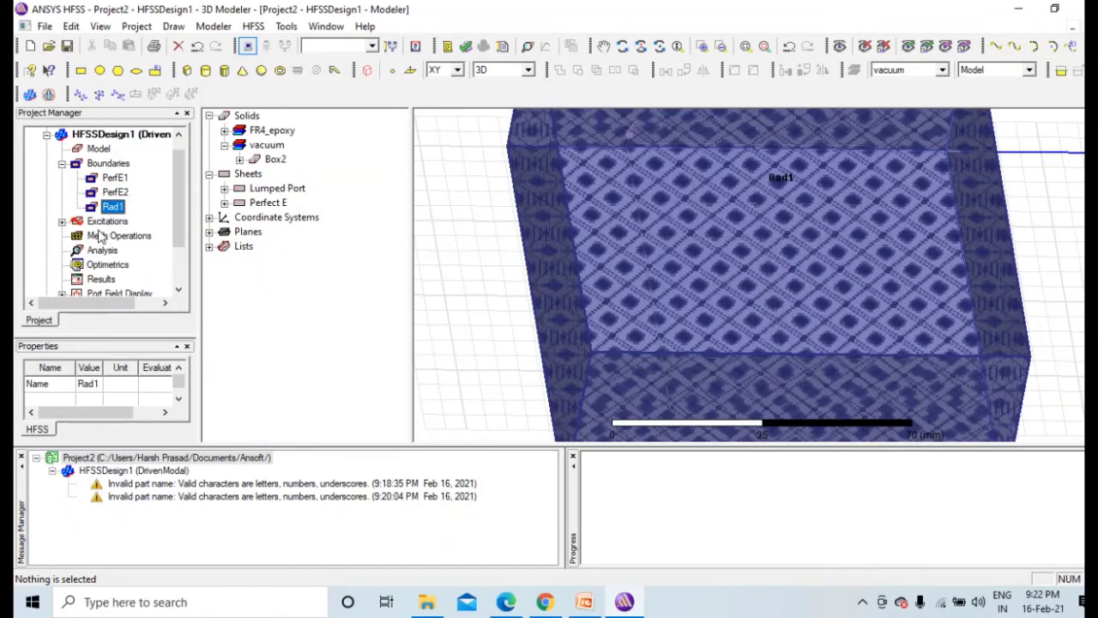
left_click(85, 222)
left_click(62, 222)
left_click(98, 235)
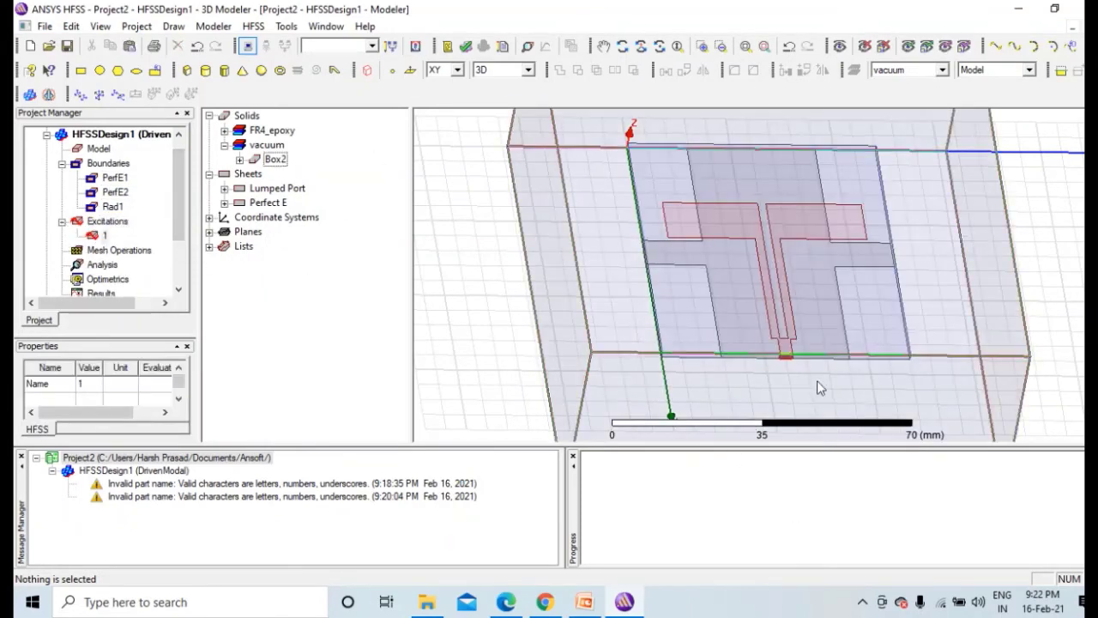
left_click_drag(530, 352, 495, 242, "alt")
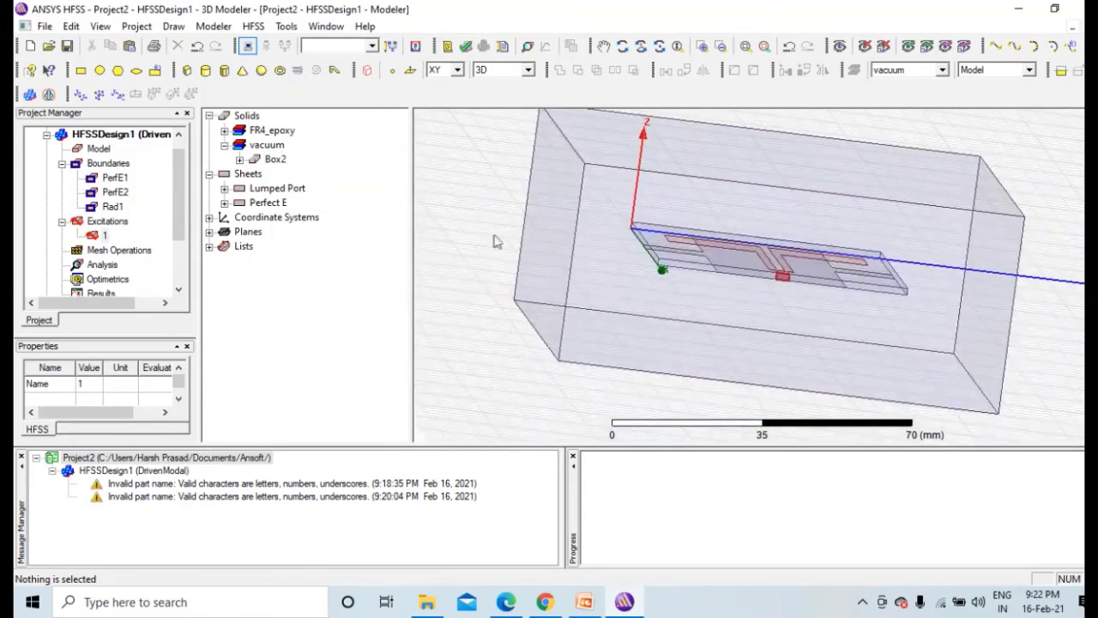
left_click(62, 221)
left_click(62, 163)
Step: Create Setup1 at 5.25 GHz with maximum 20 passes and Delta S 0.02
left_click(79, 208)
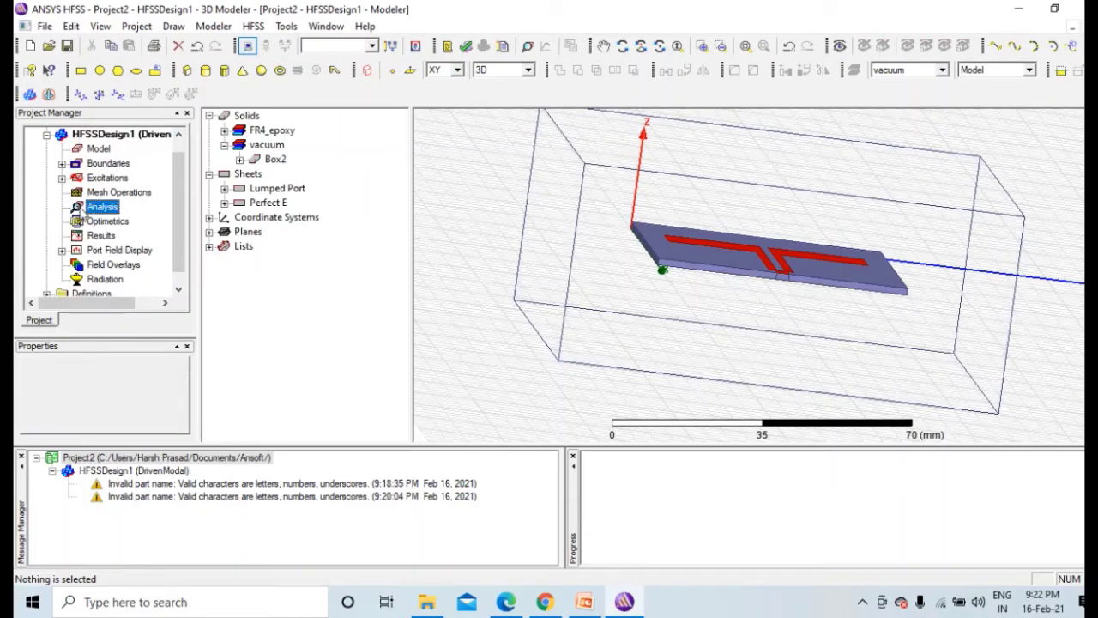
right_click(78, 208)
left_click(137, 234)
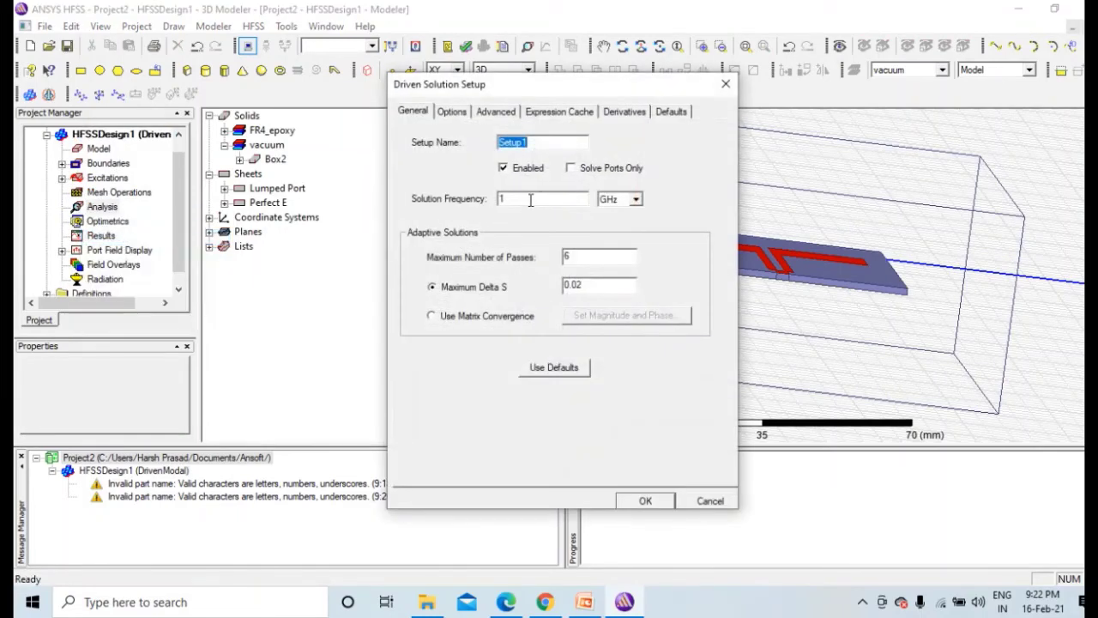
left_click(524, 202)
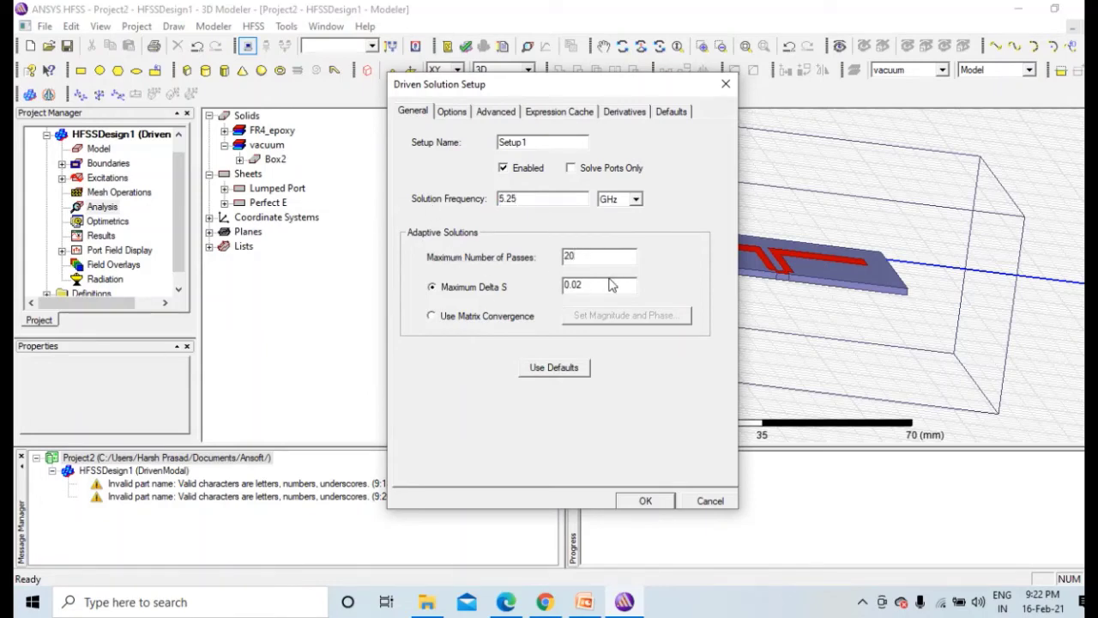
left_click(645, 500)
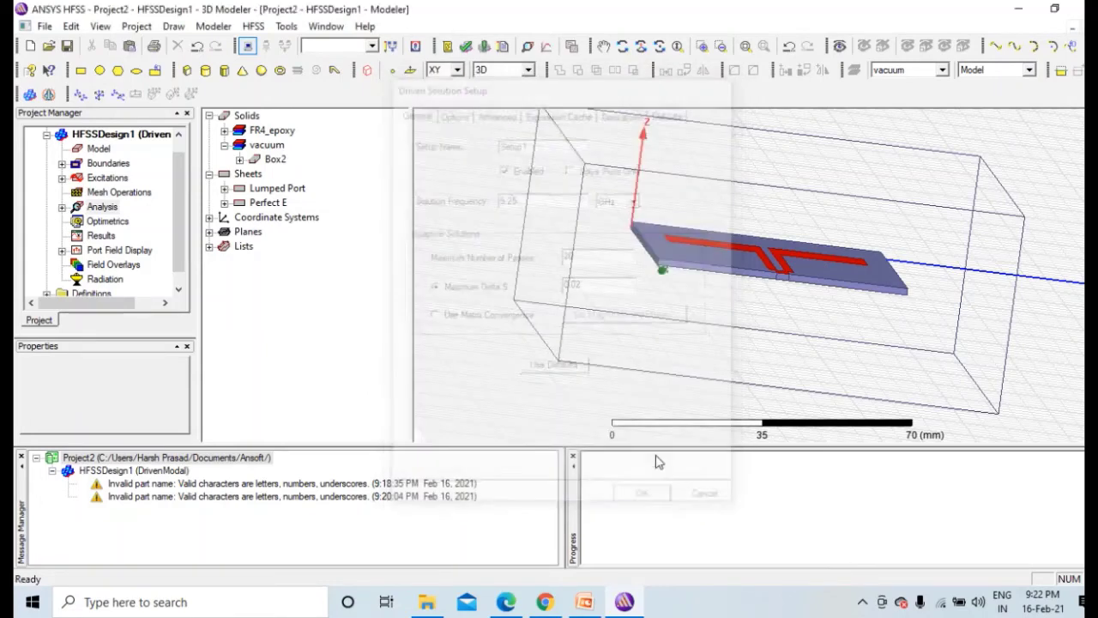
left_click(64, 208)
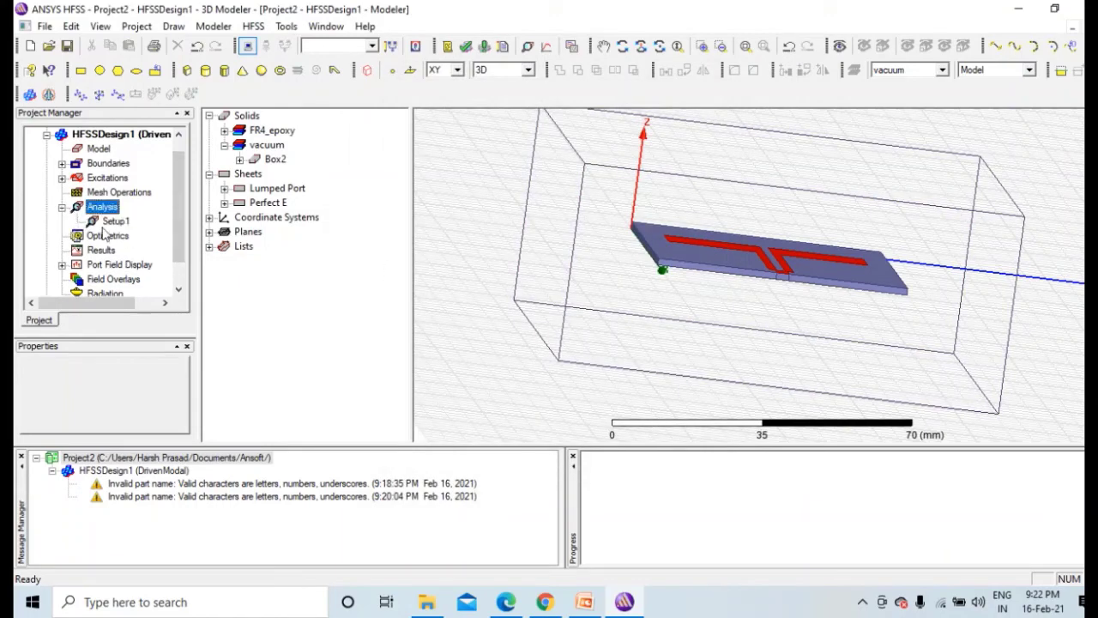
Step: Add a discrete linear-step sweep to Setup1, 2 to 7 GHz in 0.02 GHz steps, saving fields
right_click(116, 221)
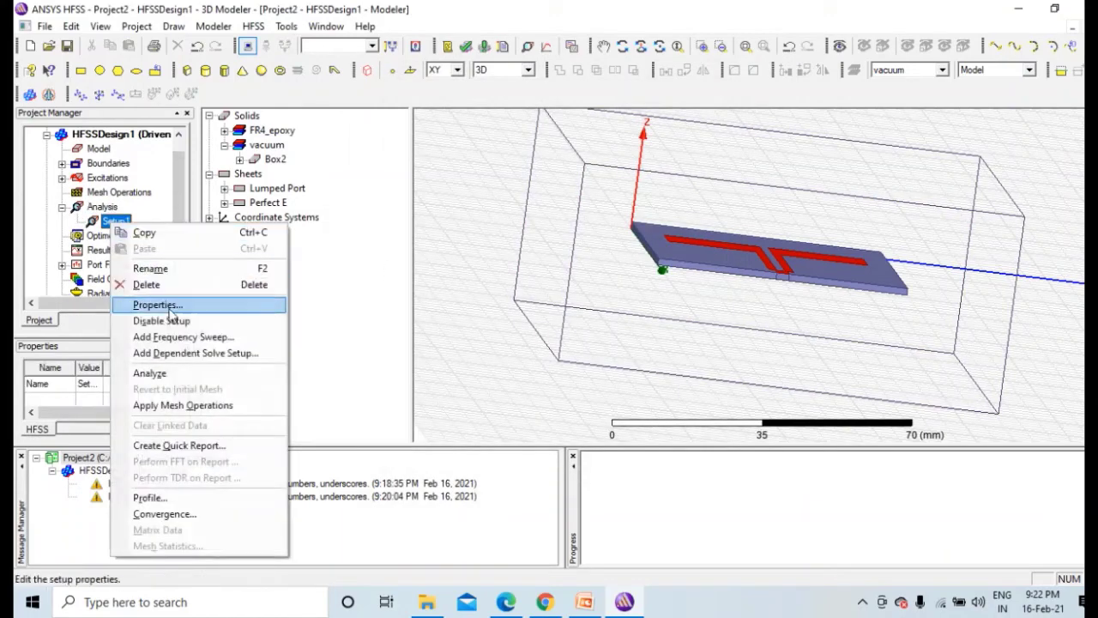
left_click(202, 340)
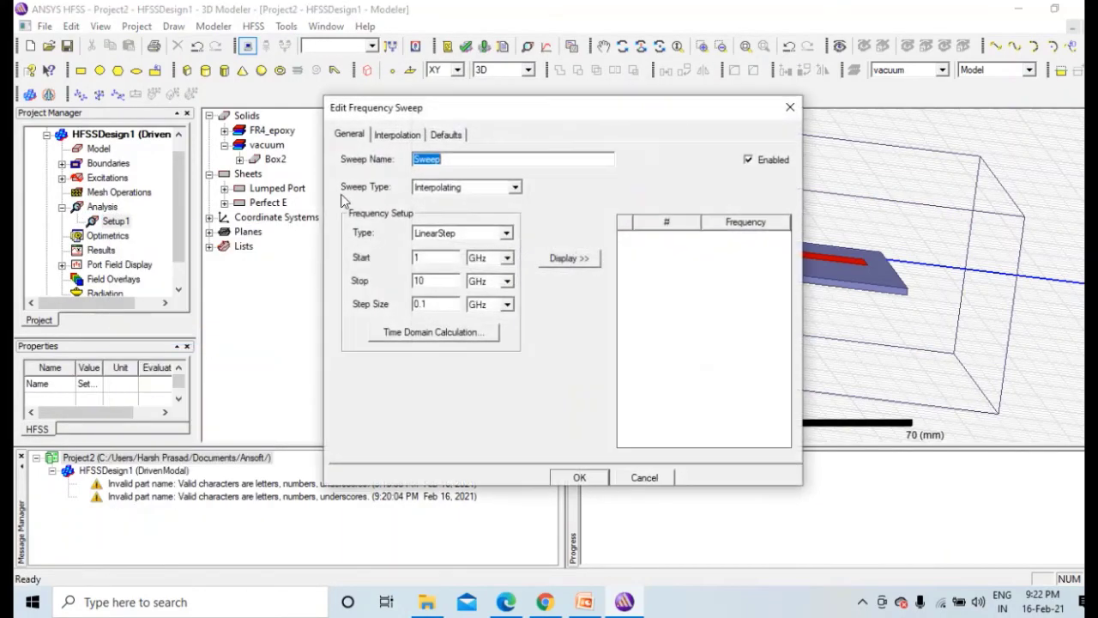
left_click(481, 187)
left_click(441, 202)
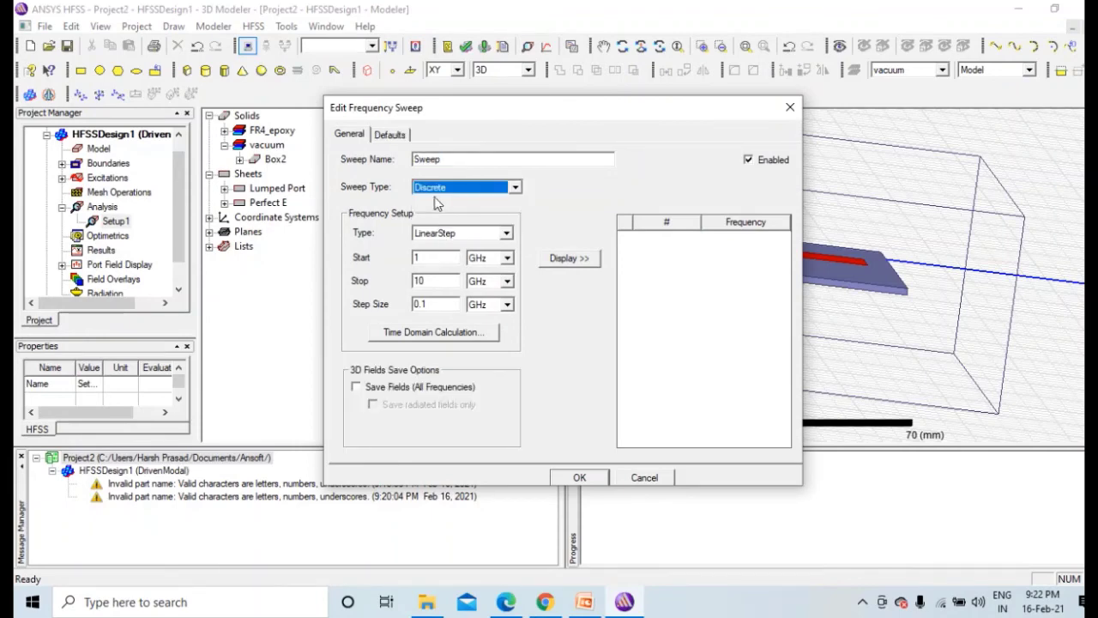
left_click(357, 387)
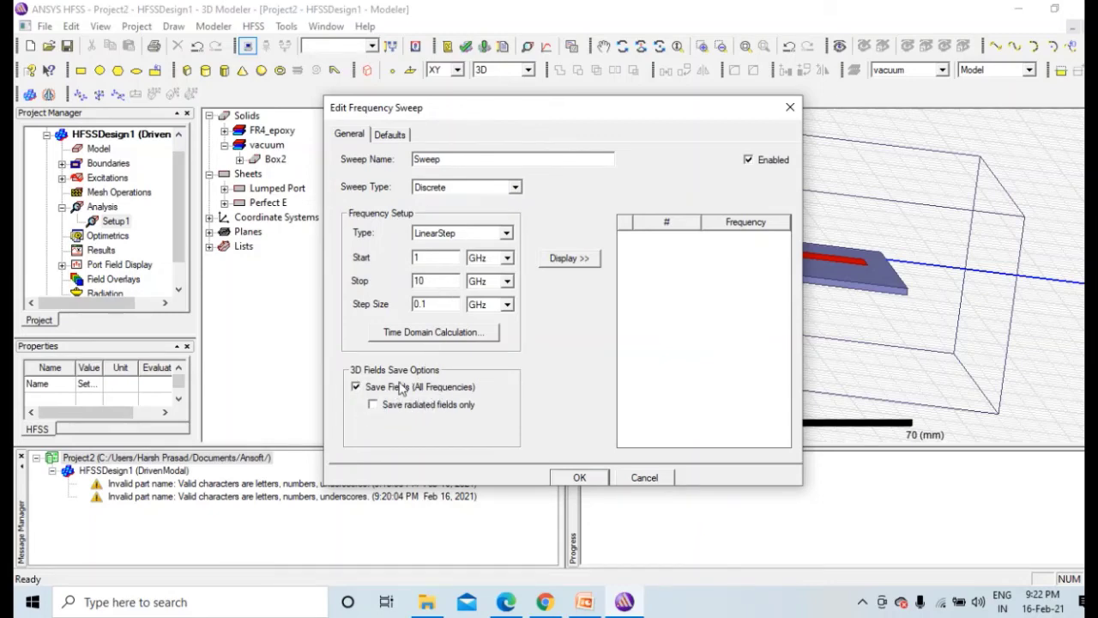
left_click(487, 241)
left_click(487, 243)
left_click(440, 255)
left_click_drag(443, 304, 347, 306)
Step: Confirm the sweep and add Infinite Sphere1 with Phi 0–180° and Theta 0–180° in 10° steps
left_click(596, 477)
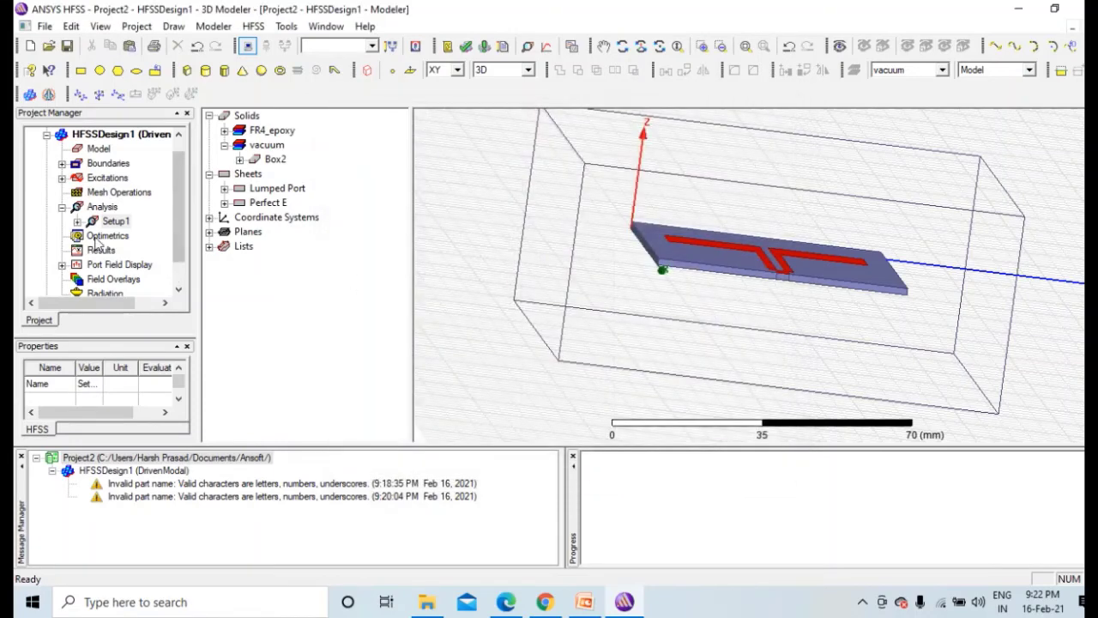
scroll(84, 225, "down", 1)
right_click(89, 267)
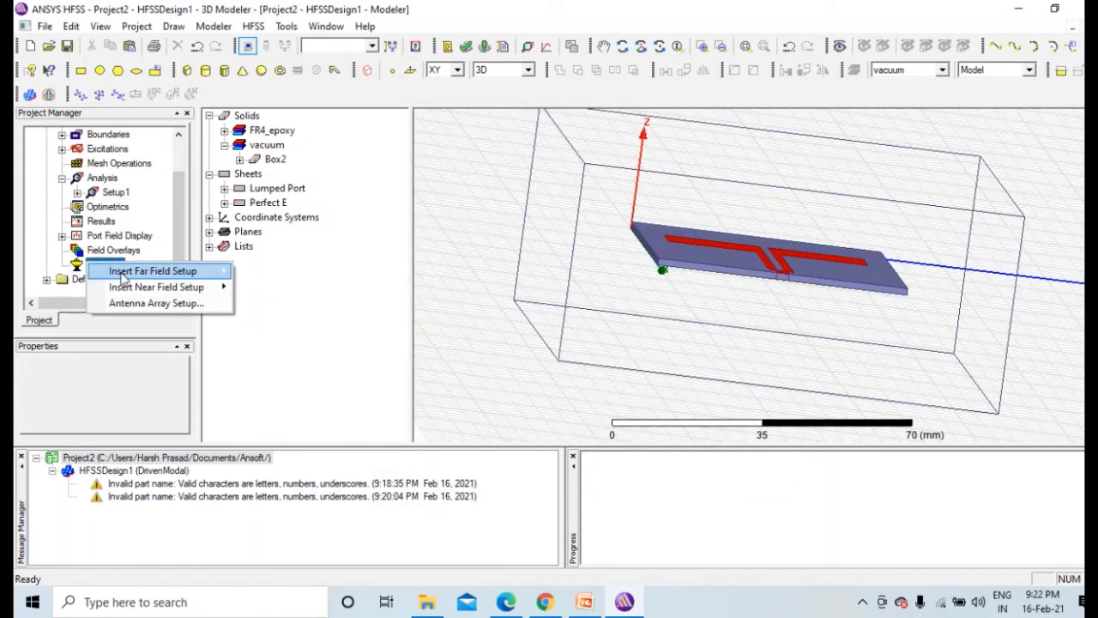
mouse_move(159, 269)
left_click(277, 272)
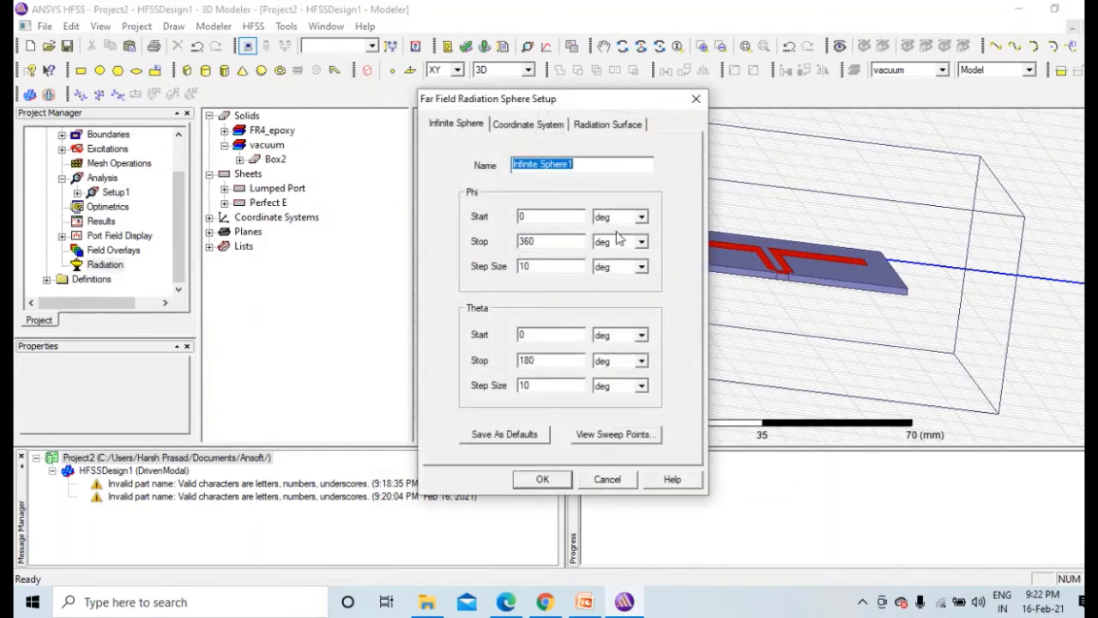
left_click_drag(541, 242, 443, 241)
type("180")
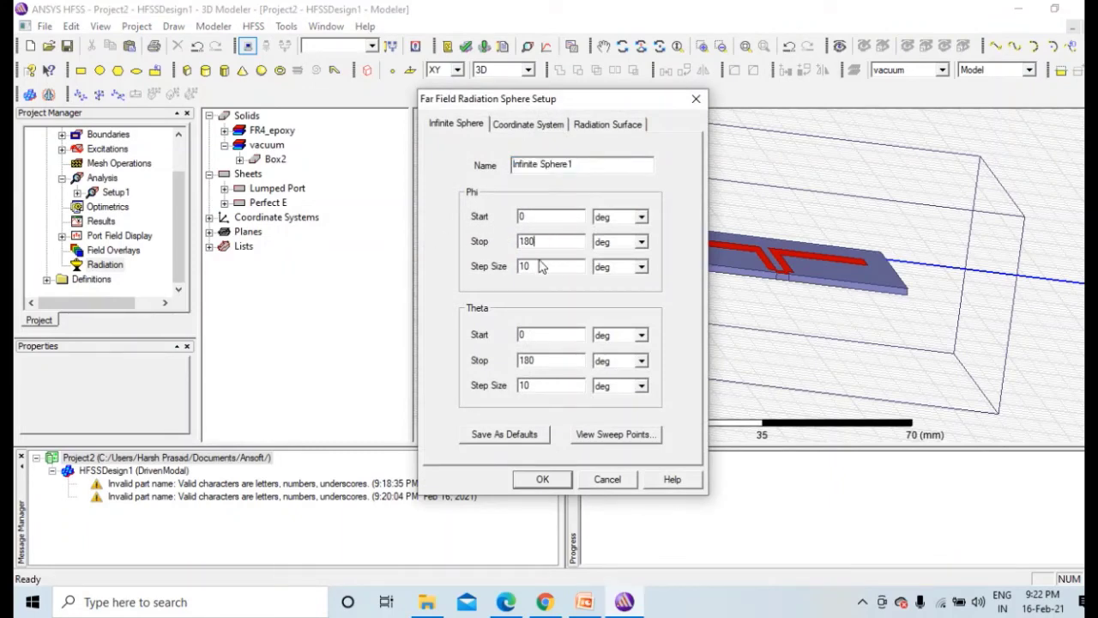
left_click_drag(540, 263, 470, 269)
Step: Confirm the far-field sphere, validate the design, and run Analyze All on the sweep
left_click(543, 477)
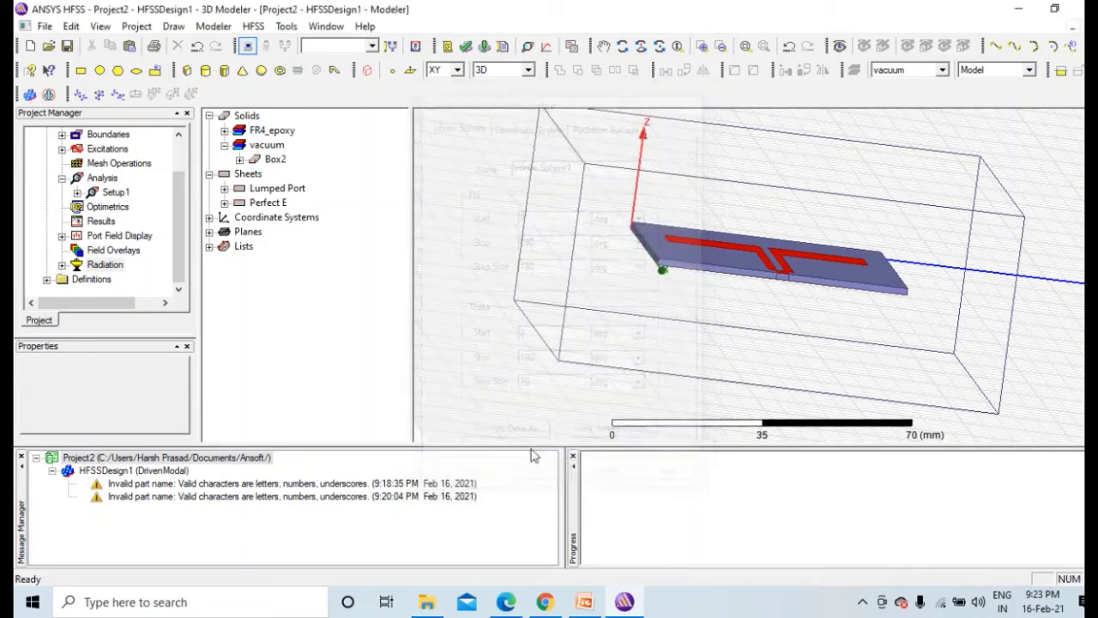
scroll(137, 225, "up", 1)
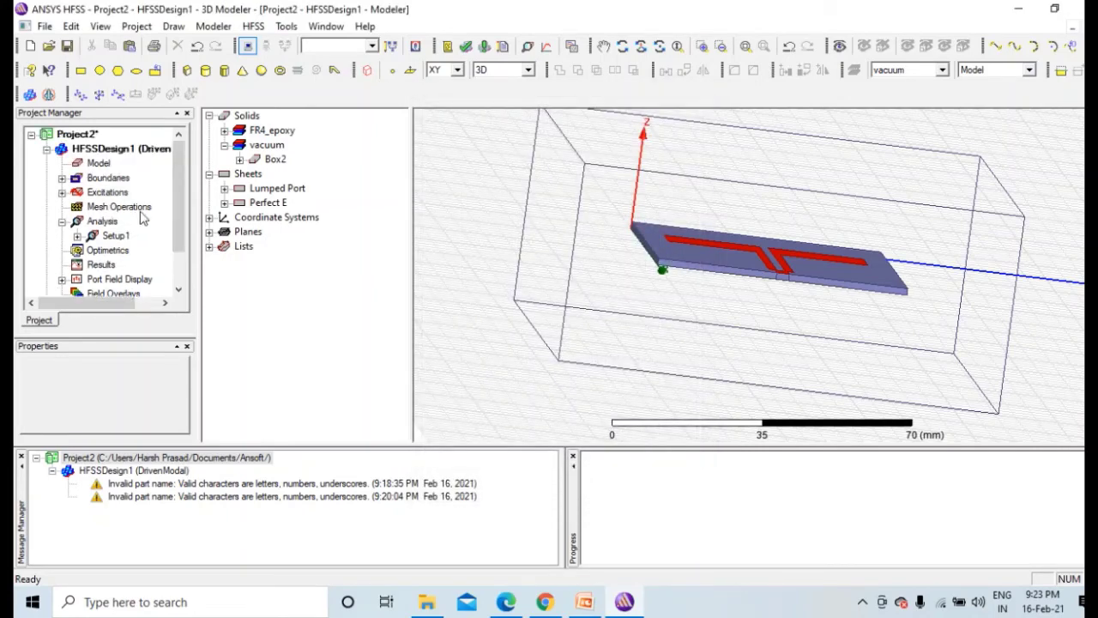
left_click(464, 46)
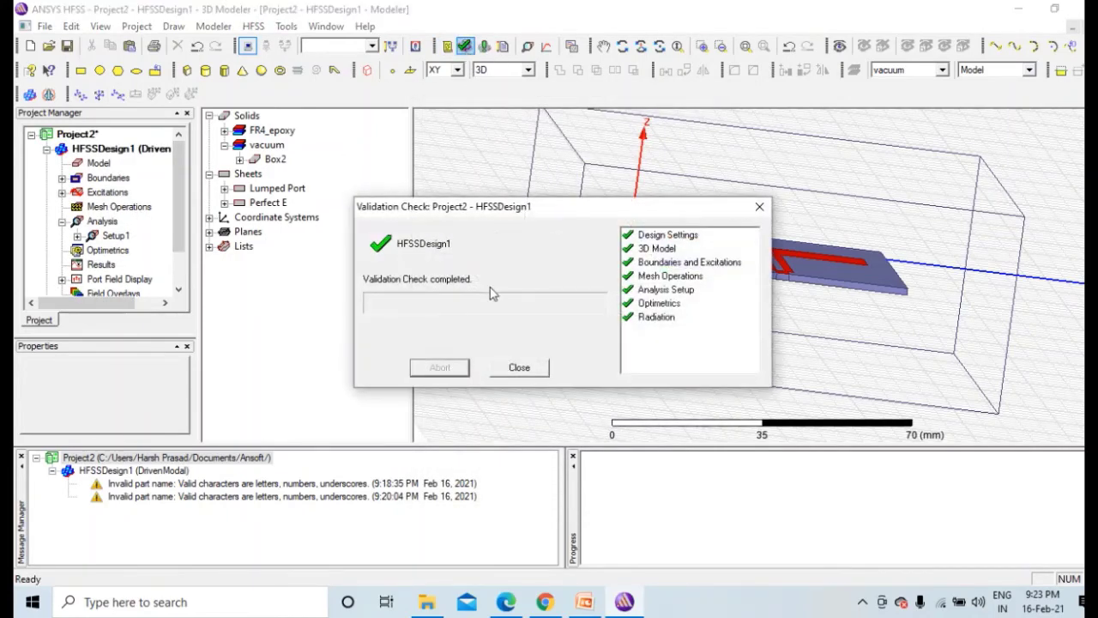
left_click(514, 370)
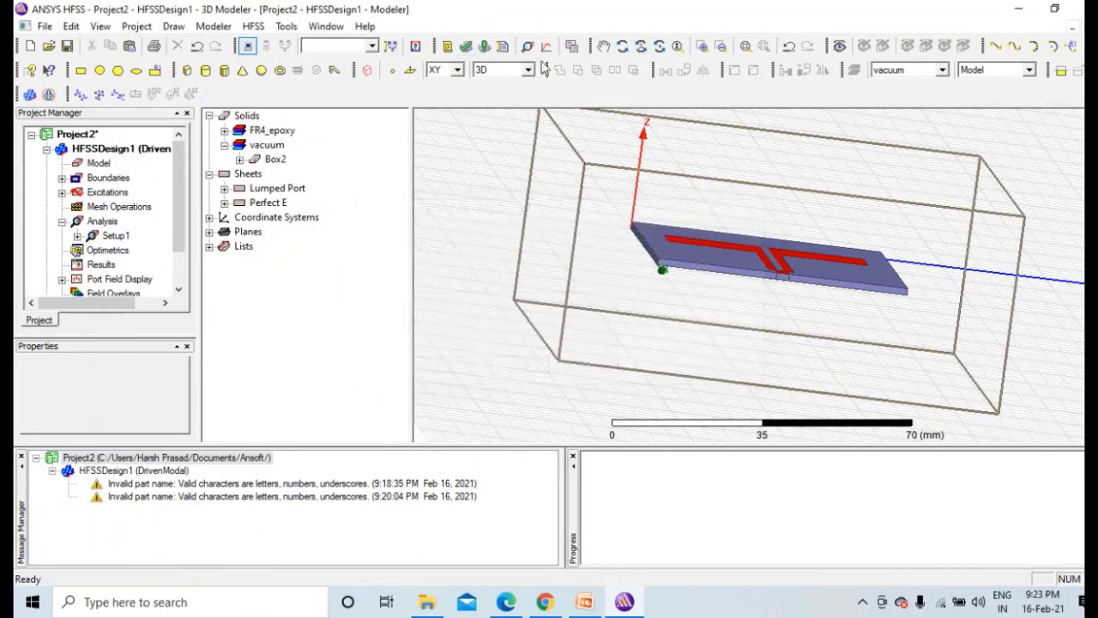
left_click(486, 47)
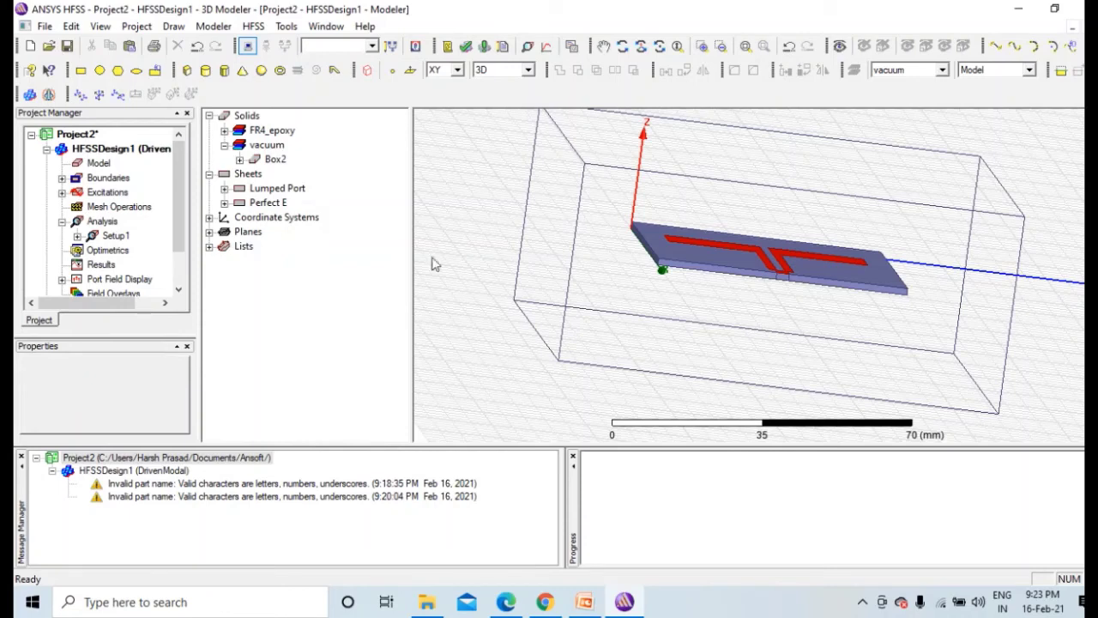
scroll(99, 210, "down", 1)
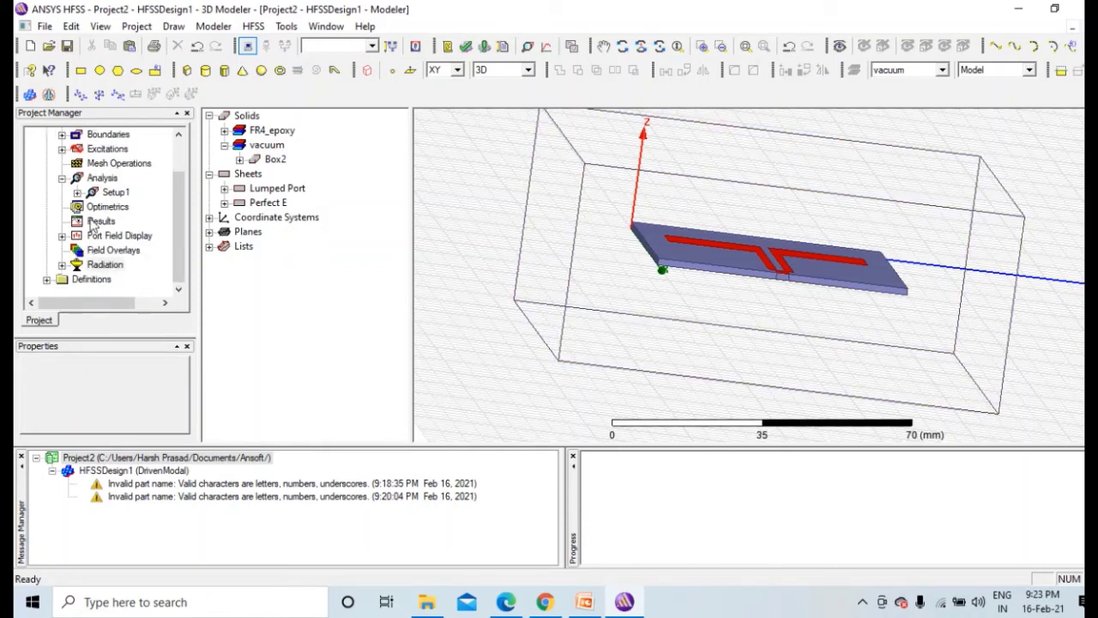
scroll(93, 223, "up", 1)
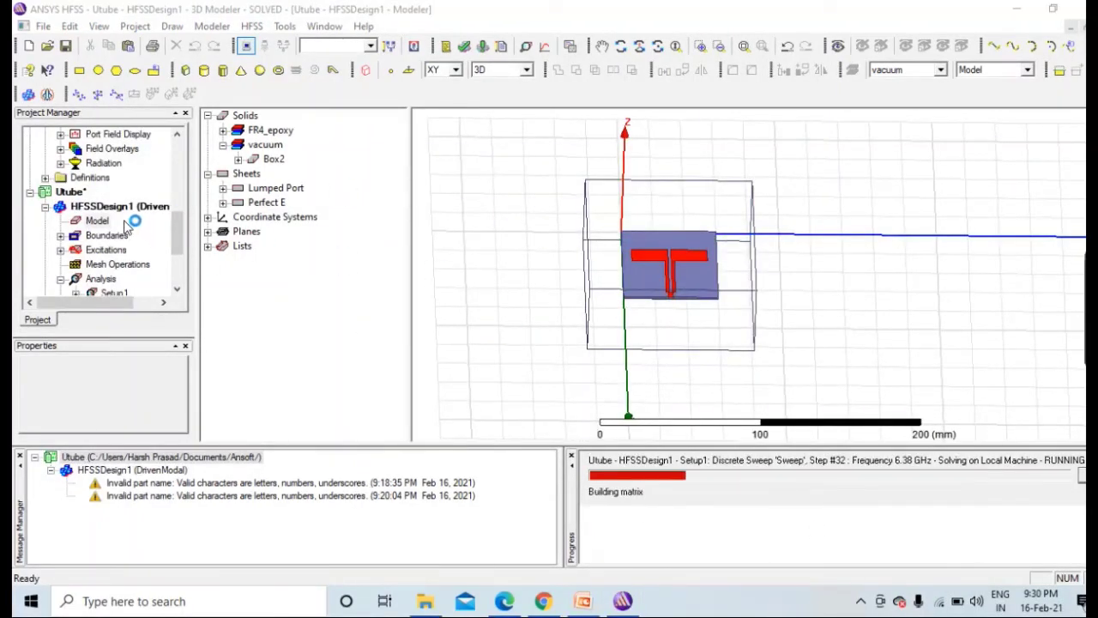
scroll(129, 222, "down", 3)
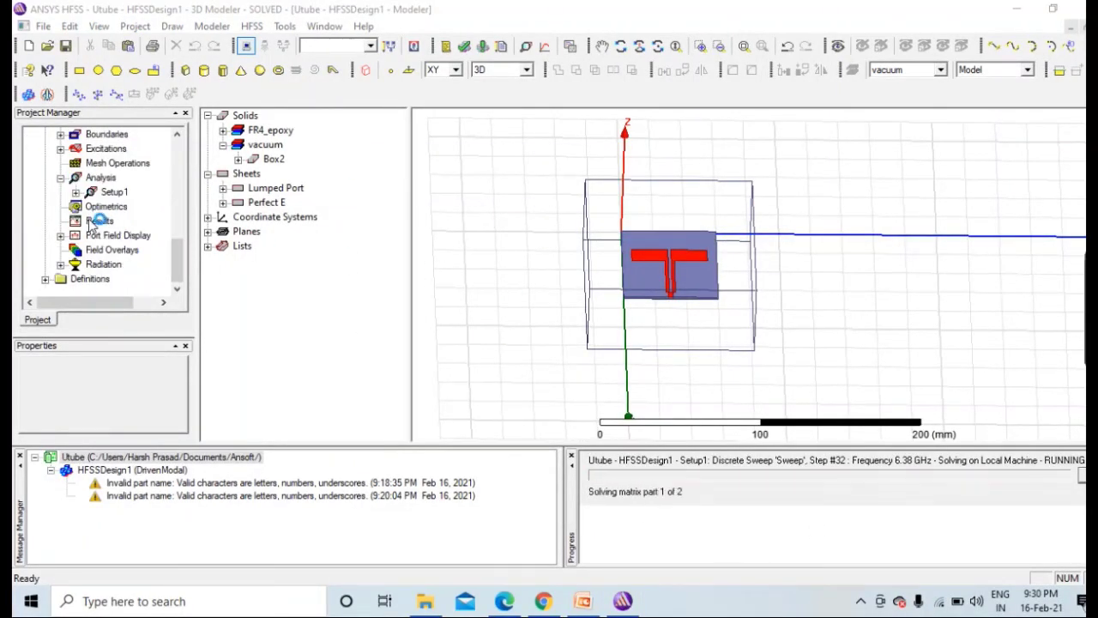
Step: Start a modal-solution rectangular plot for dB(S(1,1)) versus frequency from Setup1 : Sweep
right_click(96, 221)
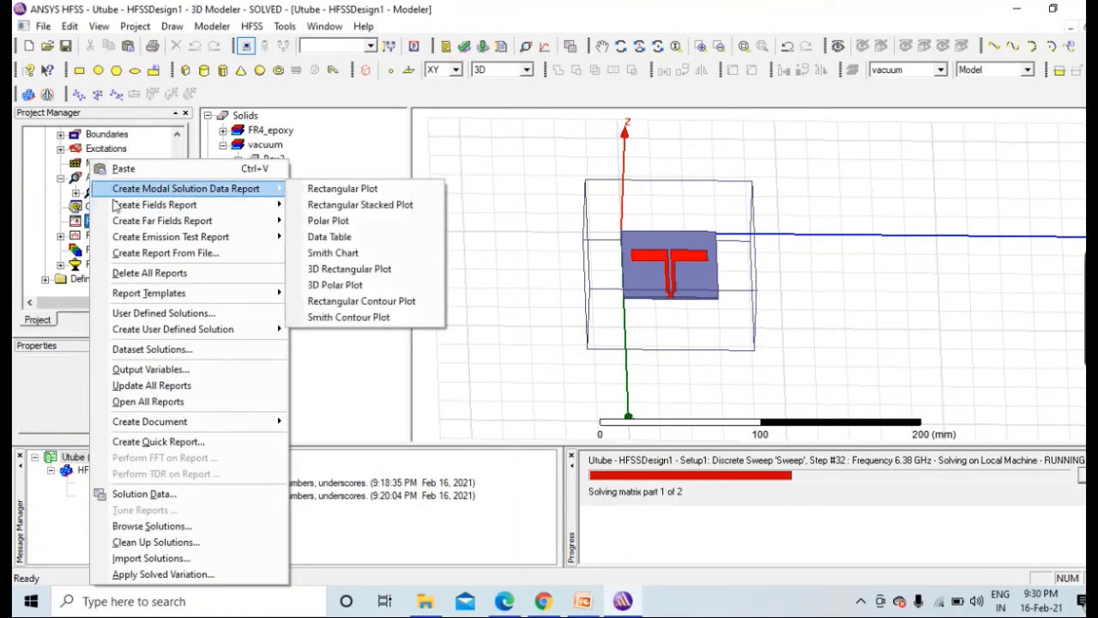
left_click(75, 222)
right_click(90, 223)
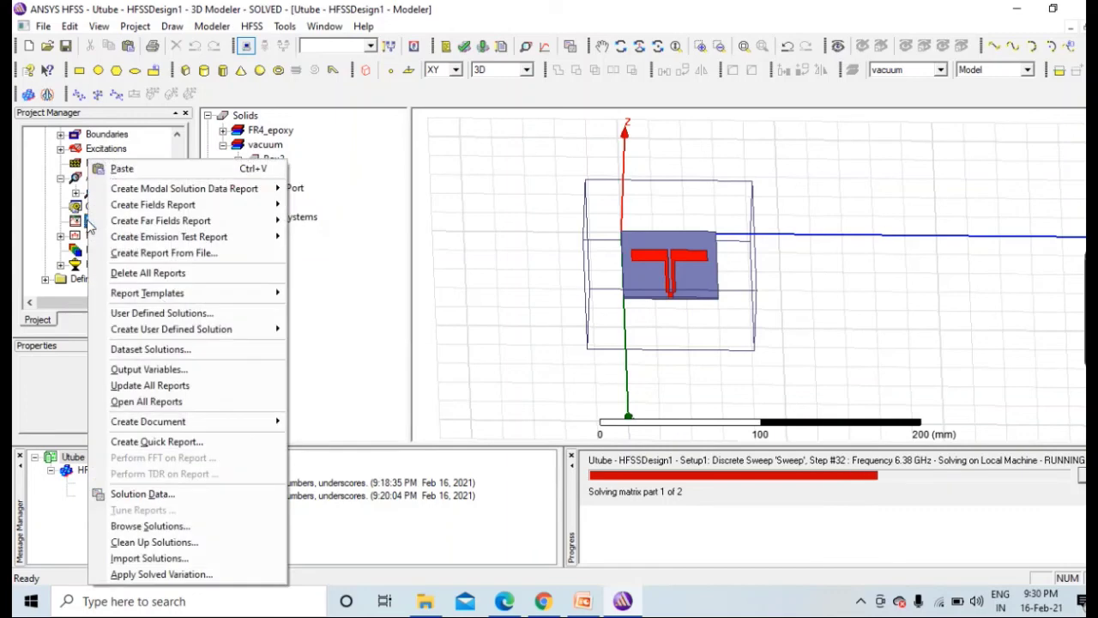
mouse_move(258, 188)
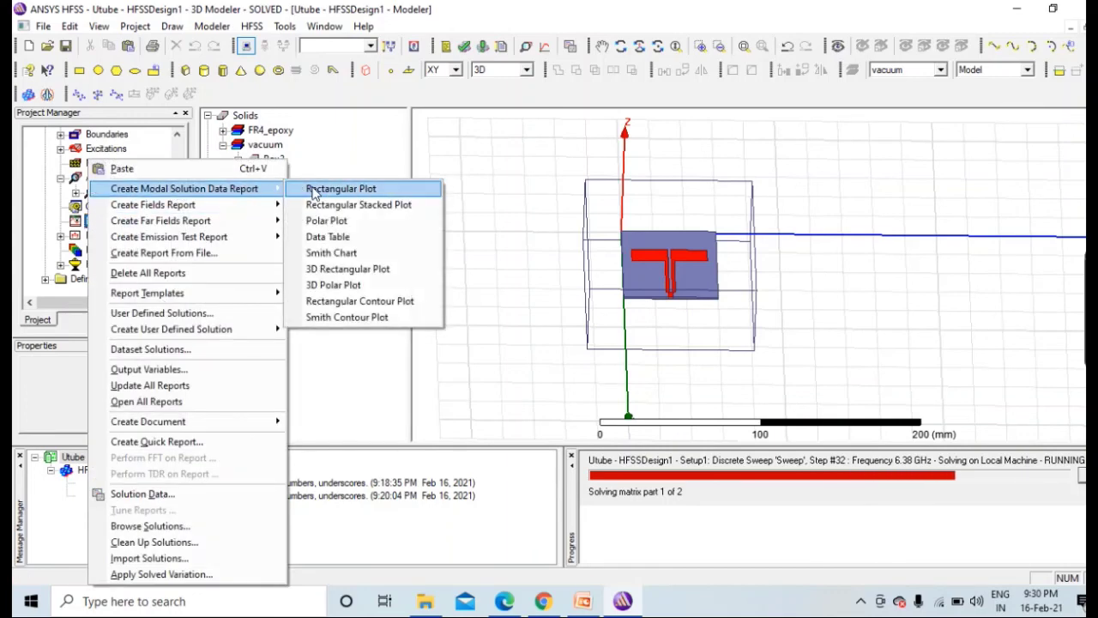
left_click(316, 189)
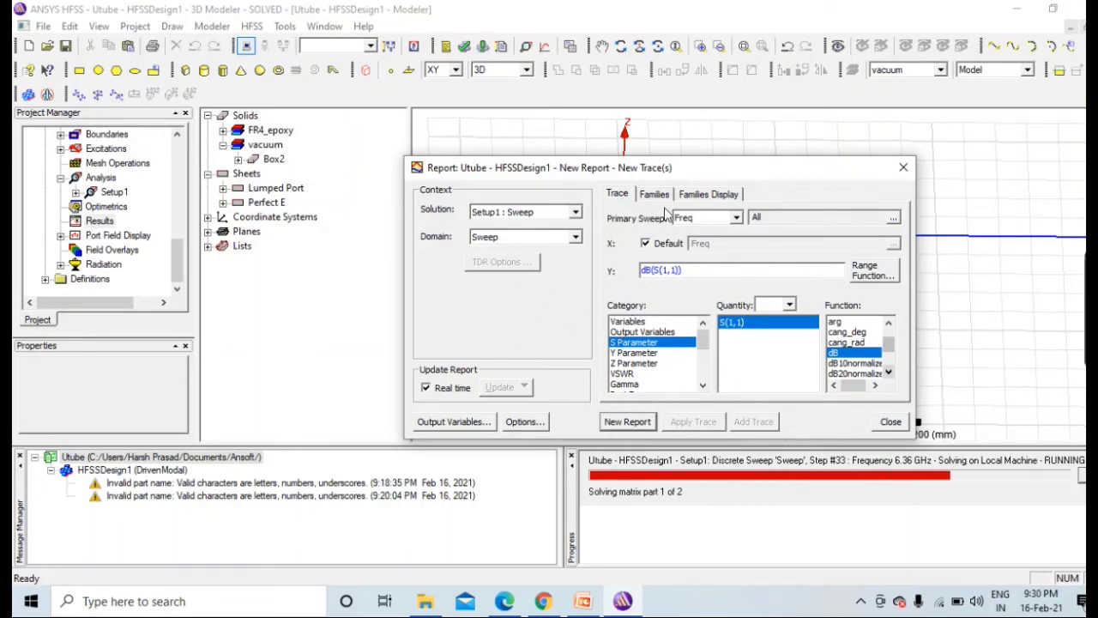
Step: Start a new far-field rectangular report on Setup1 : Sweep using Infinite Sphere1
left_click(904, 169)
right_click(86, 223)
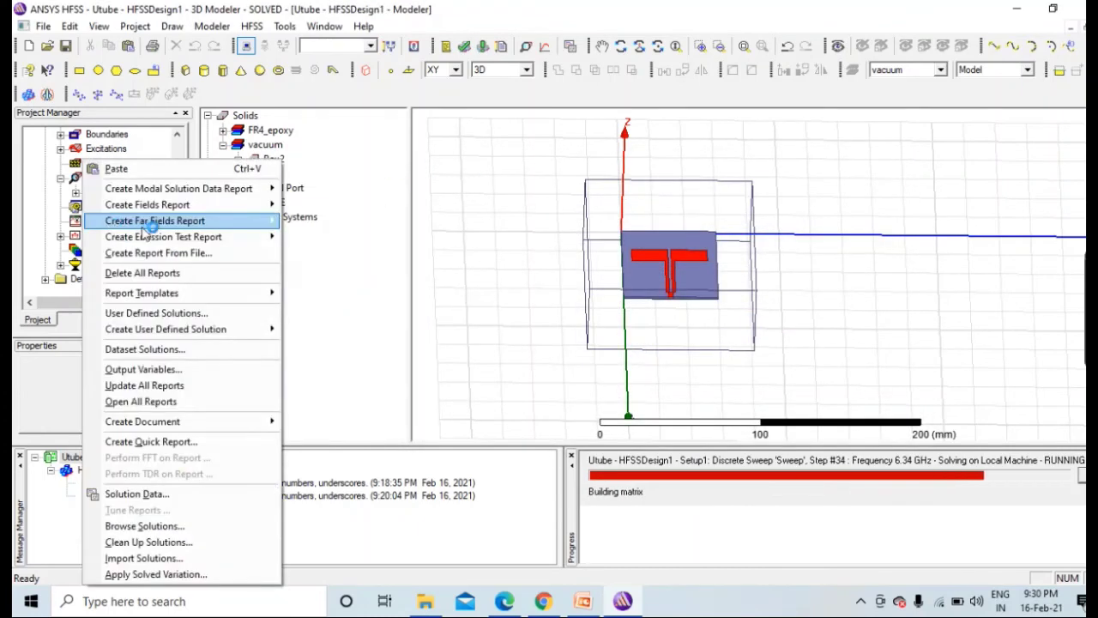
mouse_move(267, 225)
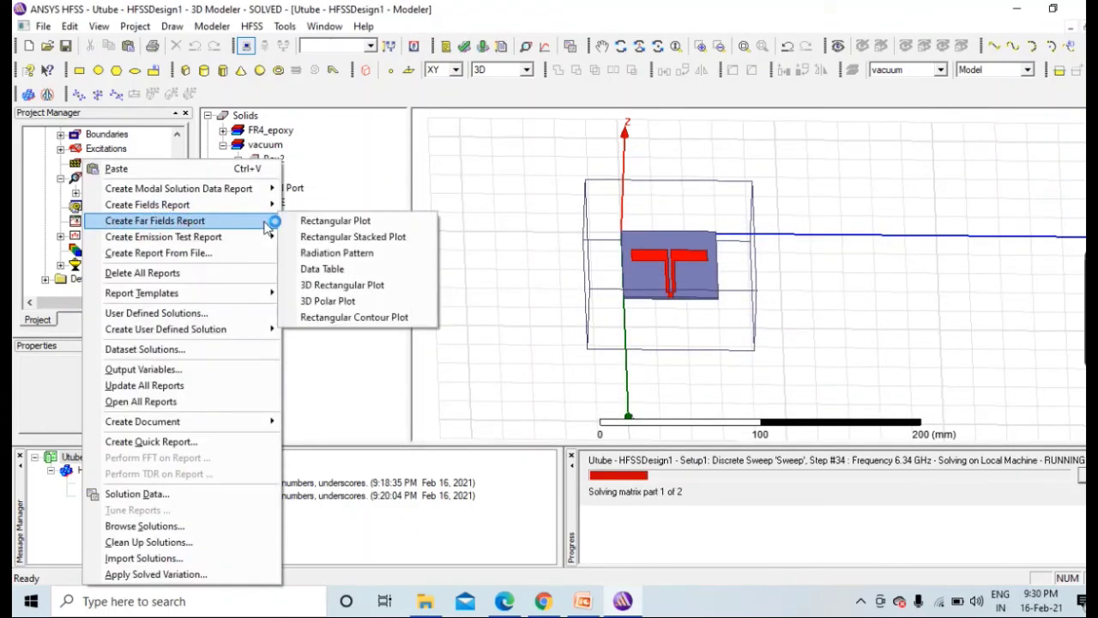
left_click(334, 221)
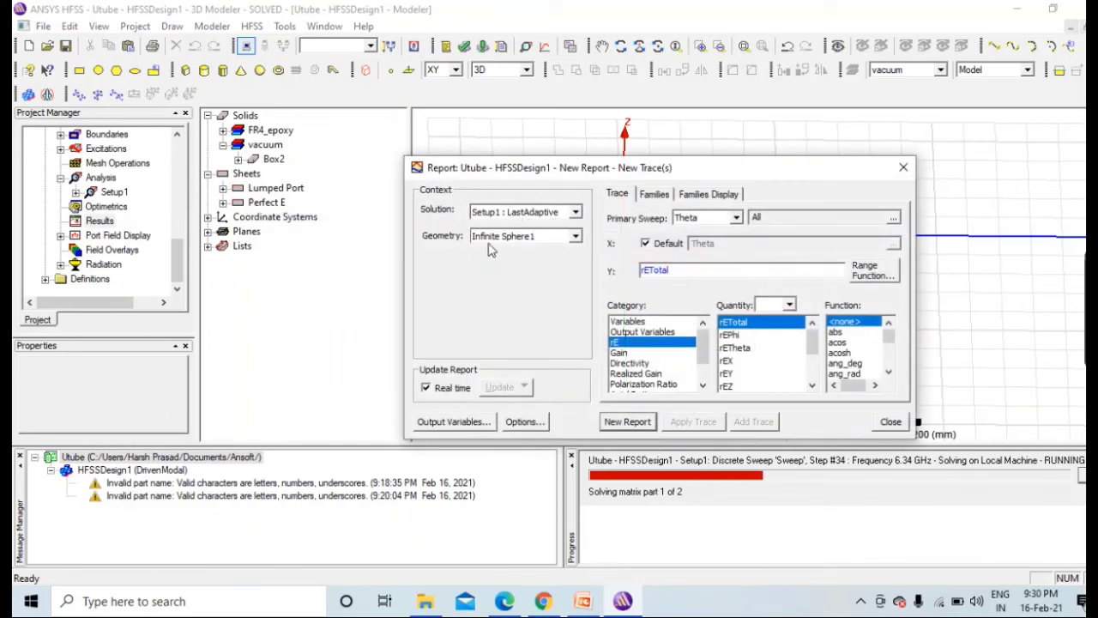
left_click(557, 216)
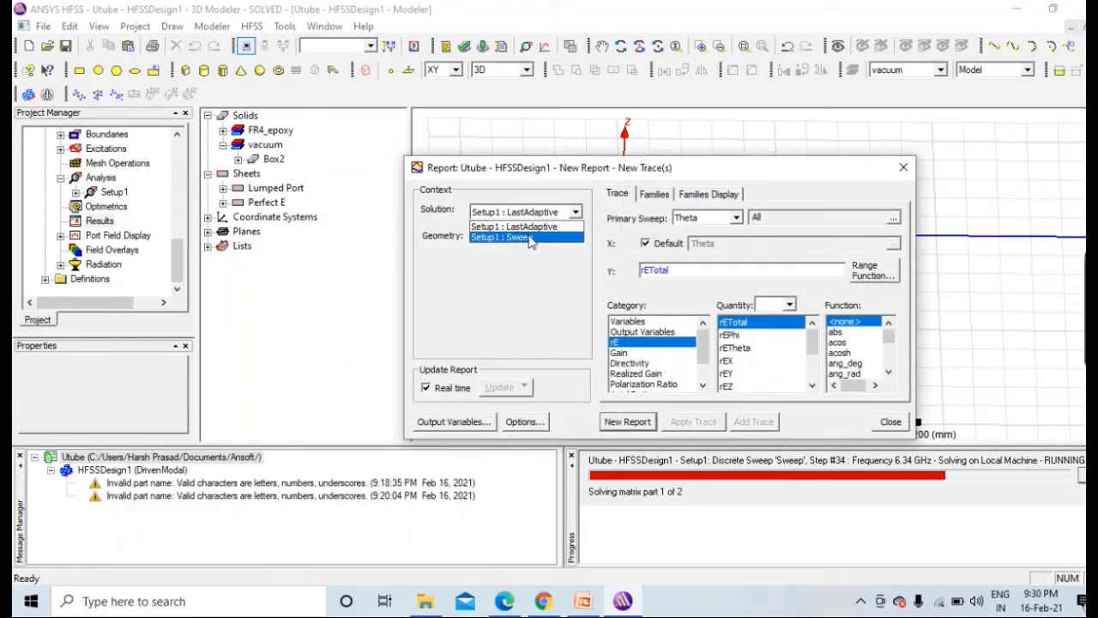
left_click(529, 237)
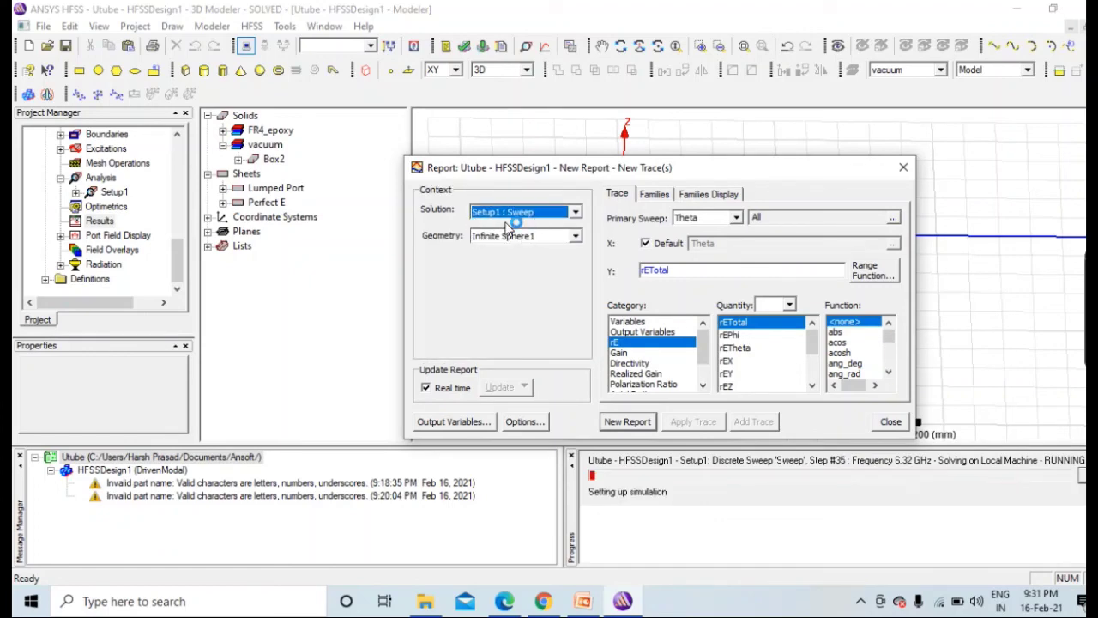
left_click(553, 238)
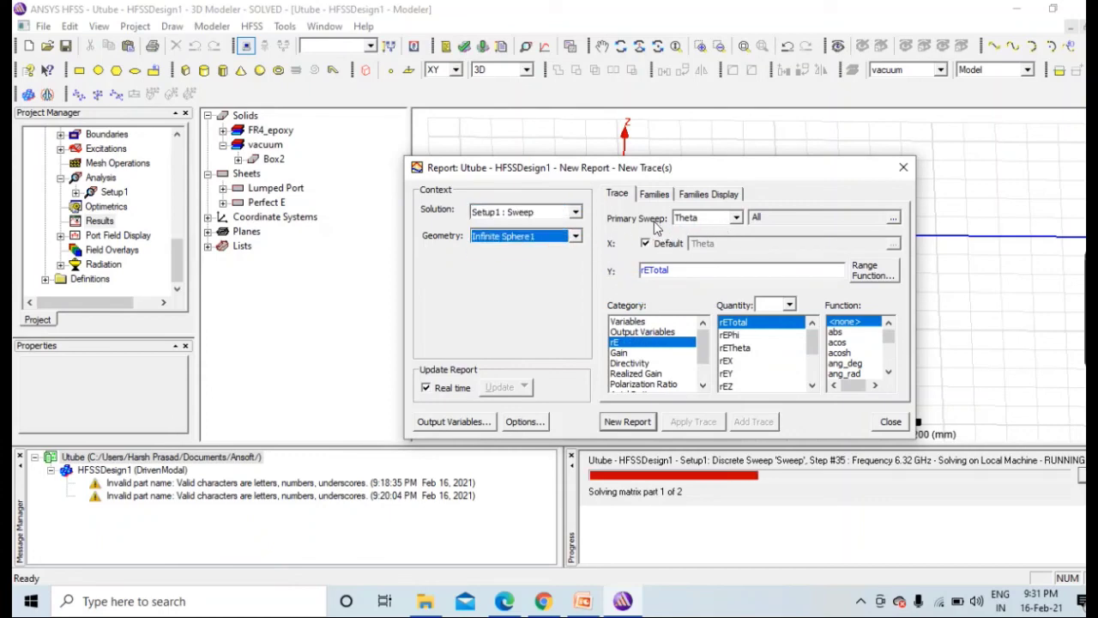
Step: Make Freq the primary sweep and choose the Gain category with GainTotal in dB
left_click(735, 218)
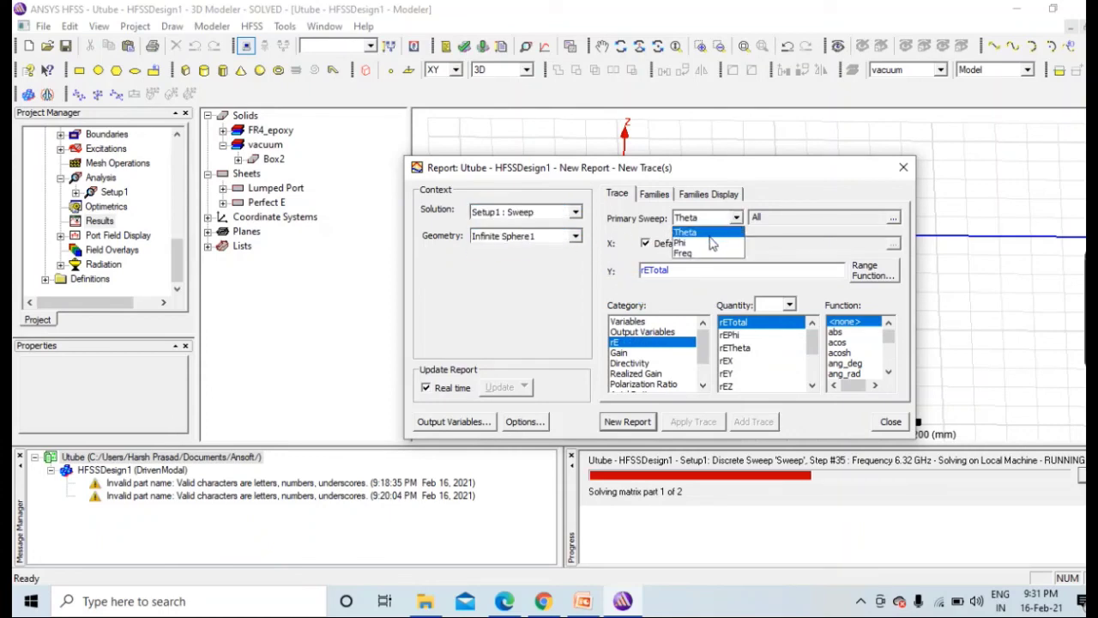
left_click(690, 233)
left_click(619, 353)
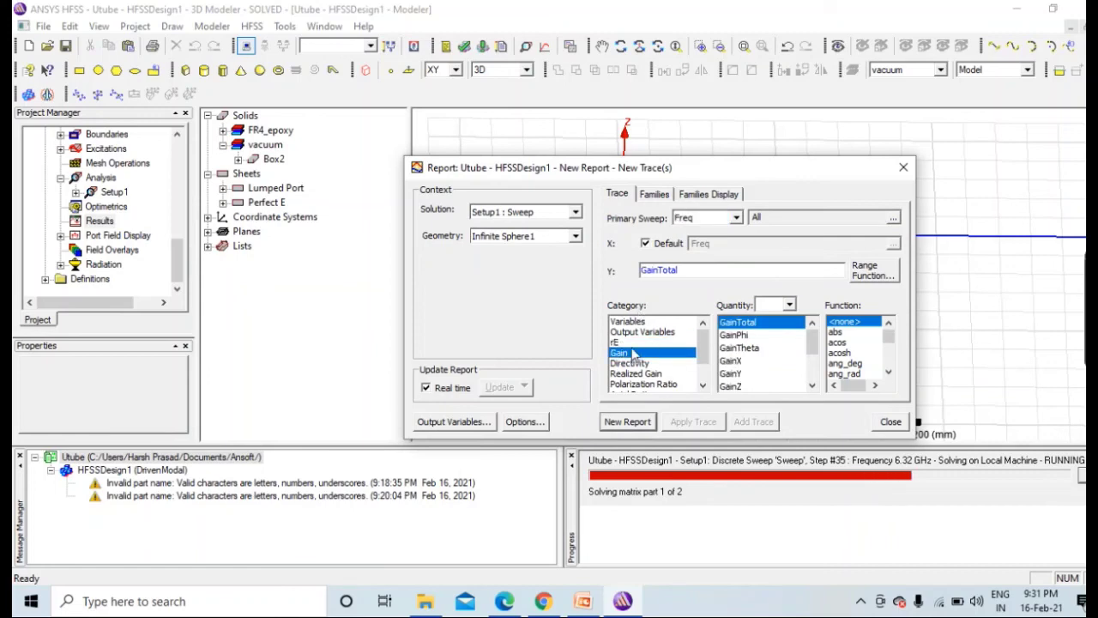
left_click(889, 370)
left_click(888, 371)
left_click(888, 370)
left_click(889, 371)
left_click(889, 370)
left_click(888, 371)
left_click(889, 371)
left_click(889, 370)
left_click(889, 371)
left_click(889, 370)
left_click(833, 332)
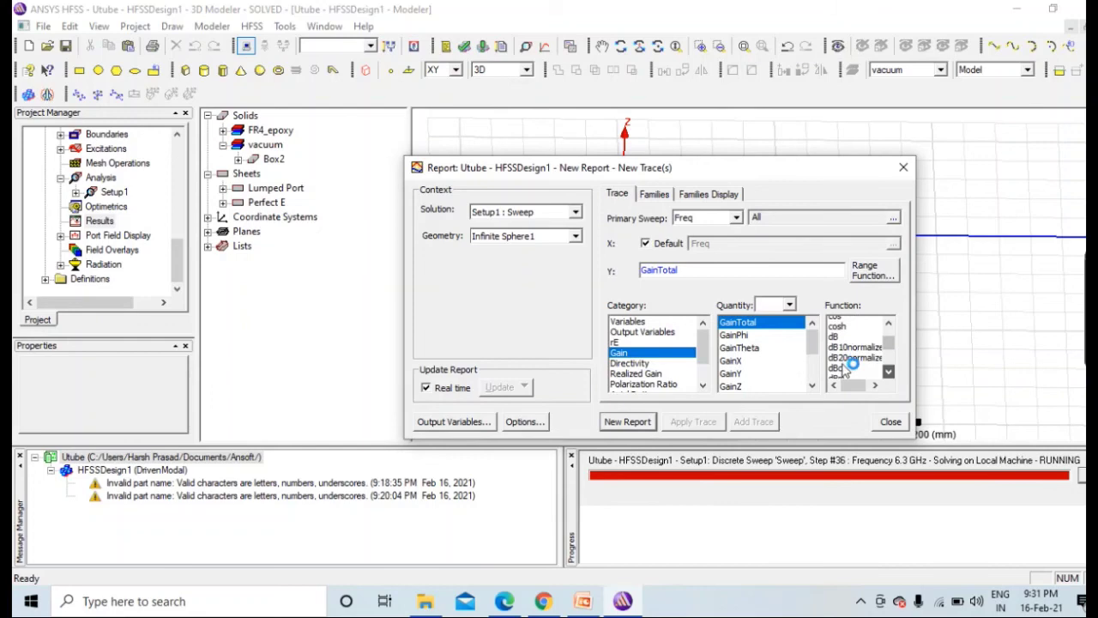
Step: Check the included Theta and Phi families, then close the report window
left_click(687, 196)
left_click(654, 195)
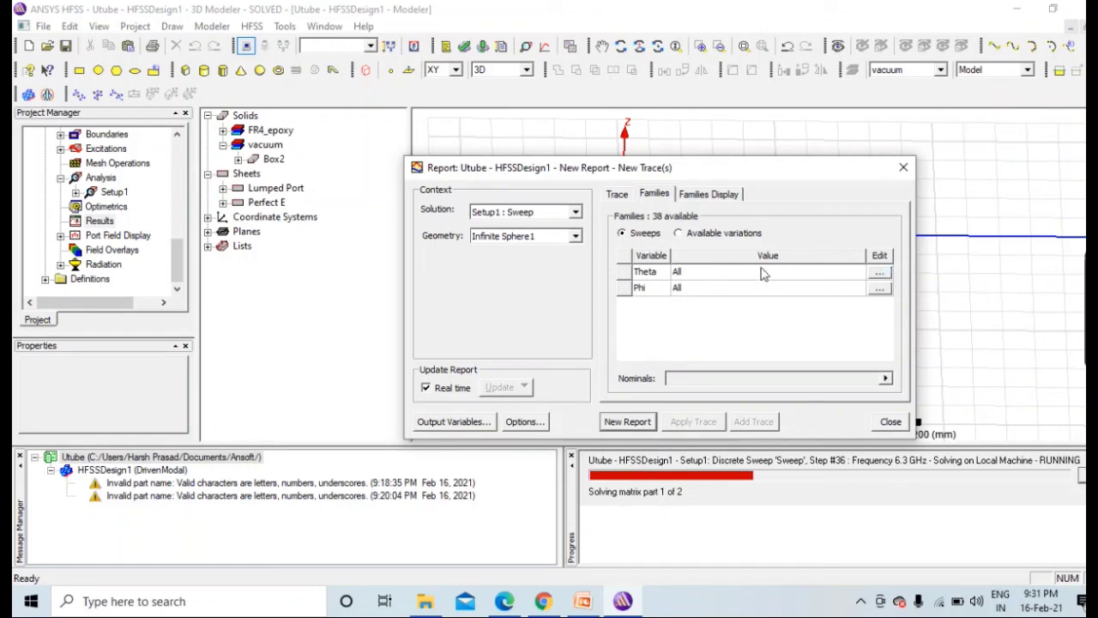
left_click(880, 272)
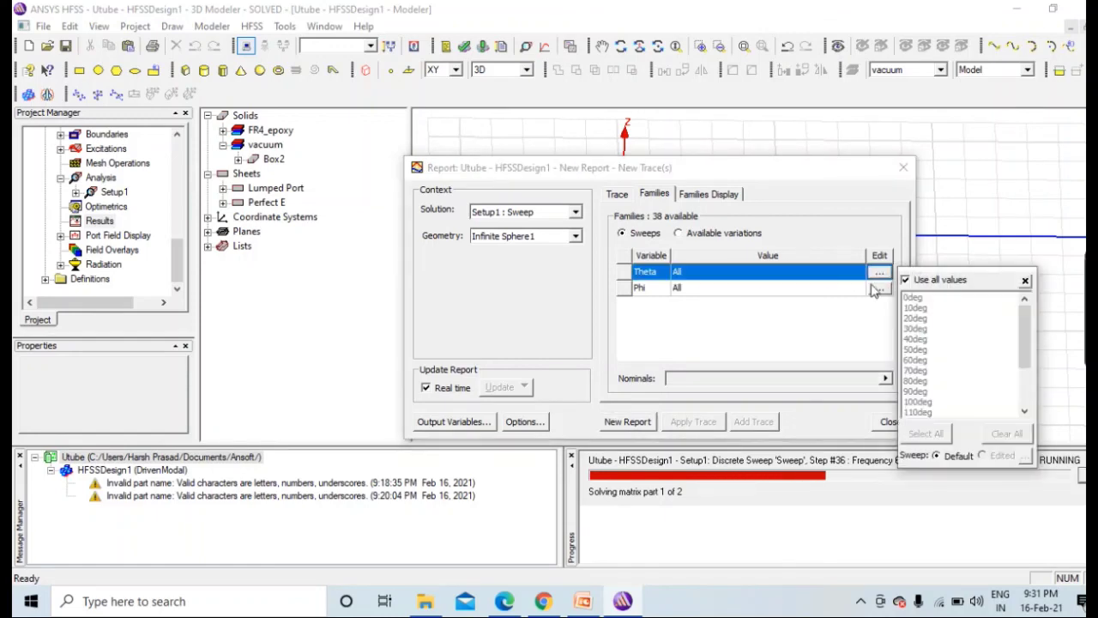
left_click(879, 288)
left_click(1025, 298)
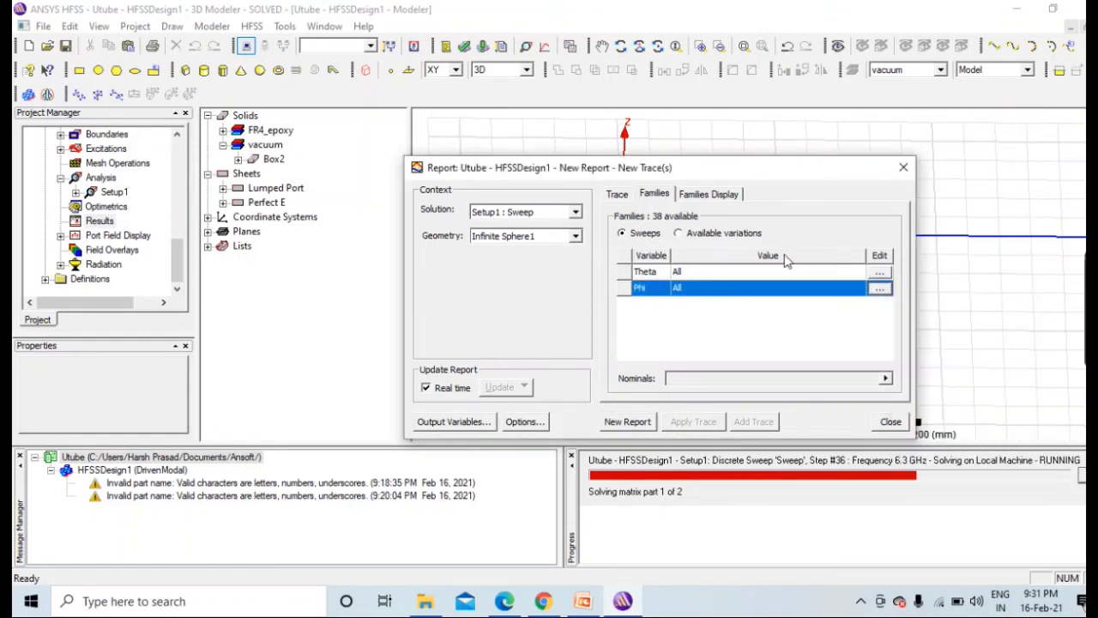
left_click(617, 195)
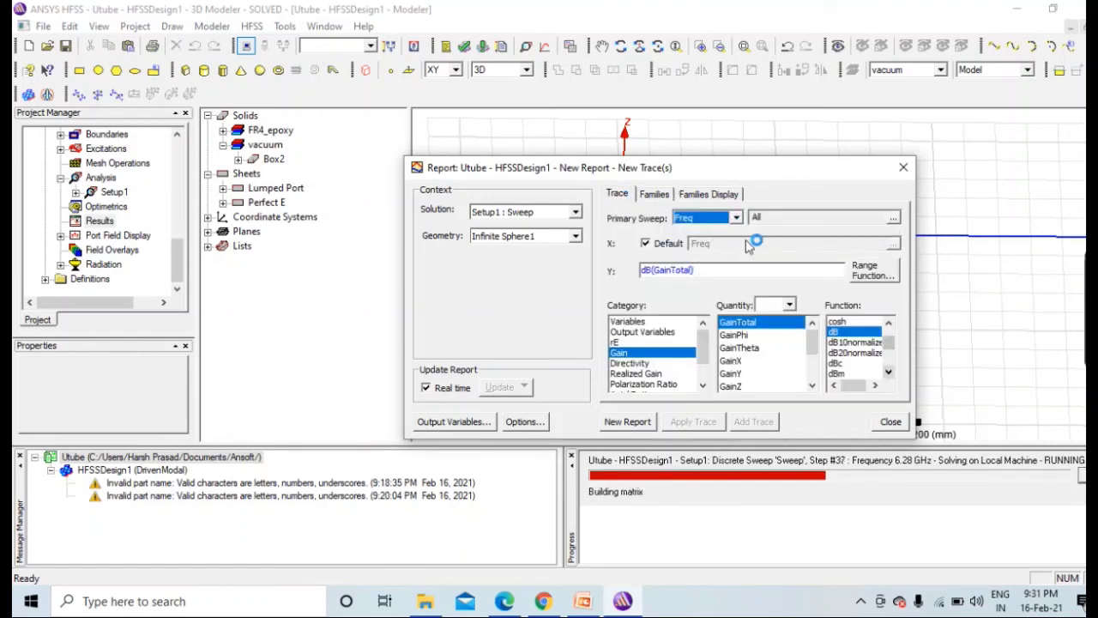
left_click(888, 421)
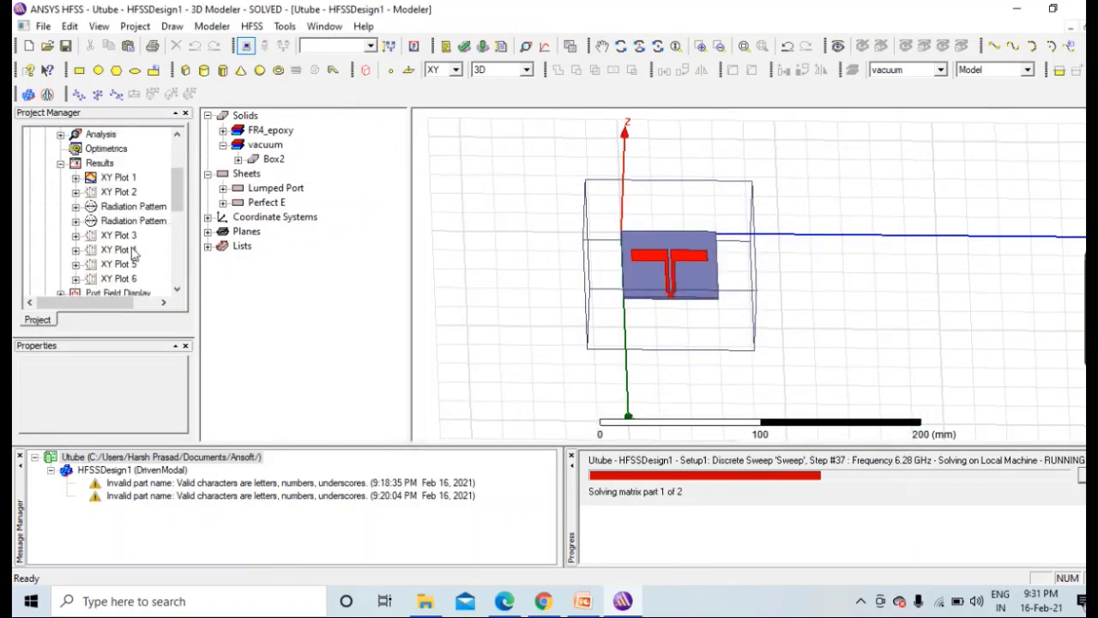
left_click(91, 179)
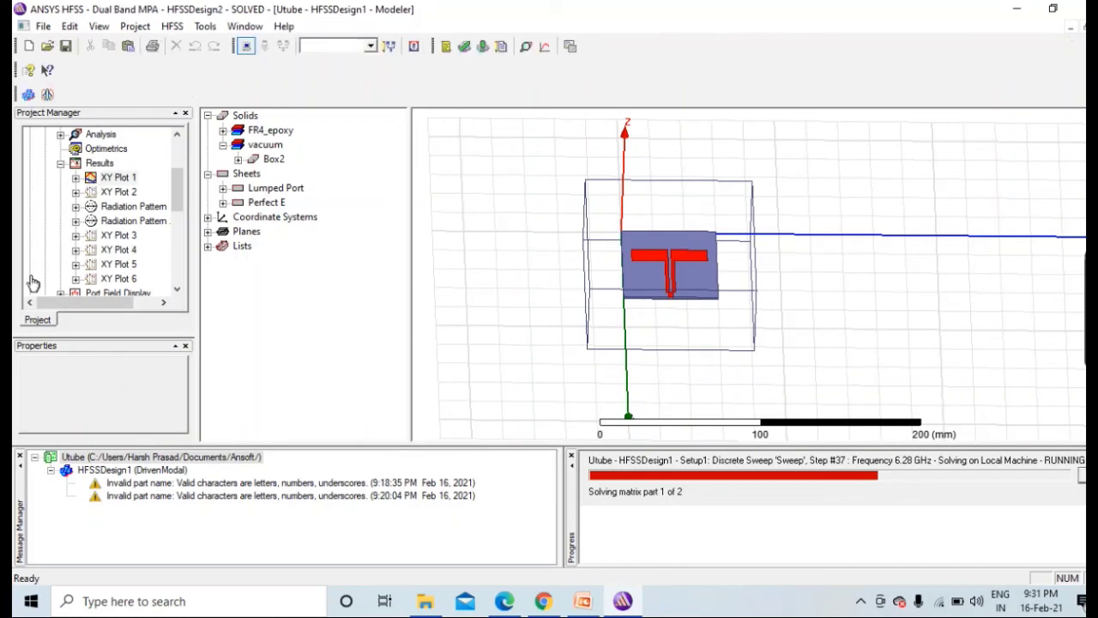
double_click(91, 178)
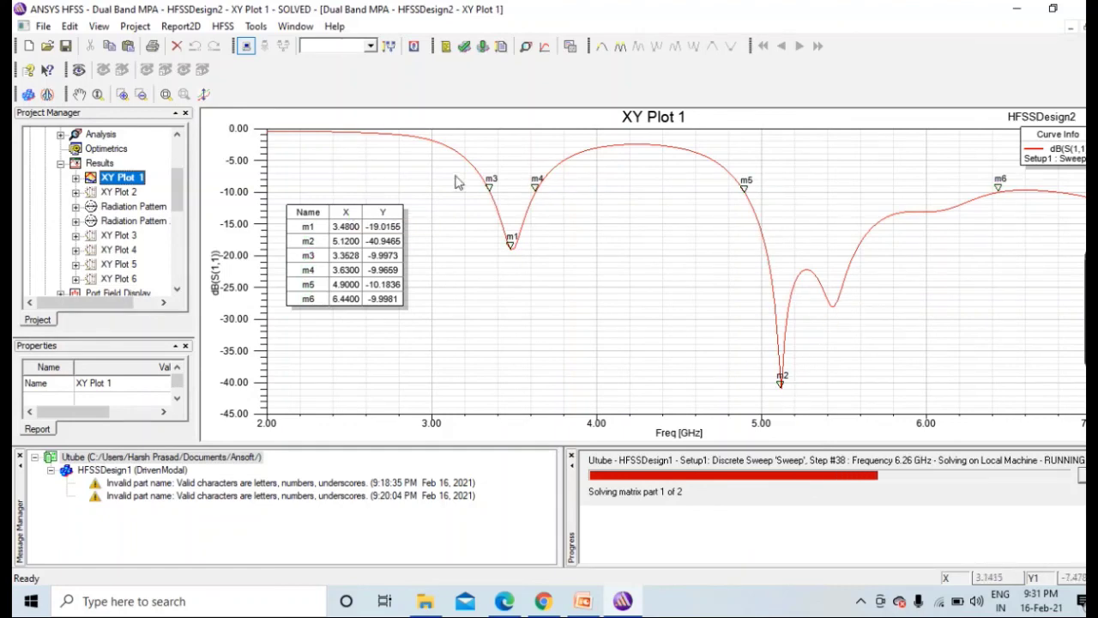
left_click(101, 193)
double_click(95, 197)
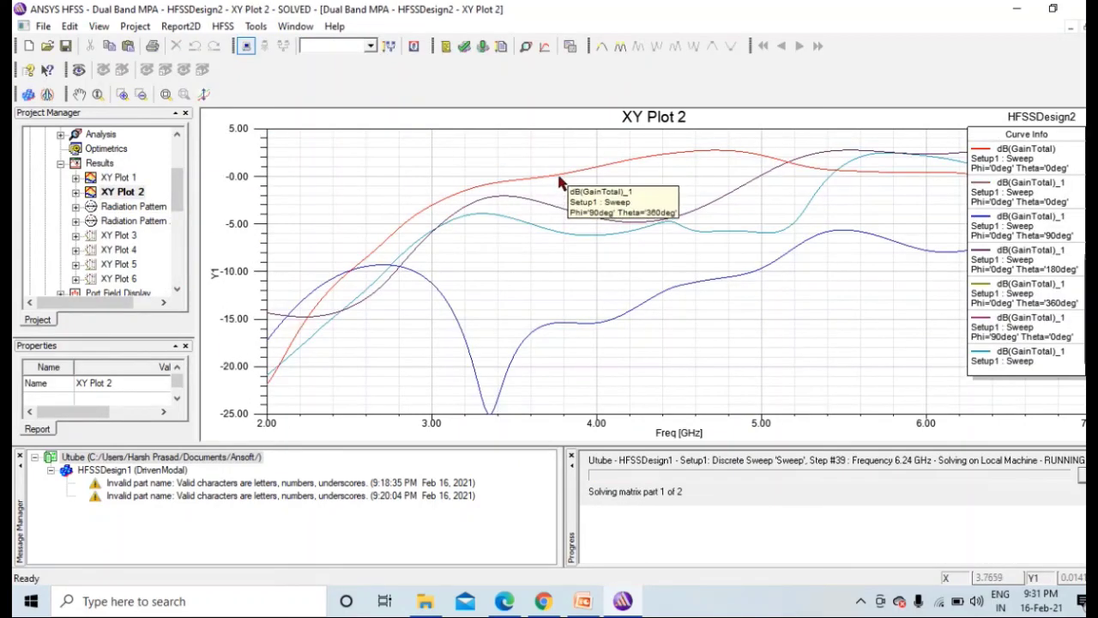
left_click(500, 185)
scroll(122, 228, "down", 5)
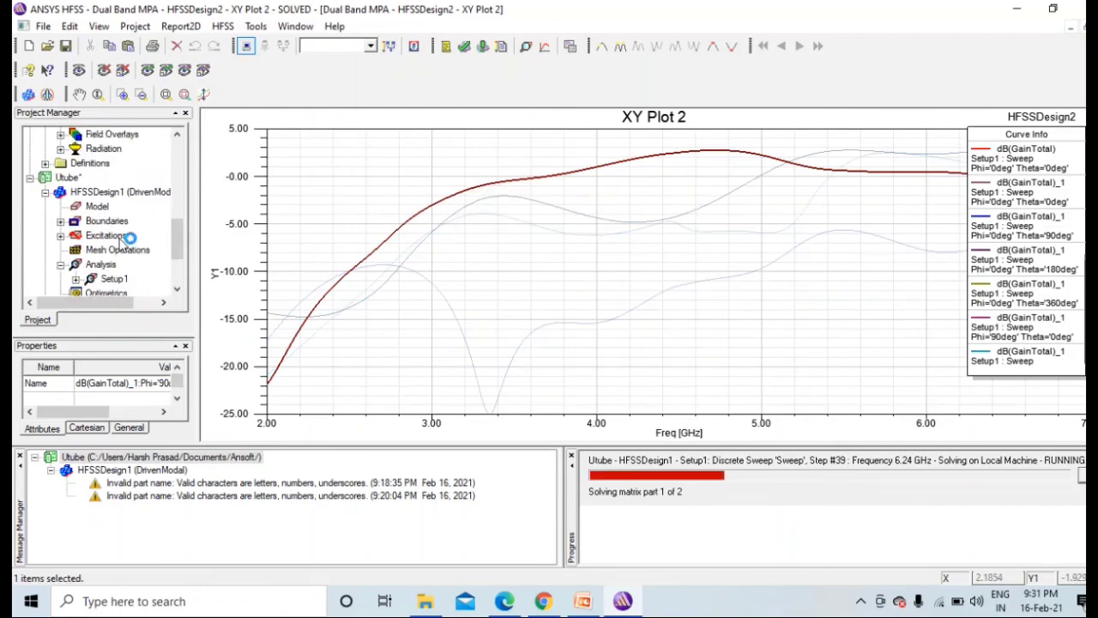
scroll(124, 225, "up", 2)
scroll(94, 205, "up", 2)
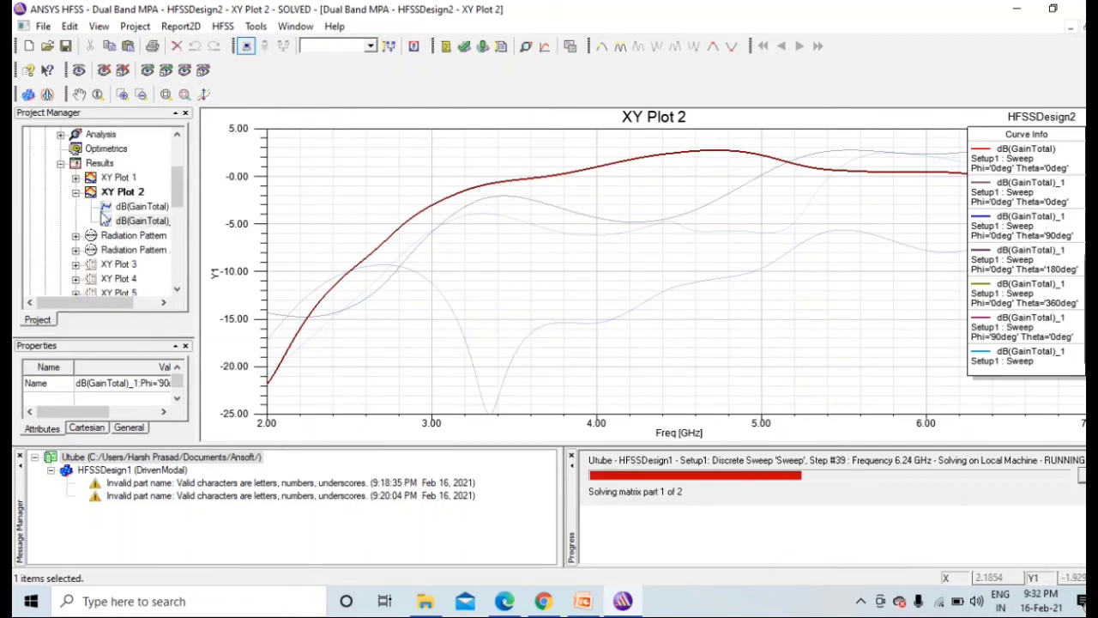
double_click(107, 235)
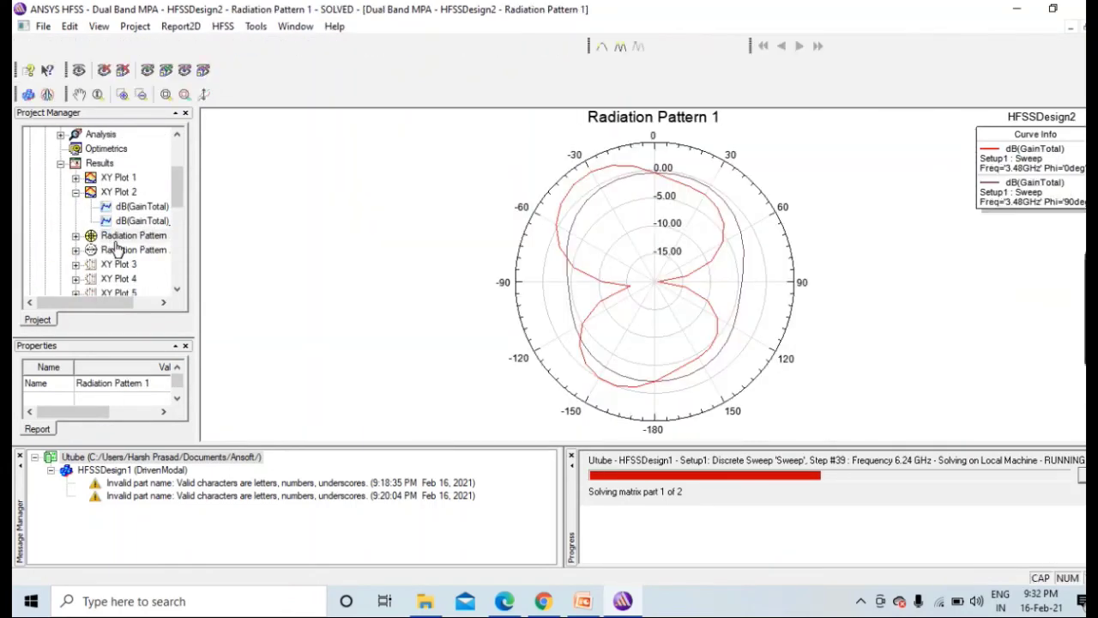
double_click(97, 250)
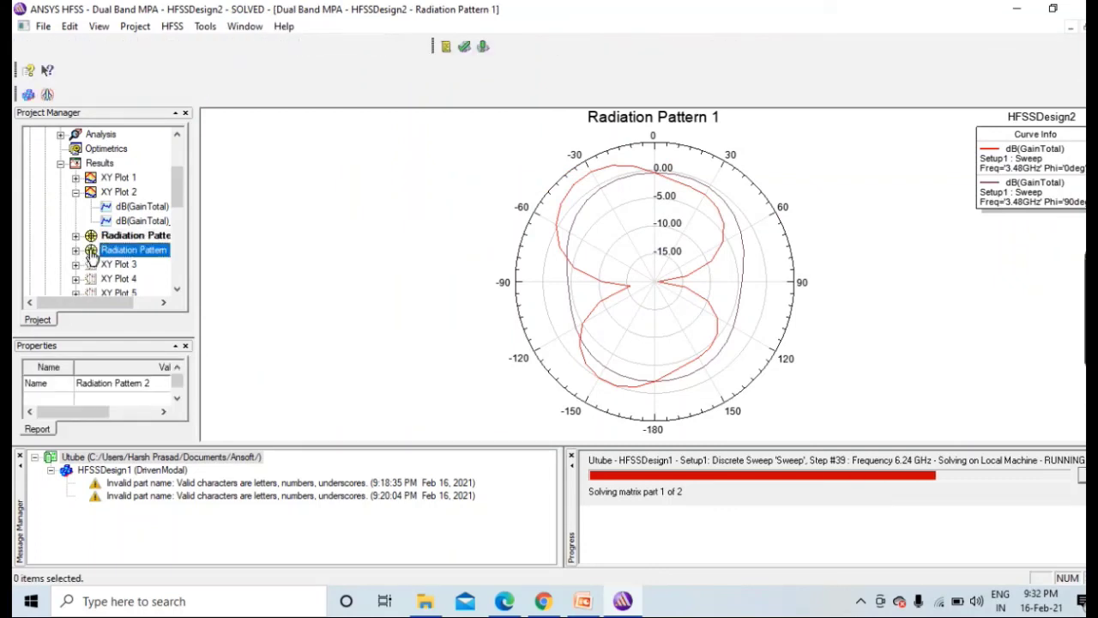
double_click(90, 177)
left_click(60, 163)
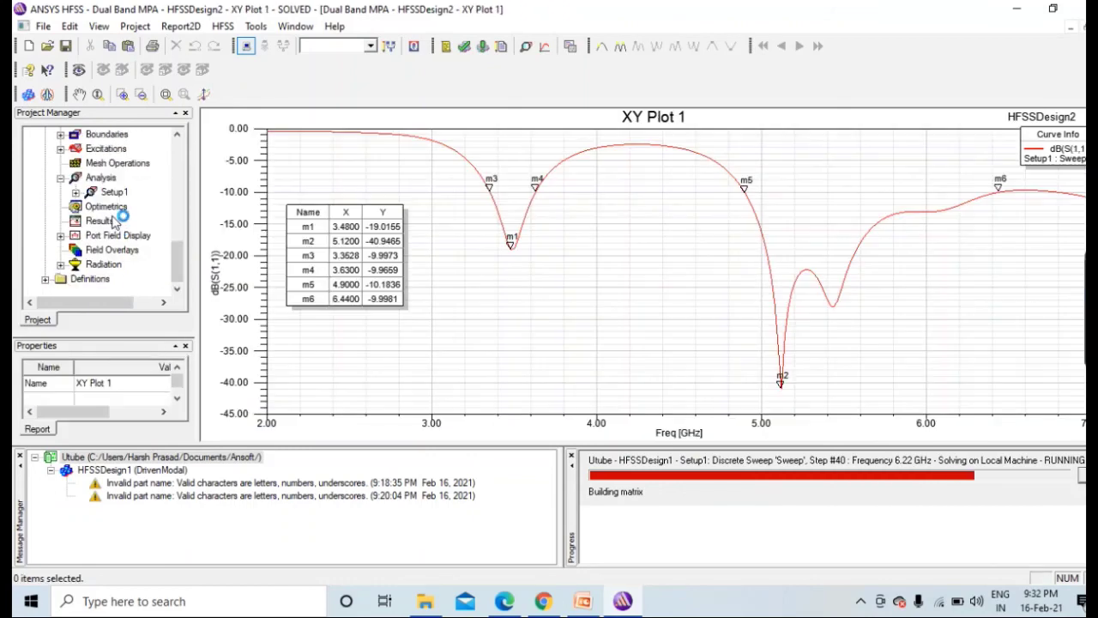
scroll(86, 190, "down", 3)
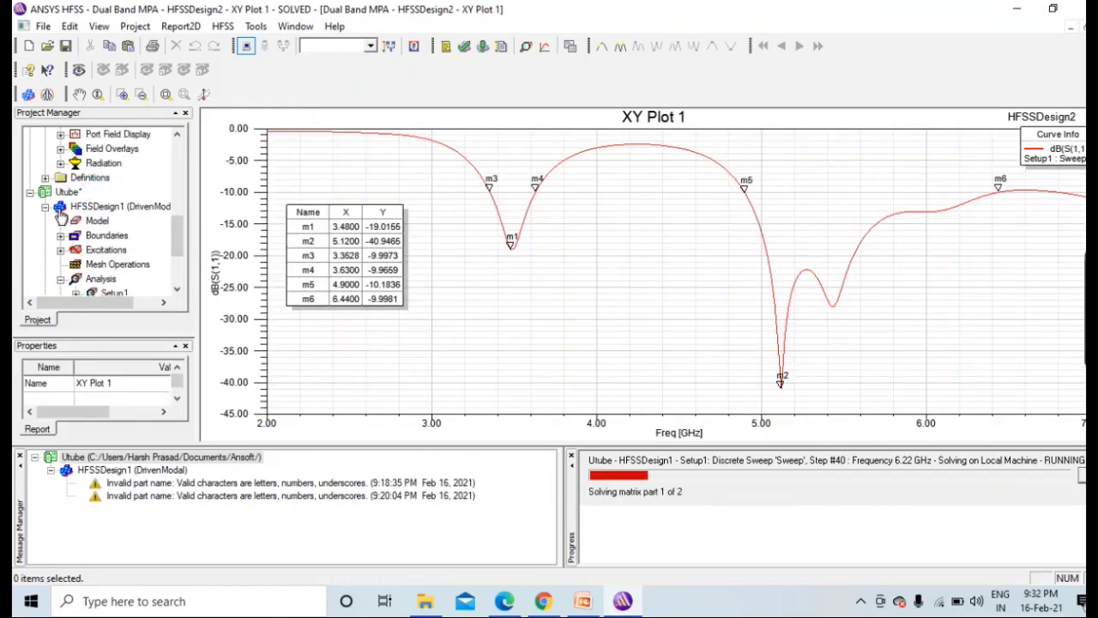
left_click(62, 207)
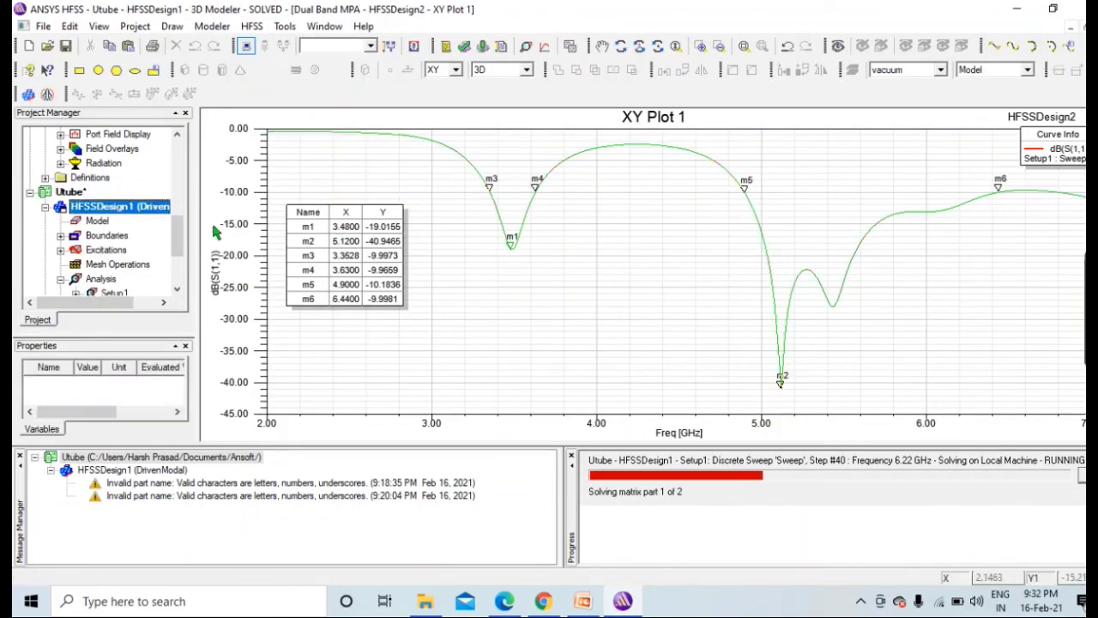
double_click(91, 220)
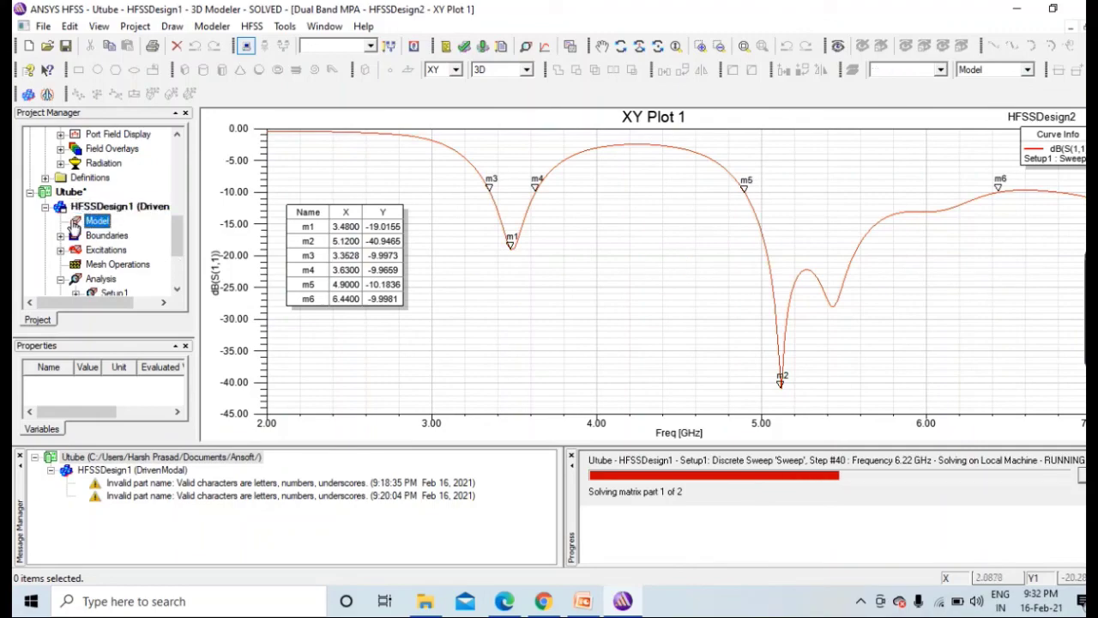
mouse_move(549, 332)
left_mouse_down("alt")
mouse_move(718, 311)
mouse_move(549, 286)
mouse_move(532, 243)
mouse_move(561, 345)
left_mouse_up("alt")
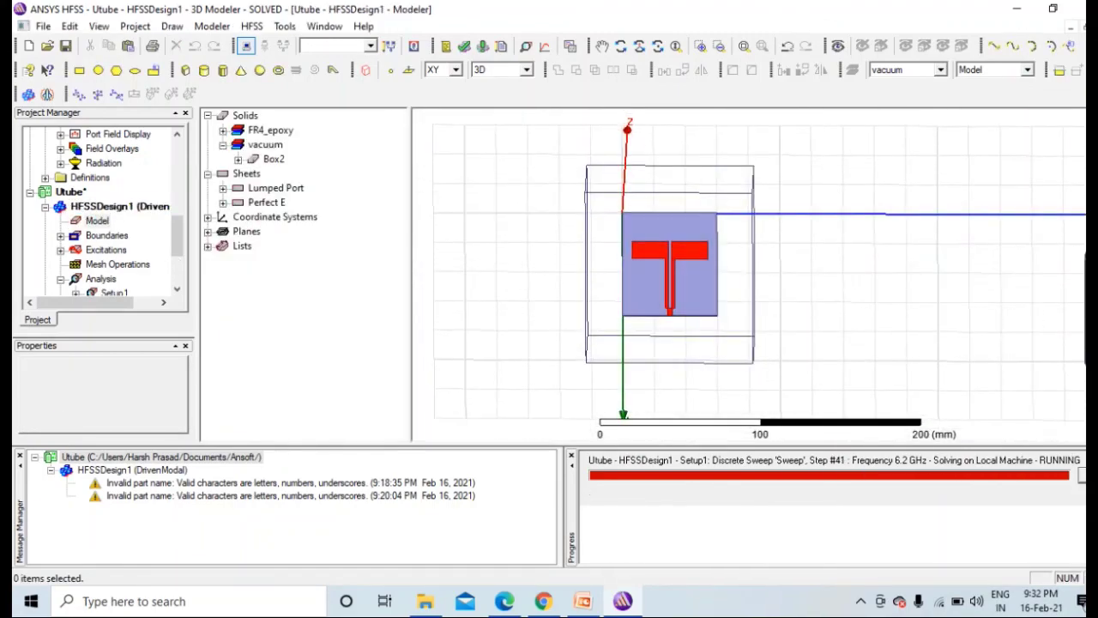